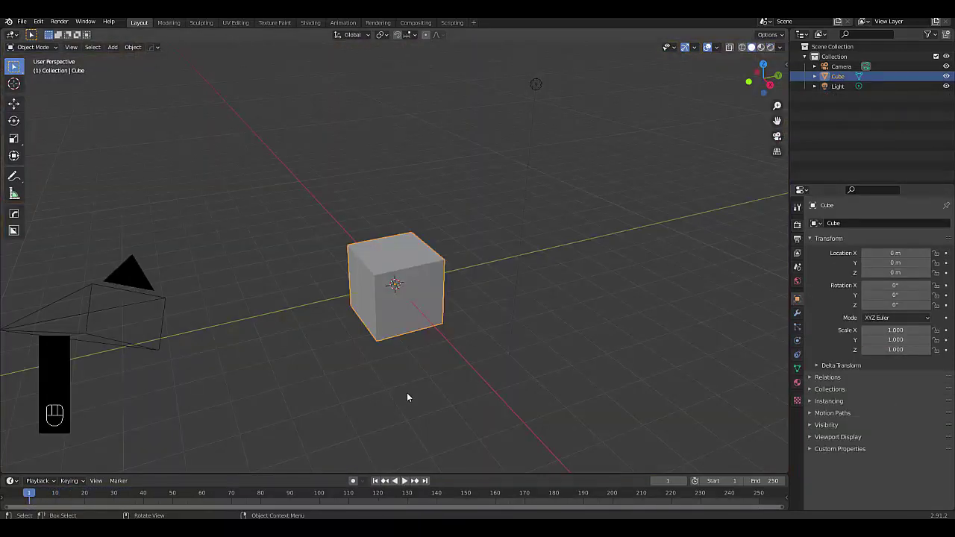
Add a mesh plane at the origin and scale it uniformly by a factor of 15.
click(382, 377)
middle_drag(382, 377, 383, 380)
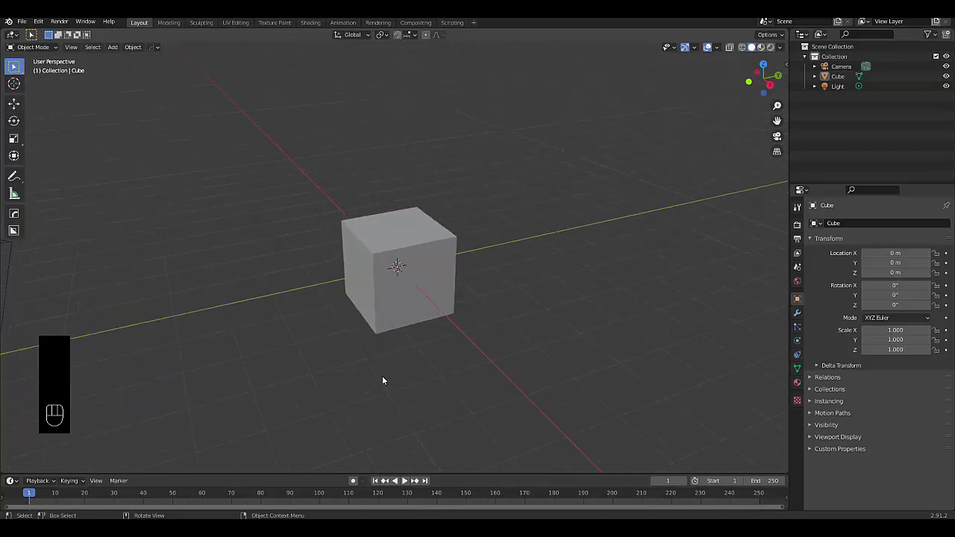
click(384, 309)
key(shift+a)
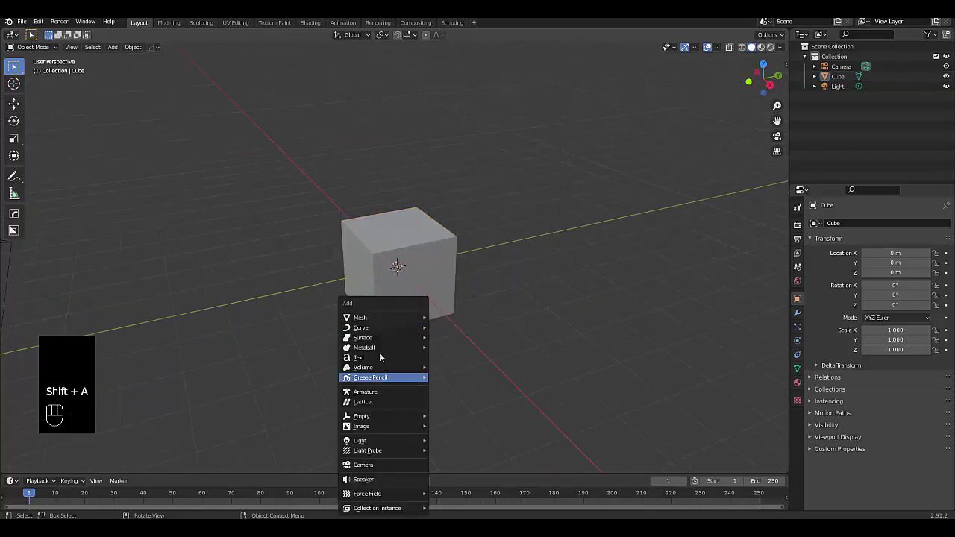
mouse_move(378, 326)
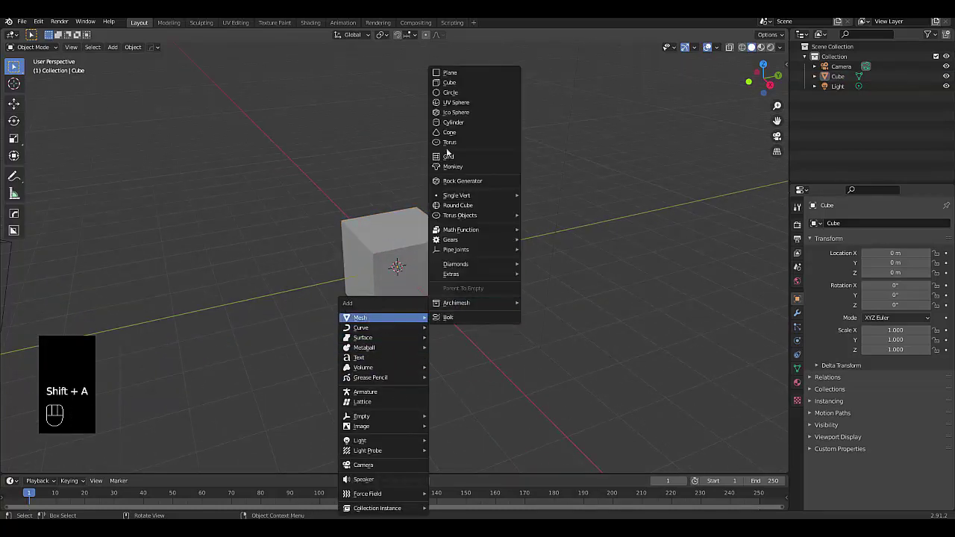
click(452, 73)
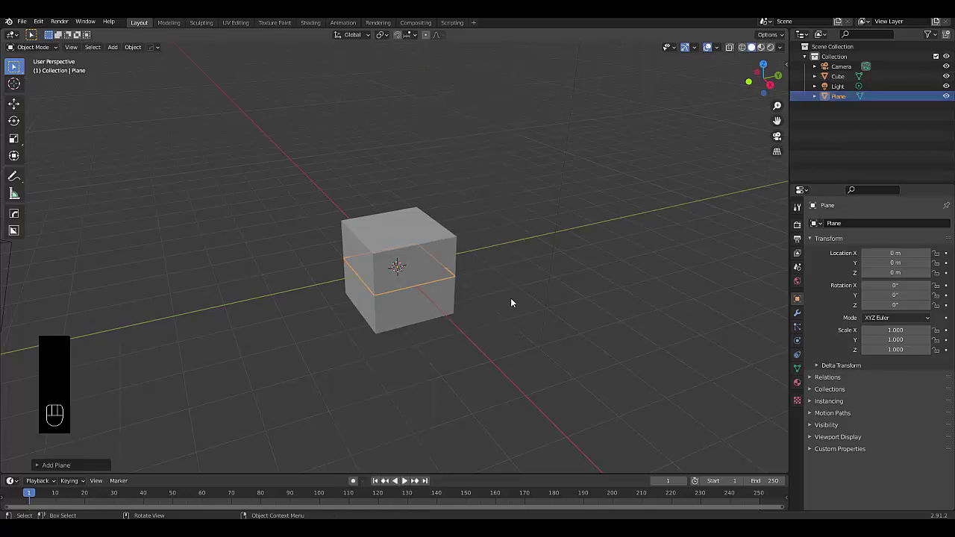
text(s)
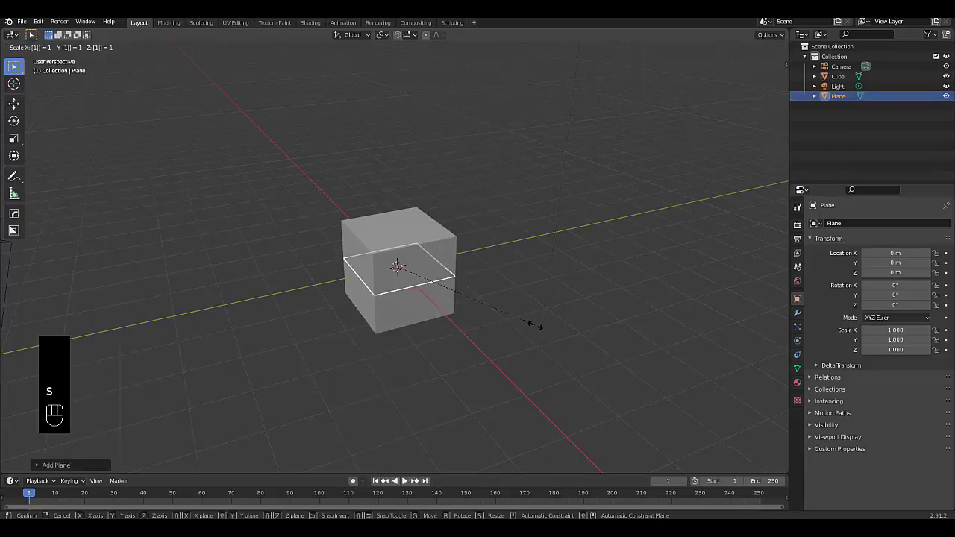
text(15)
key(Return)
Move the cube 1 m up along Z so that it sits on the plane.
middle_drag(535, 325, 433, 240)
click(433, 240)
text(g)
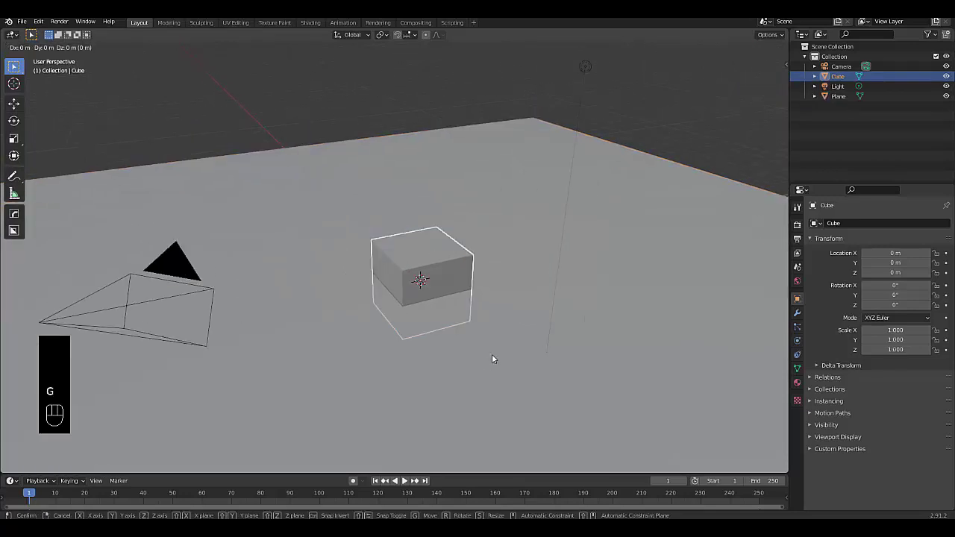
text(z1)
key(Return)
Add a mesh cylinder at the origin.
middle_drag(492, 359, 468, 312)
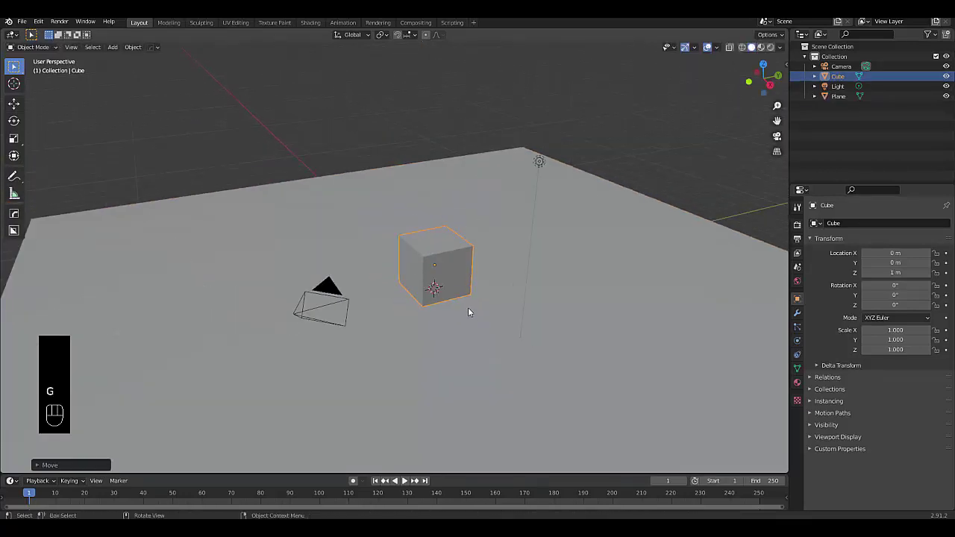
key(shift+a)
mouse_move(468, 312)
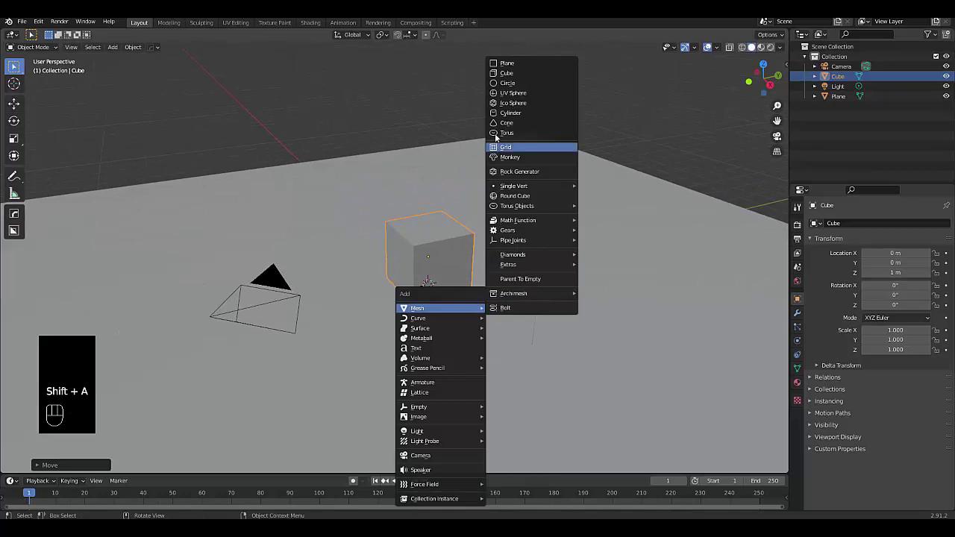
click(515, 114)
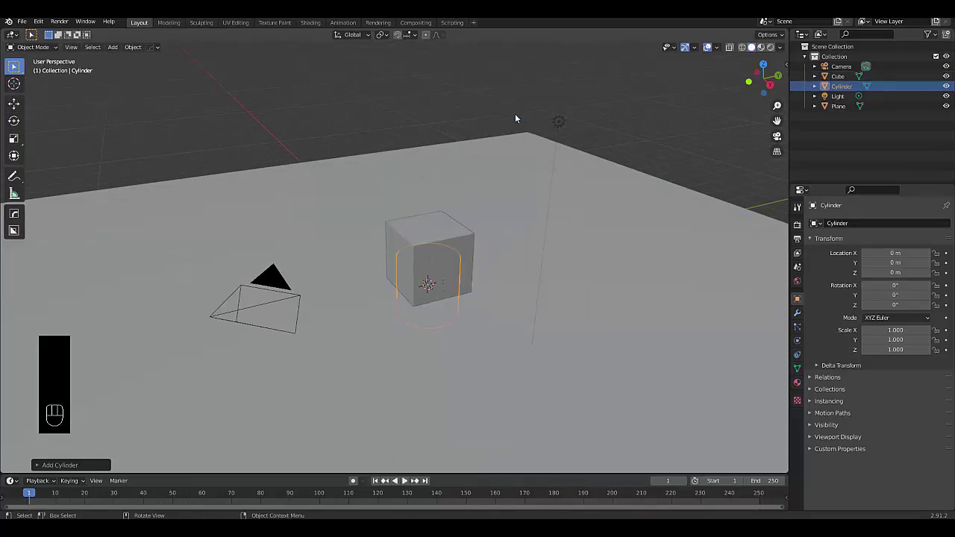
In front view, scale the cylinder by 3 in X and Y while keeping its Z size locked.
middle_drag(496, 298, 476, 290)
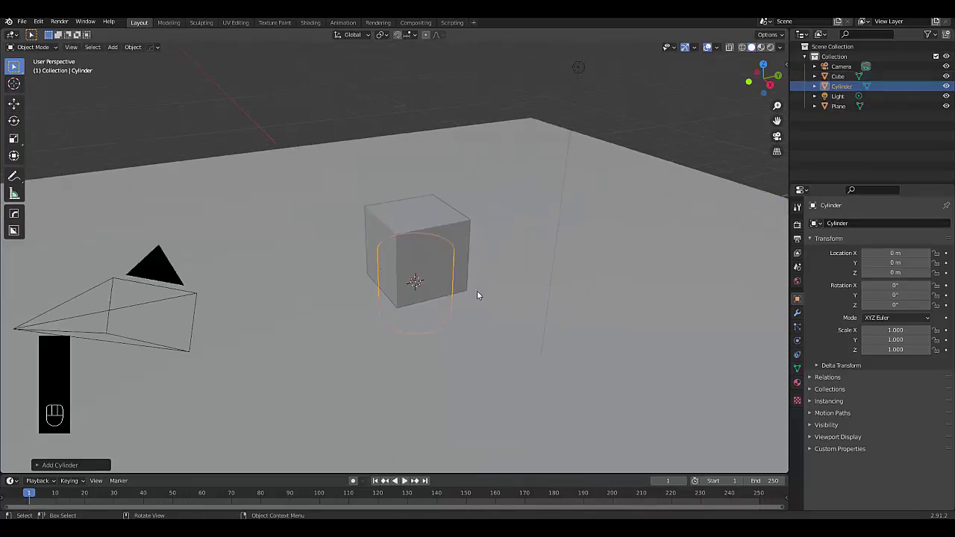
key(KP_1)
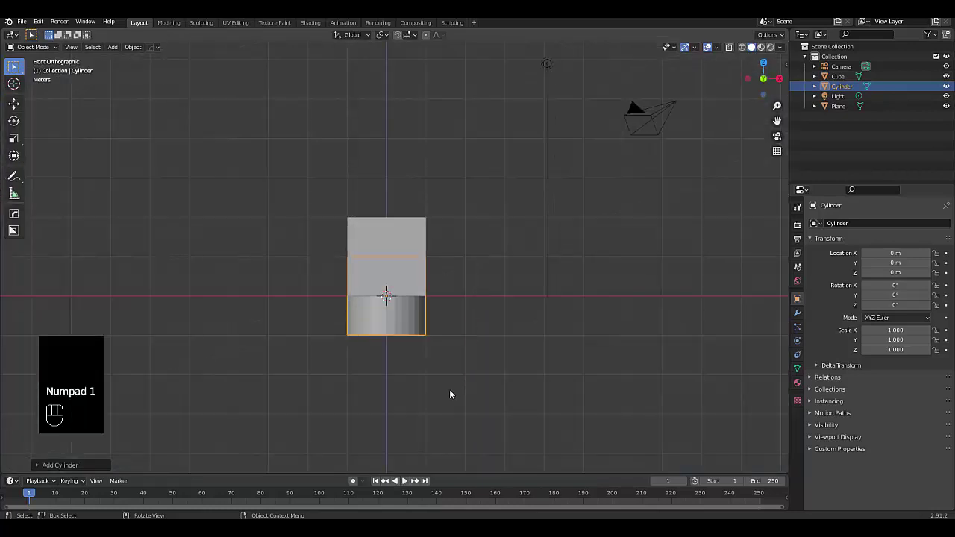
key(s)
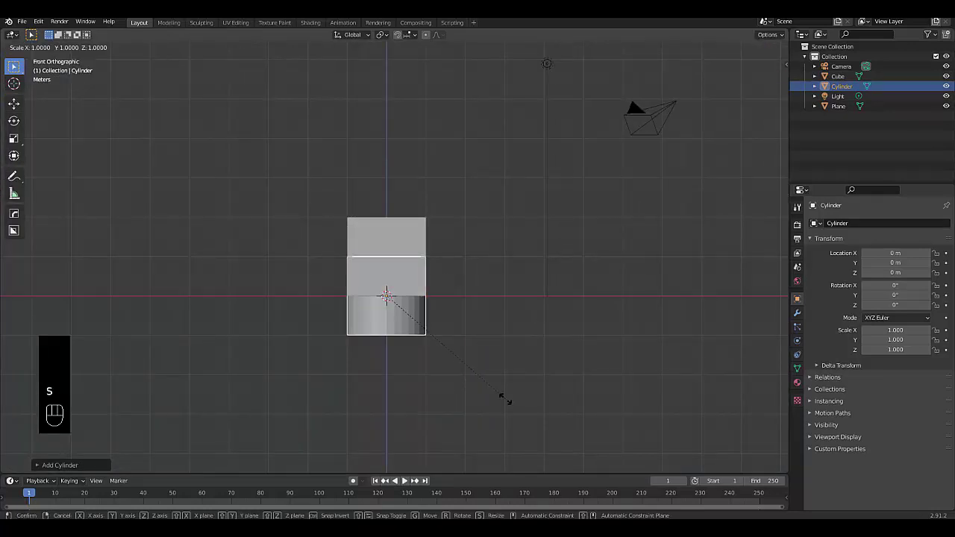
key(shift+z)
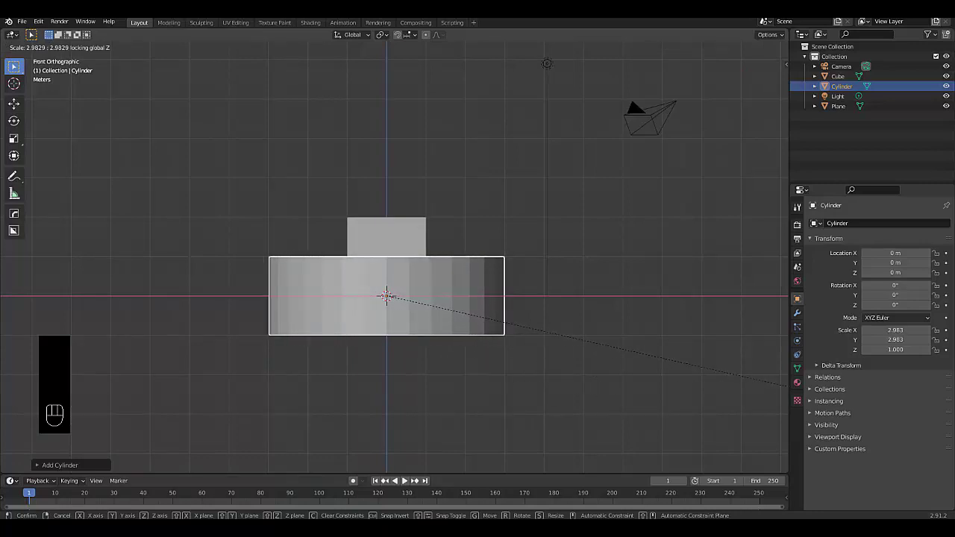
text(3)
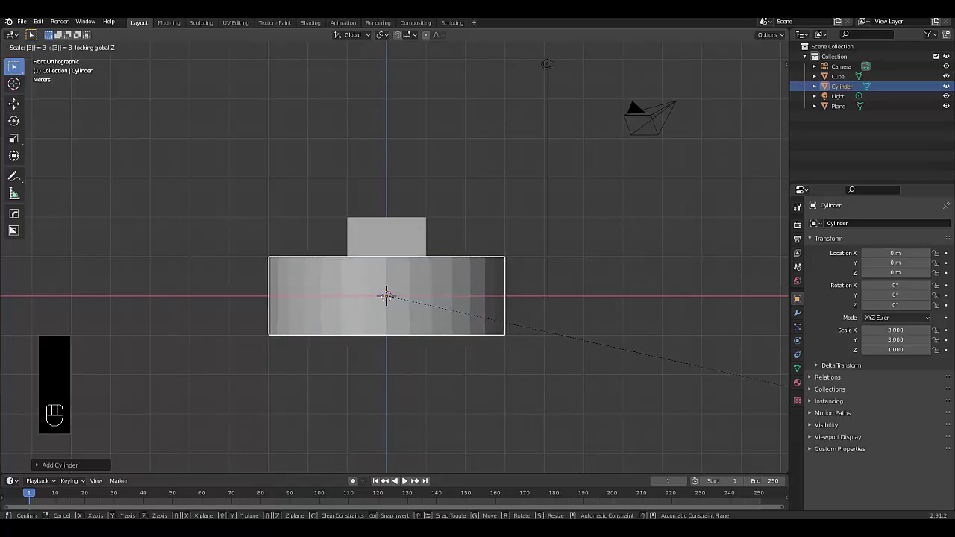
key(Return)
Scale the cylinder by 0.5 along the Z axis to flatten it into a disc.
text(s)
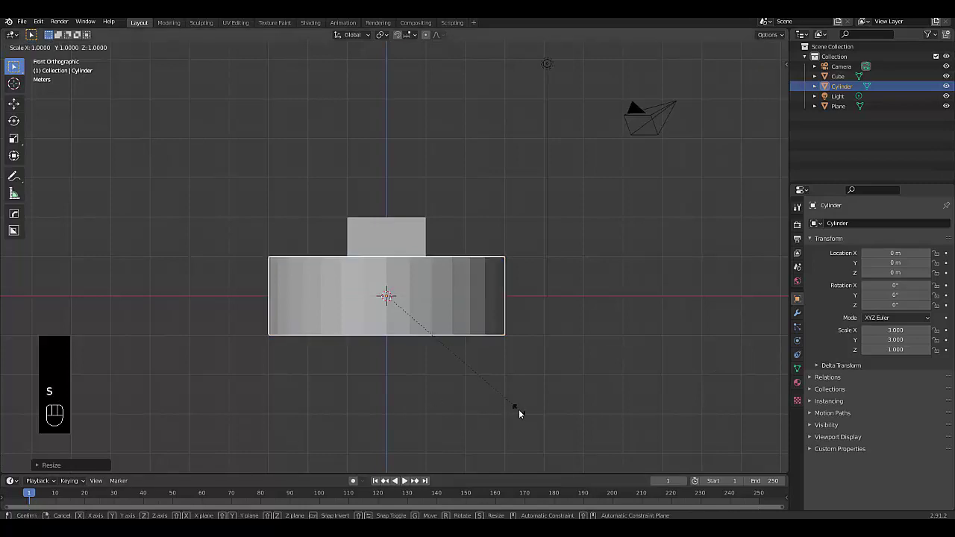
text(z)
text(0)
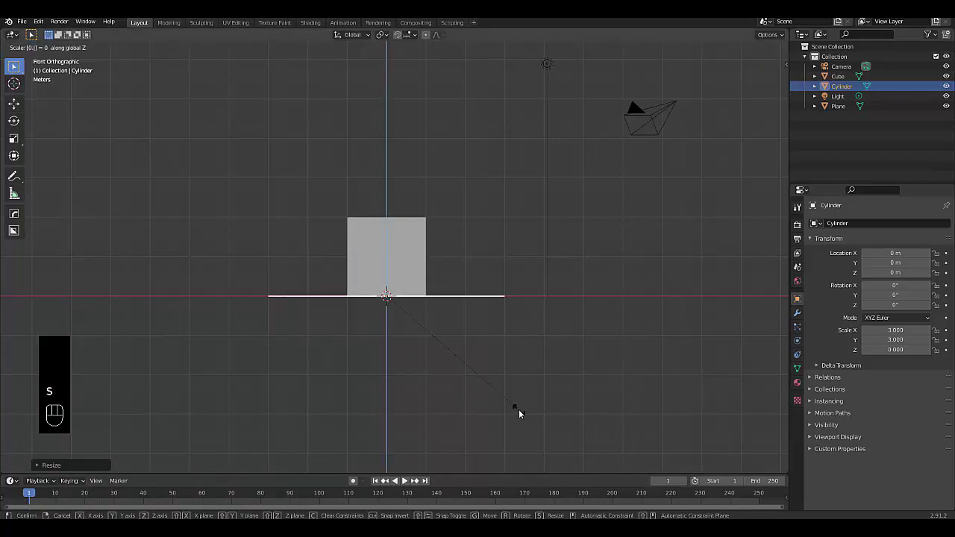
text(.5)
key(Return)
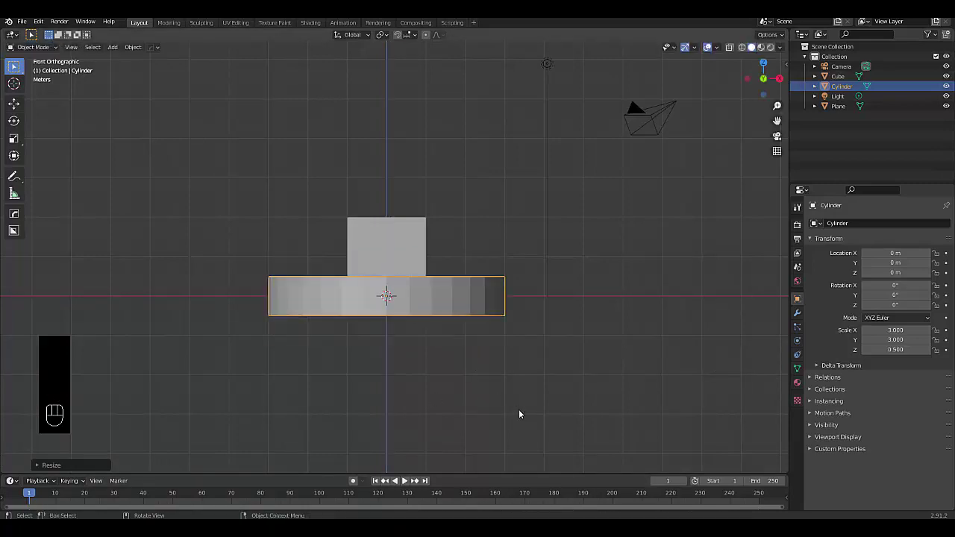
In front view, raise the cylinder about 0.5035 m along Z so its base rests on the plane.
scroll(401, 342, up, 2)
middle_drag(402, 343, 422, 351)
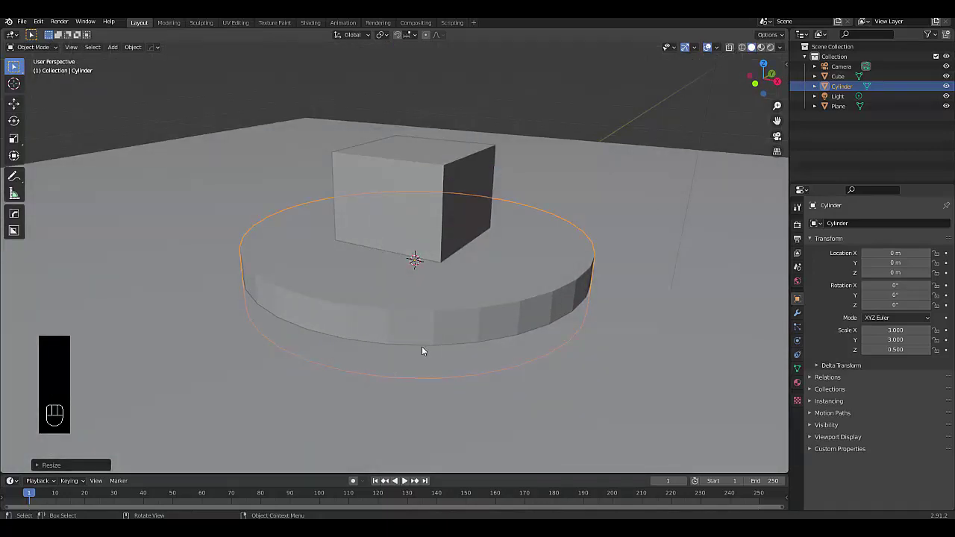
key(KP_1)
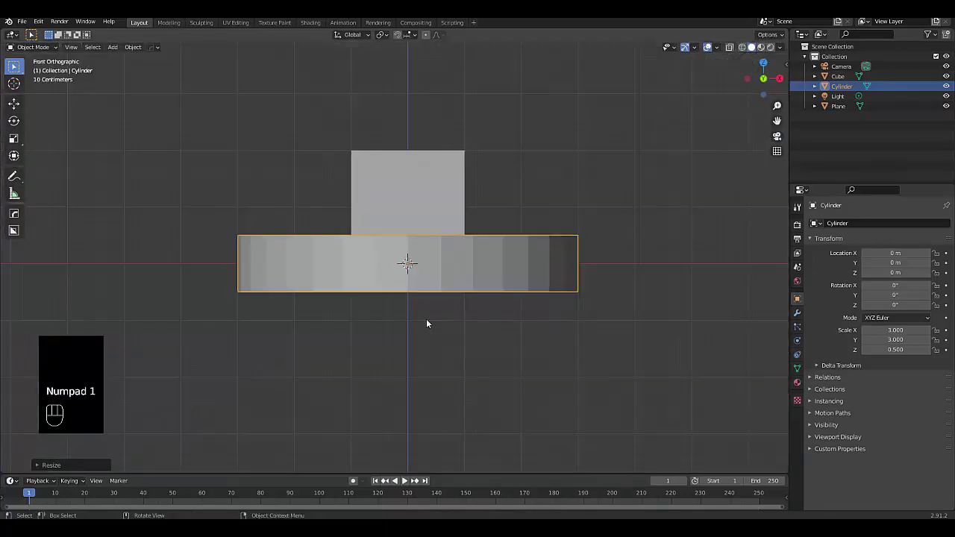
scroll(327, 224, up, 2)
scroll(329, 221, up, 2)
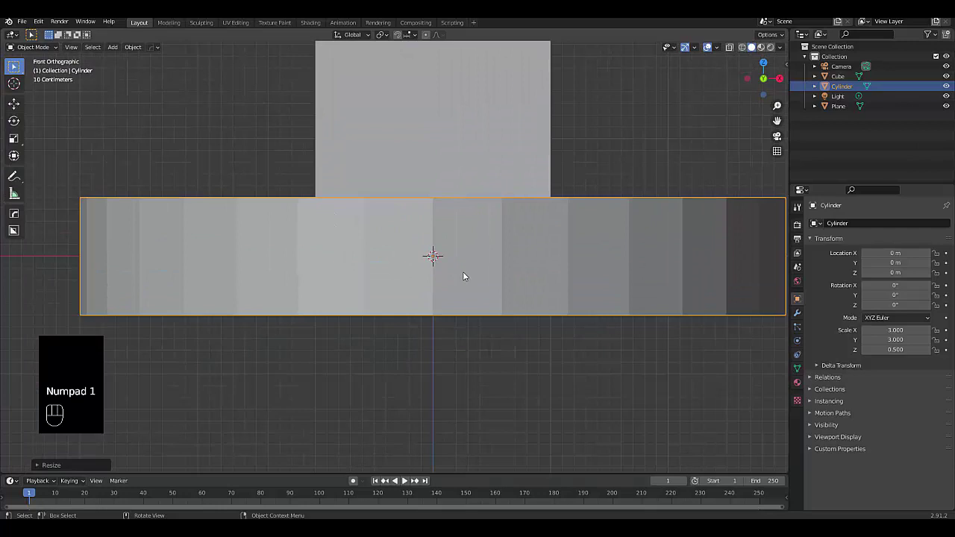
key(g)
key(z)
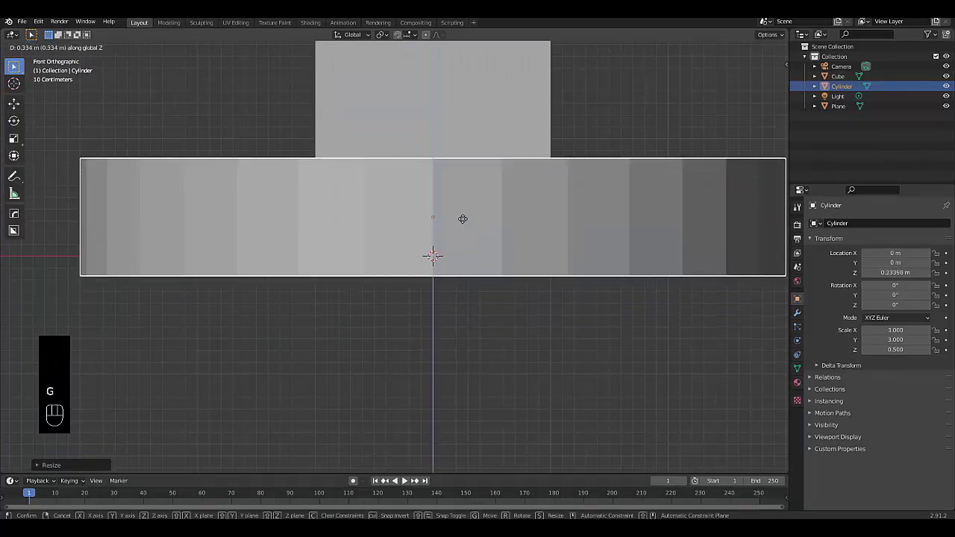
key(shift)
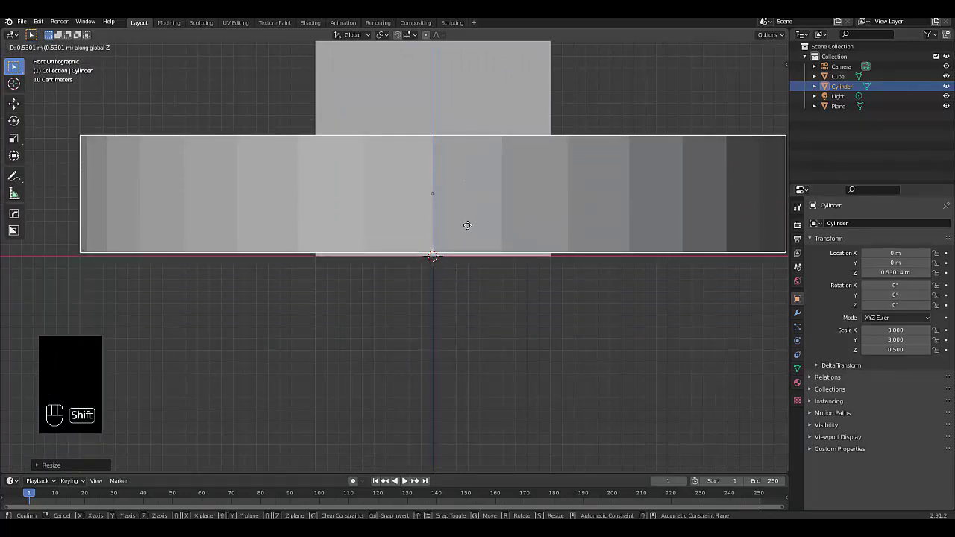
click(470, 245)
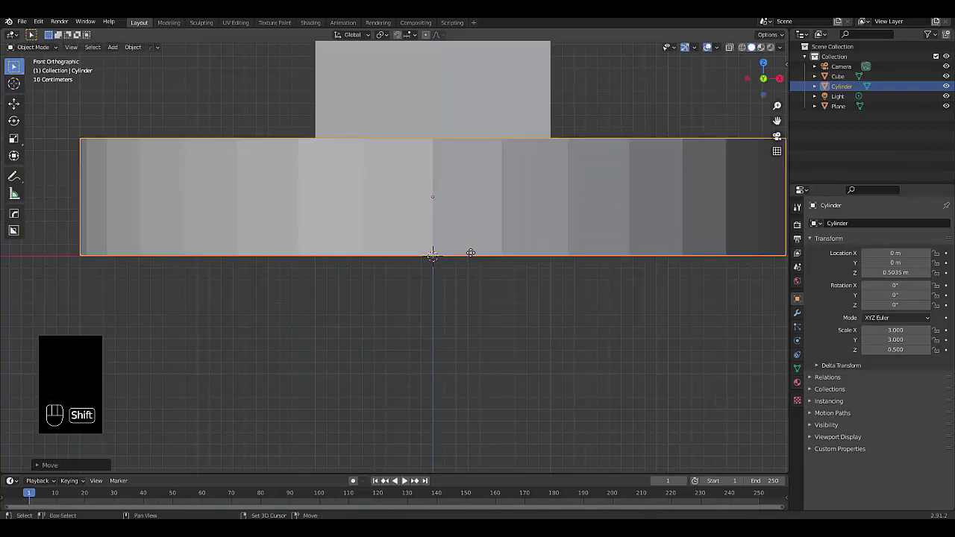
Raise the cube along Z to about 2.001 m so it stands on top of the cylinder.
scroll(424, 321, down, 7)
click(446, 246)
scroll(443, 236, up, 8)
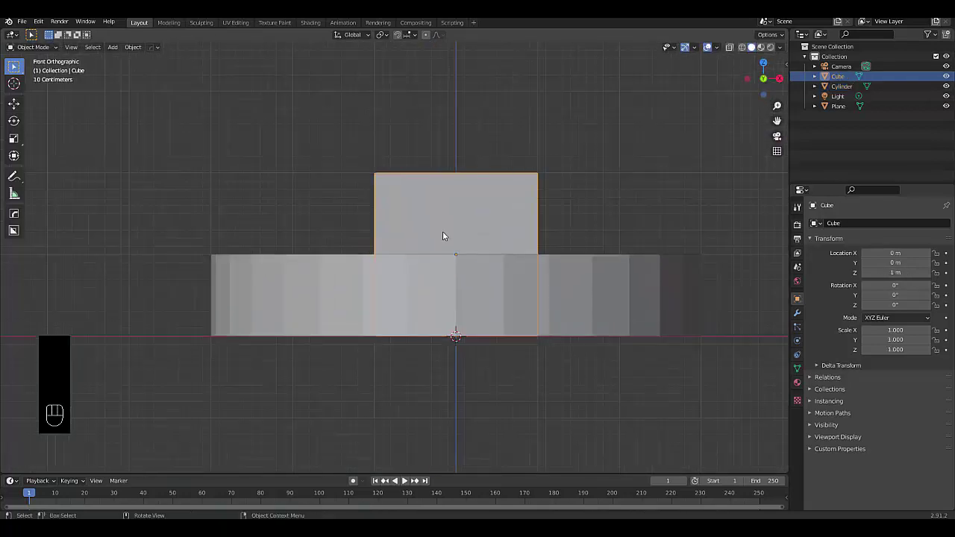
key(g)
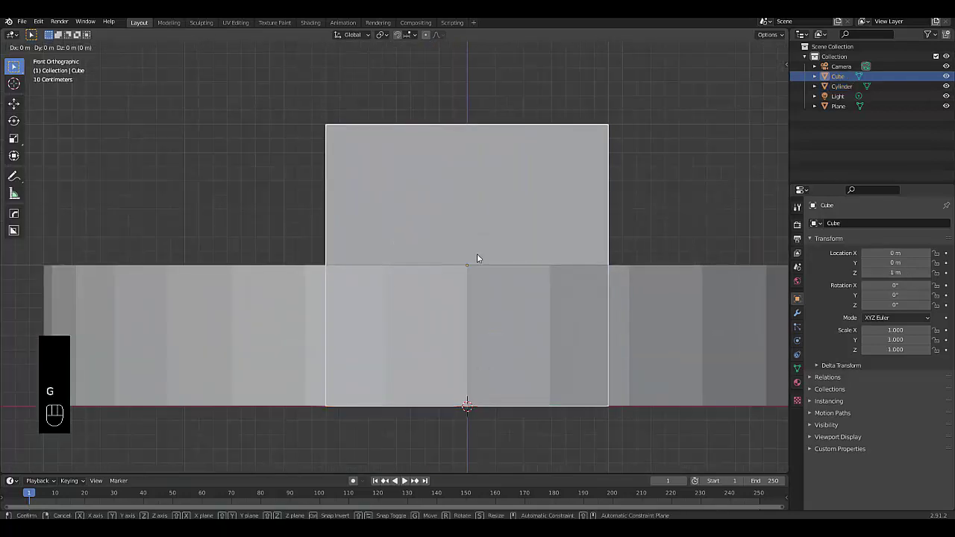
key(z)
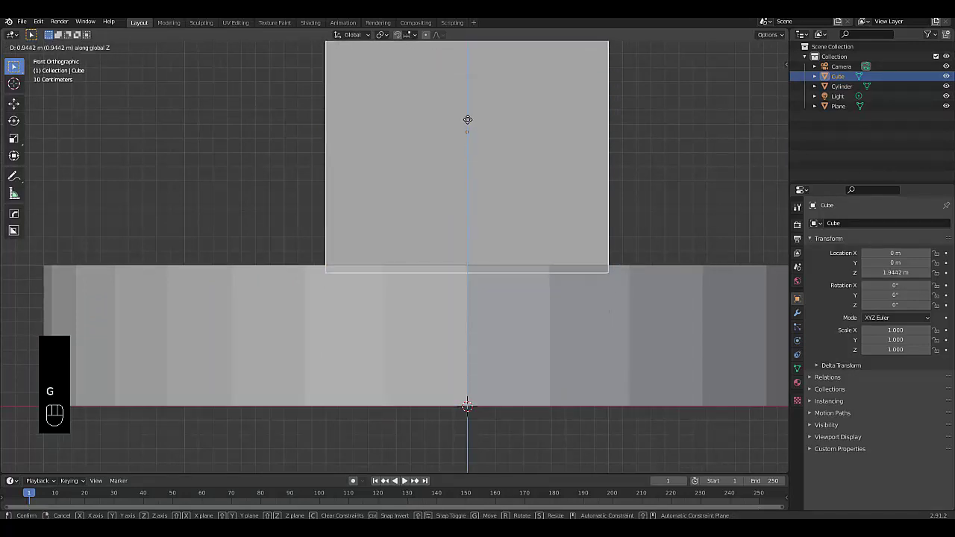
key(shift)
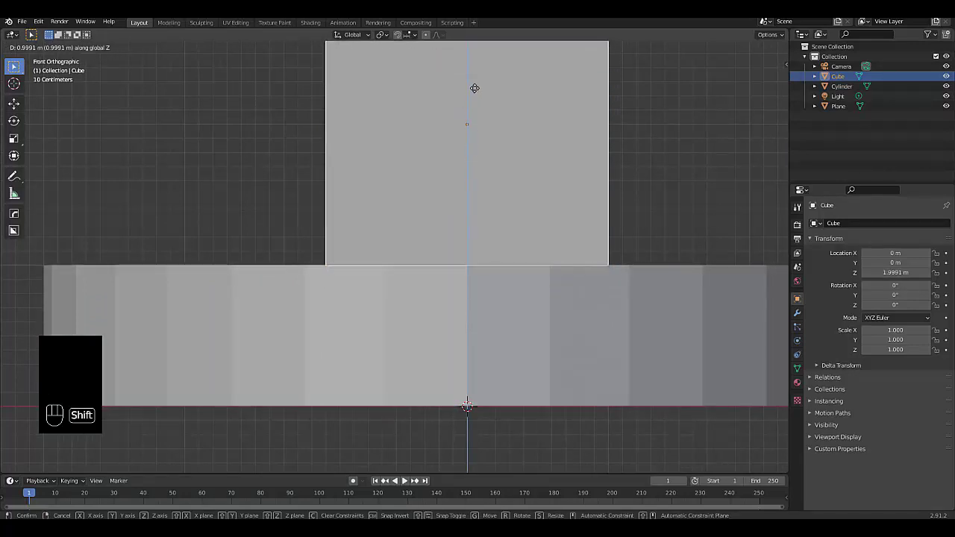
click(475, 88)
Select the cylinder and switch it to Edit Mode with face selection.
scroll(471, 236, down, 4)
middle_drag(470, 236, 556, 186)
key(KP_1)
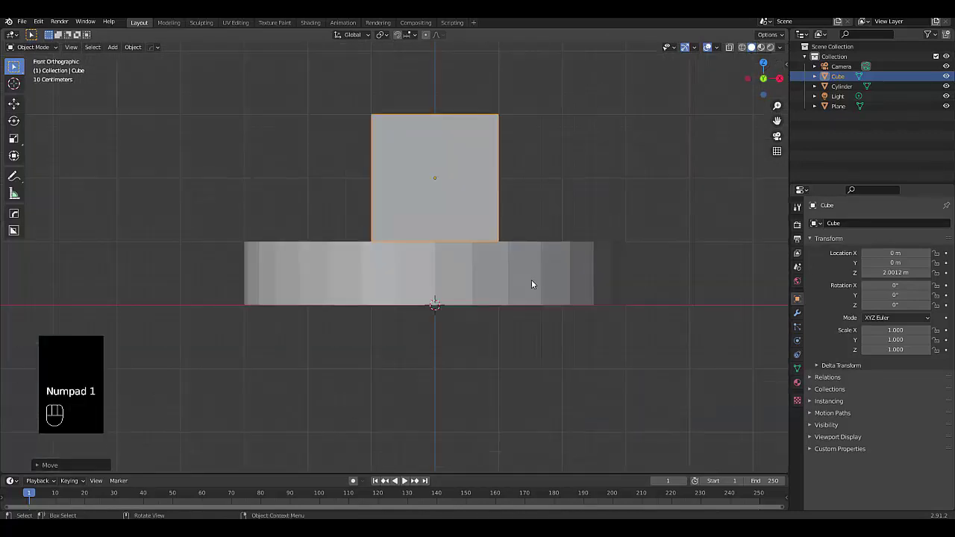
middle_drag(531, 282, 564, 248)
click(563, 247)
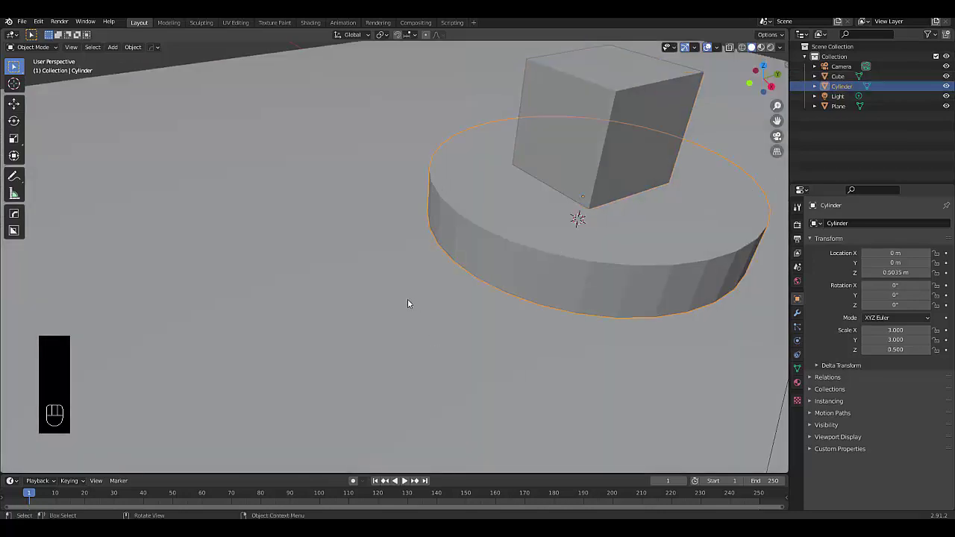
scroll(407, 303, down, 3)
scroll(514, 250, up, 4)
key(Tab)
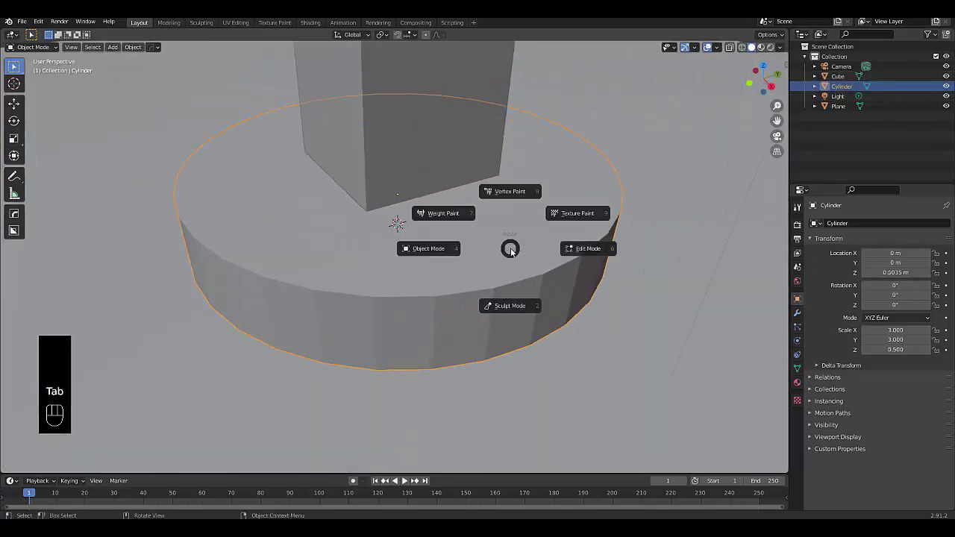
click(586, 243)
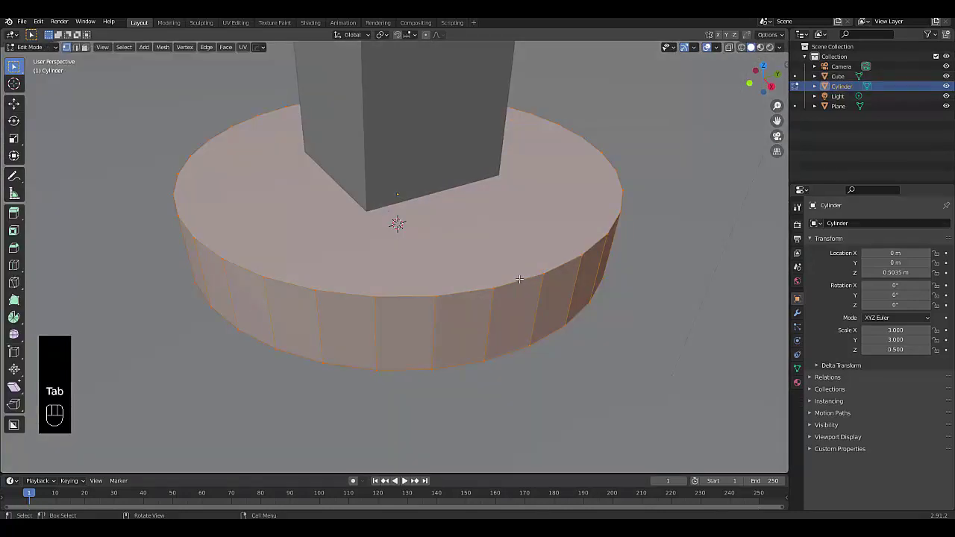
key(3)
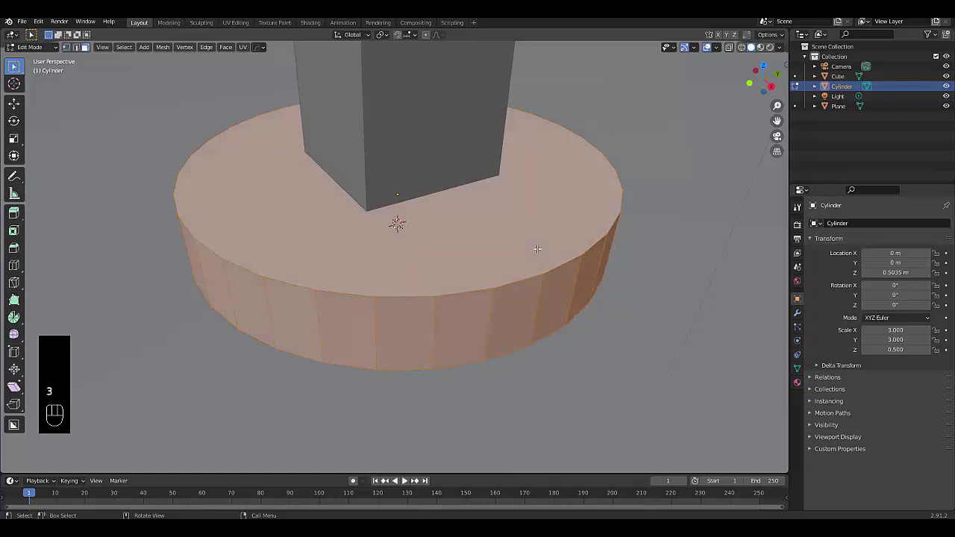
Inset the cylinder's top face inward until the inner face is hidden beneath the cube.
click(529, 237)
key(i)
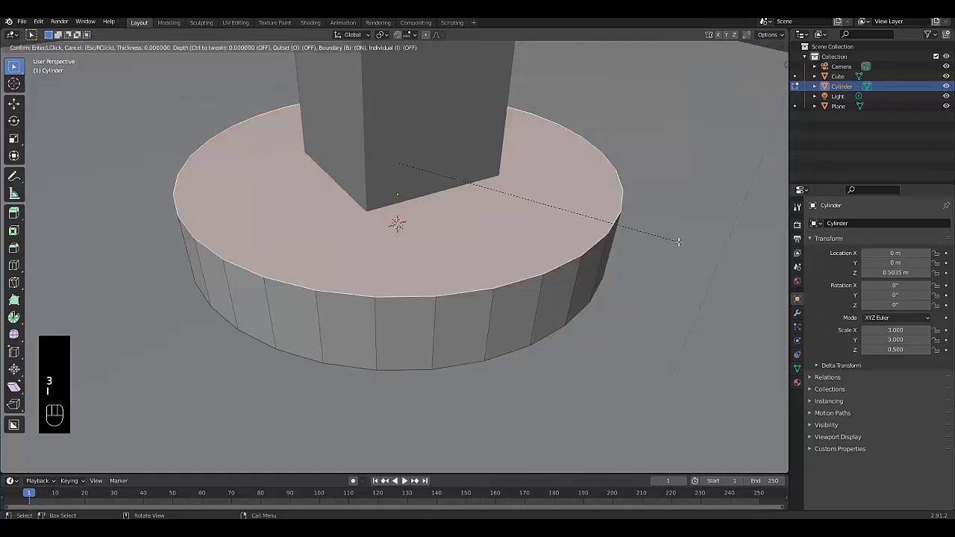
click(570, 174)
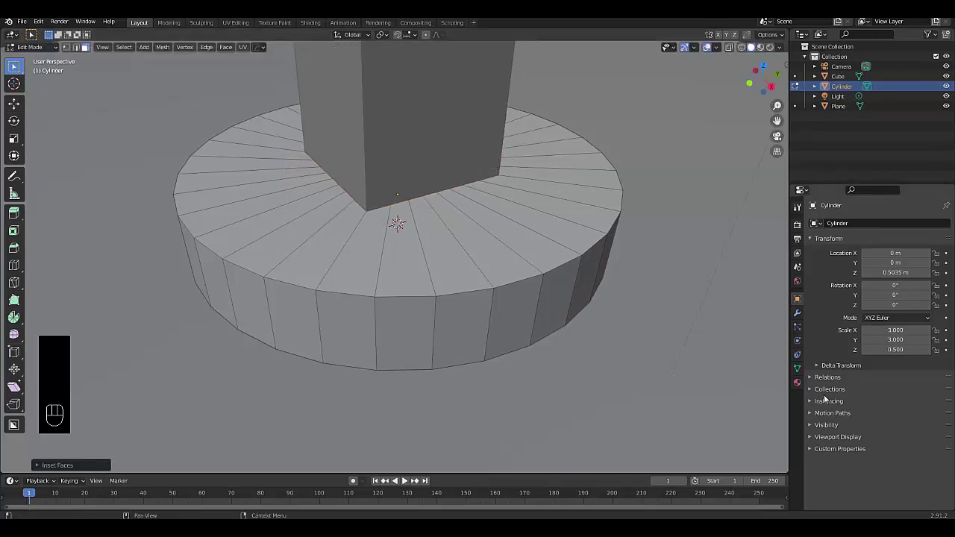
Add a vertex group to the cylinder and assign the selected inset face under the cube to it.
click(797, 368)
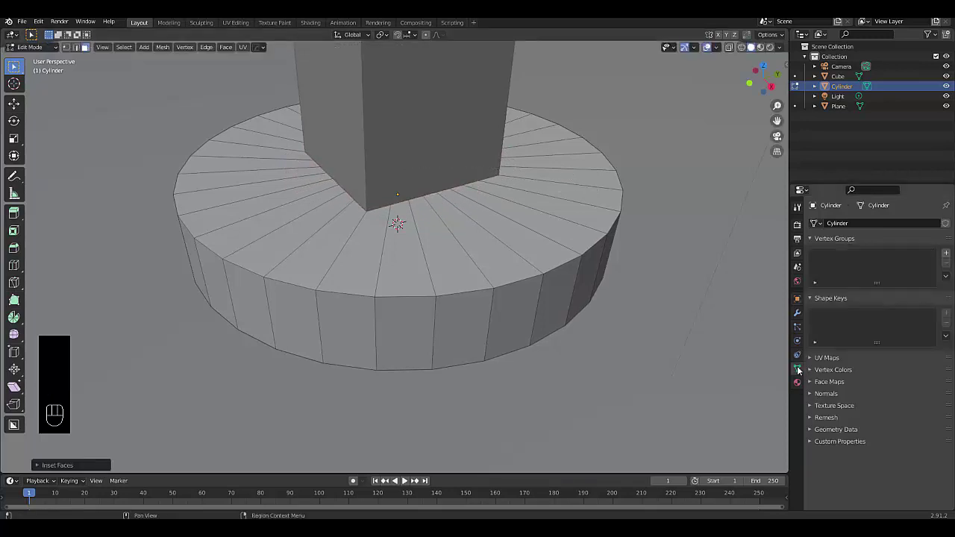
click(946, 253)
click(824, 315)
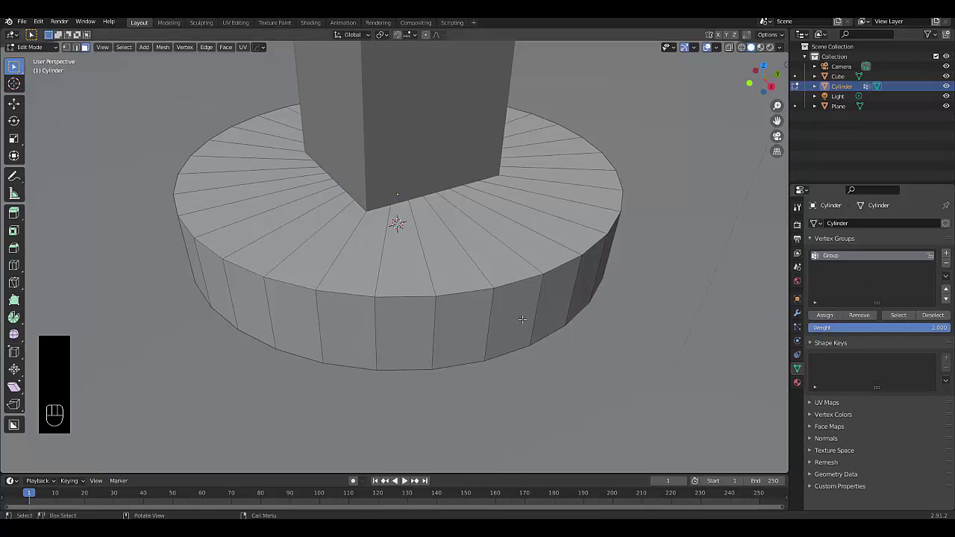
Invert the face selection and assign the rest of the cylinder to a second vertex group.
key(ctrl+i)
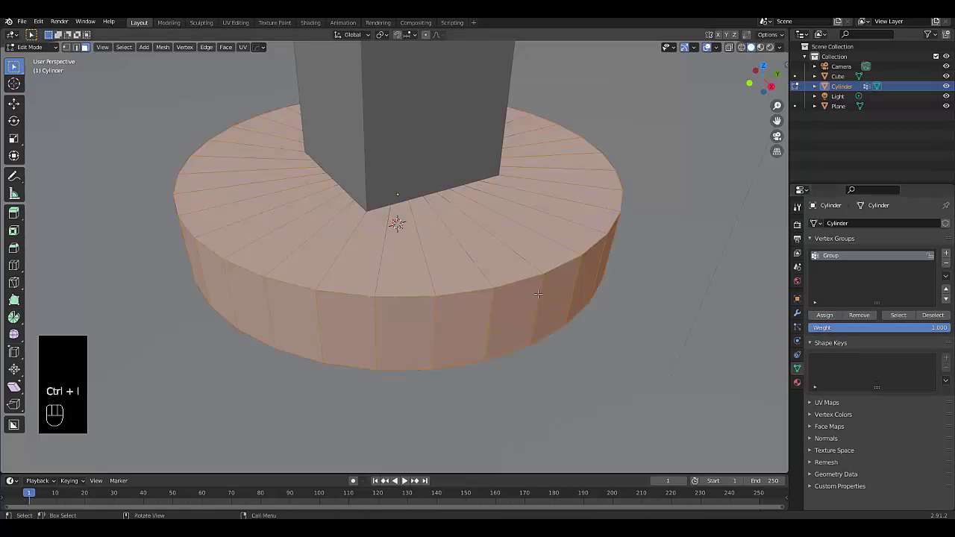
click(946, 253)
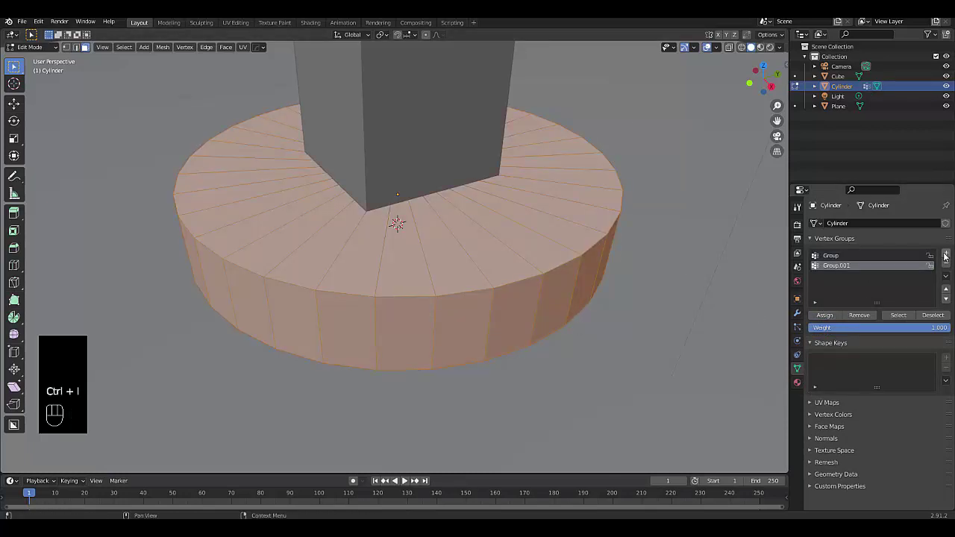
click(828, 317)
Bevel the cylinder's outer top edge loop until the bevel's inner edge closely surrounds the cube's base.
scroll(331, 331, down, 4)
scroll(341, 323, up, 3)
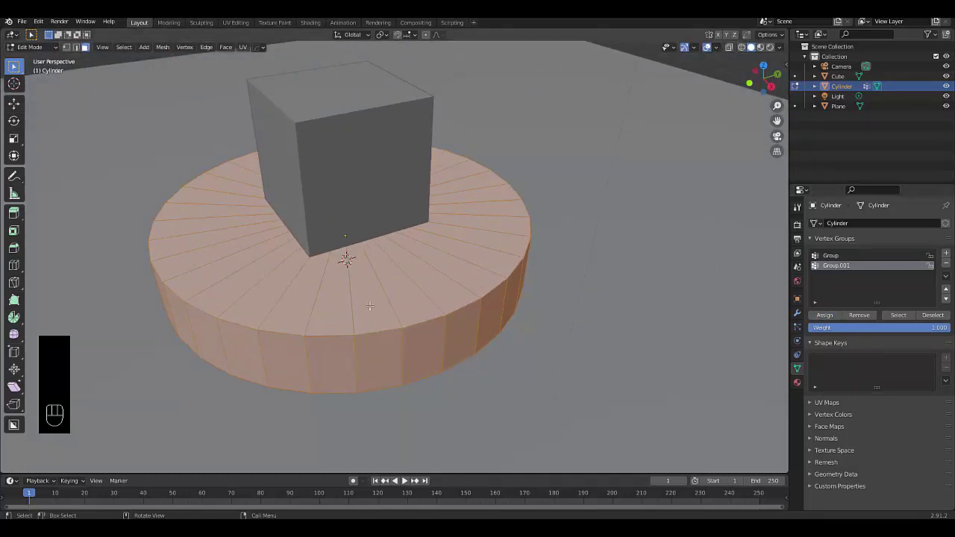
key(2)
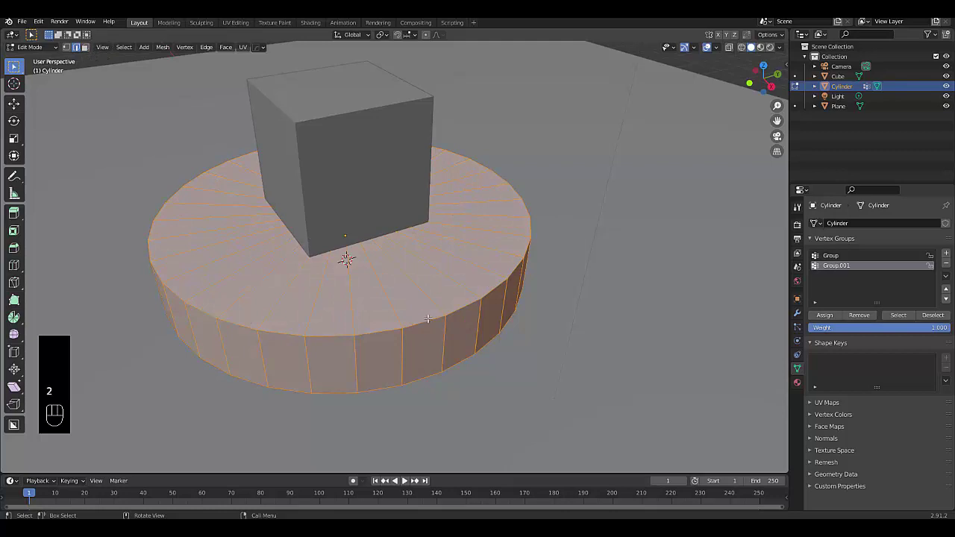
click(558, 348)
alt+click(414, 323)
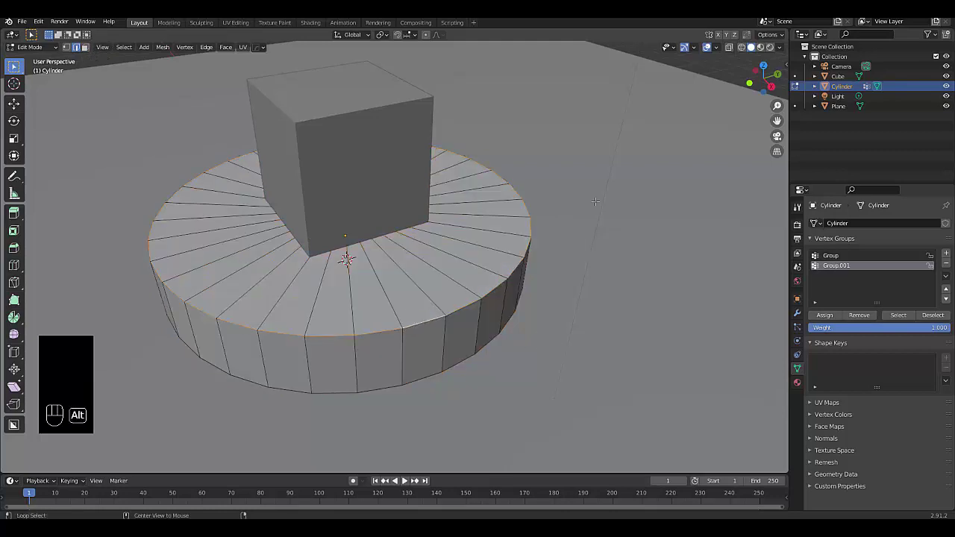
key(ctrl+b)
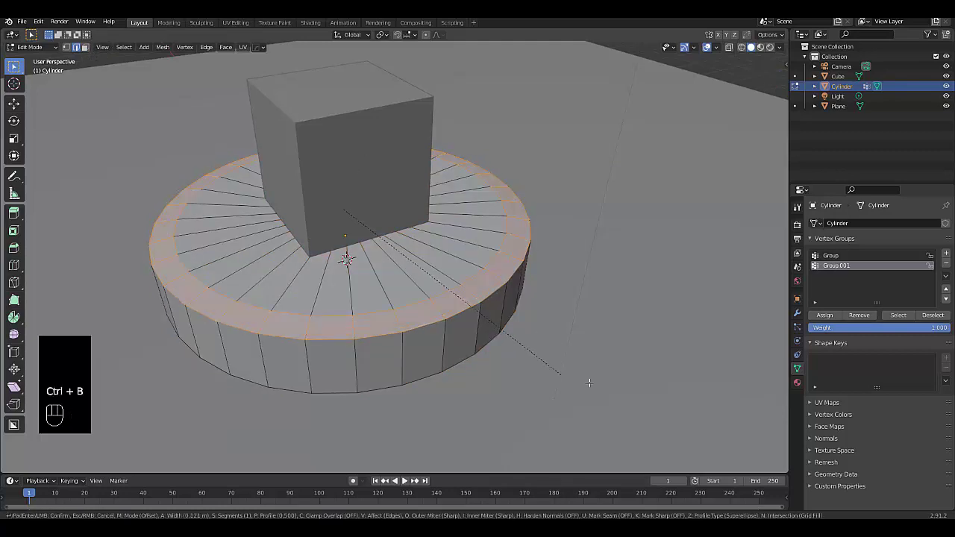
click(630, 370)
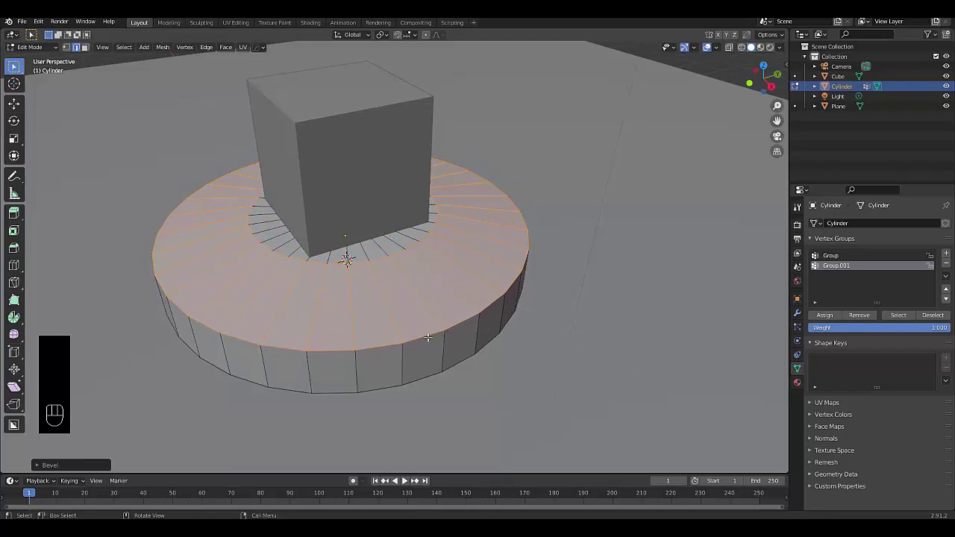
Select the cylinder's outer top edge loop and lower it along Z to slope the top, leaving a thin rim.
click(504, 377)
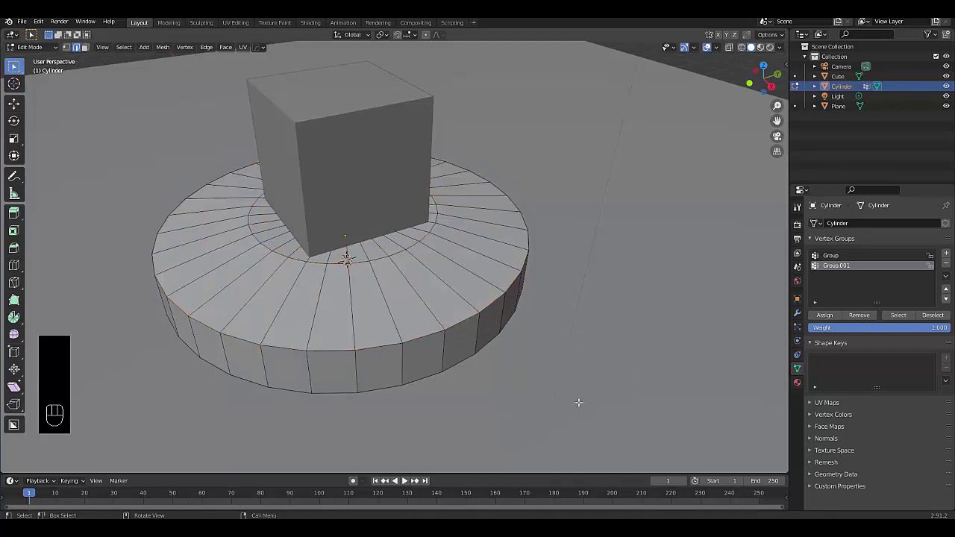
alt+click(366, 347)
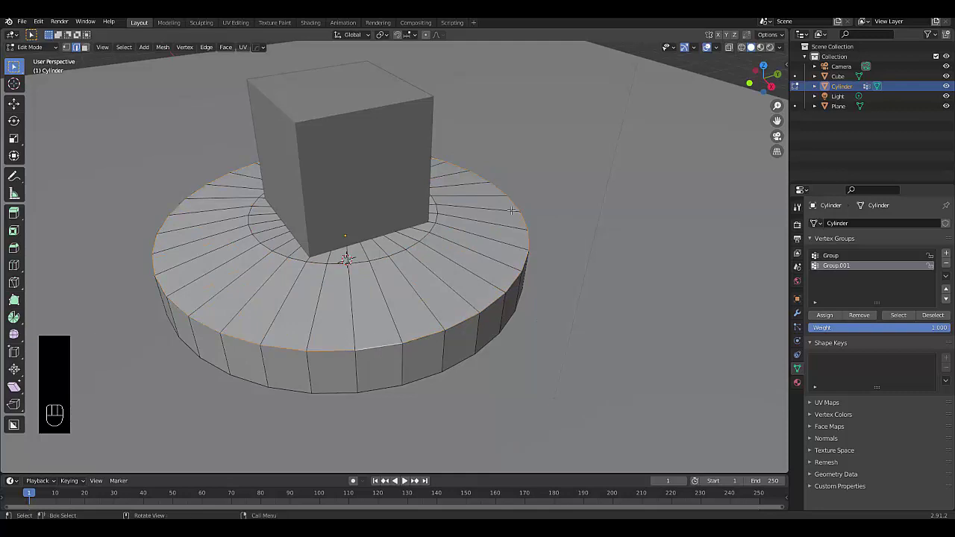
key(g)
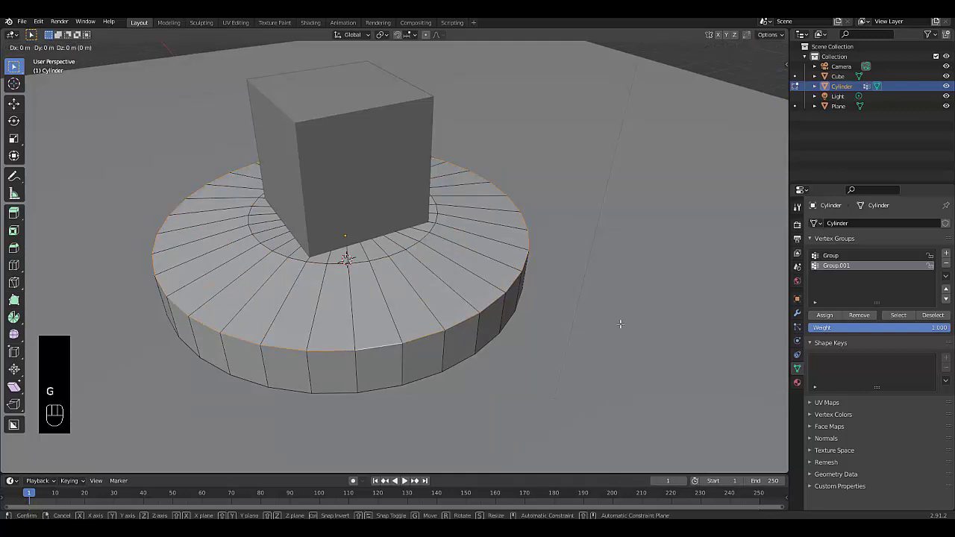
key(z)
click(617, 350)
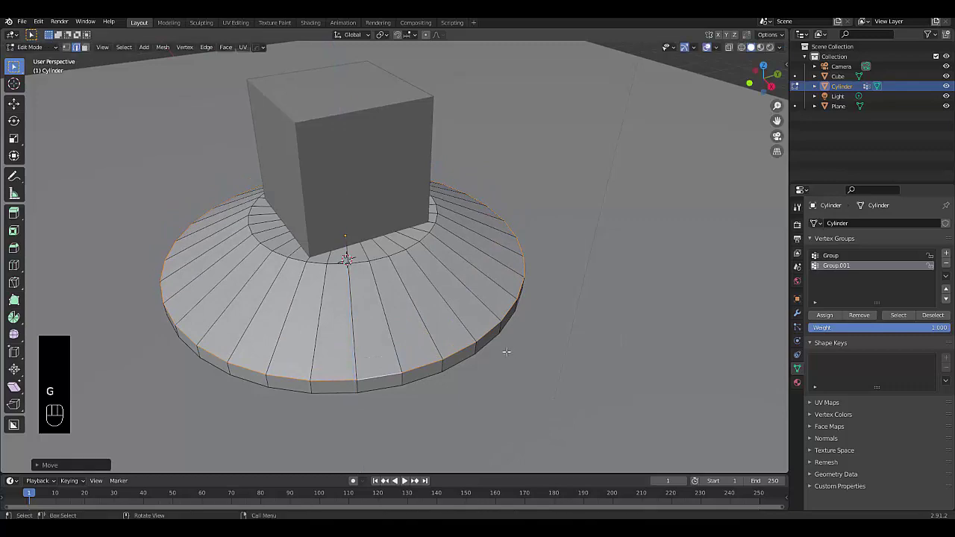
Return to Object Mode, shade the cylinder smooth and enable Auto Smooth at 30°.
middle_drag(415, 270, 404, 235)
scroll(413, 300, up, 2)
scroll(451, 322, down, 5)
key(Tab)
click(363, 237)
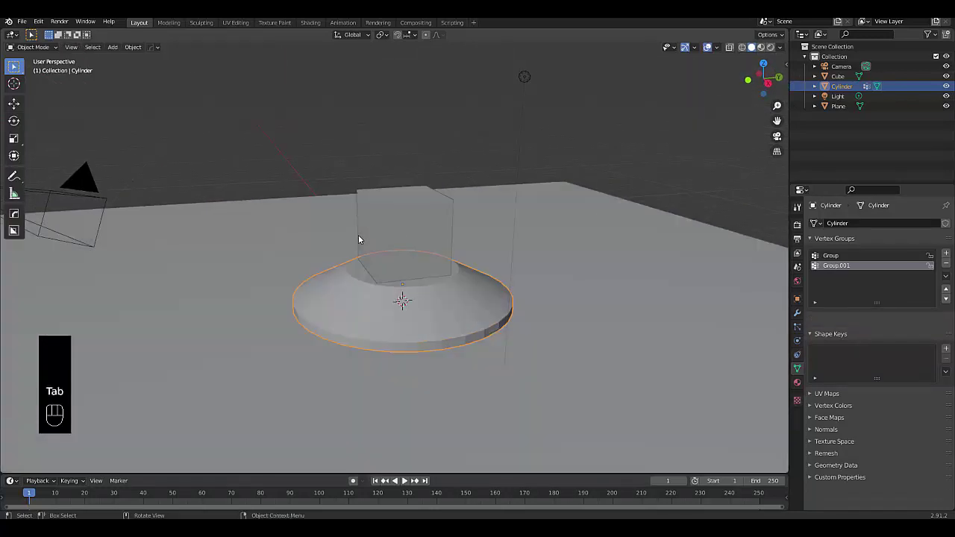
click(389, 282)
click(390, 282)
right_click(358, 329)
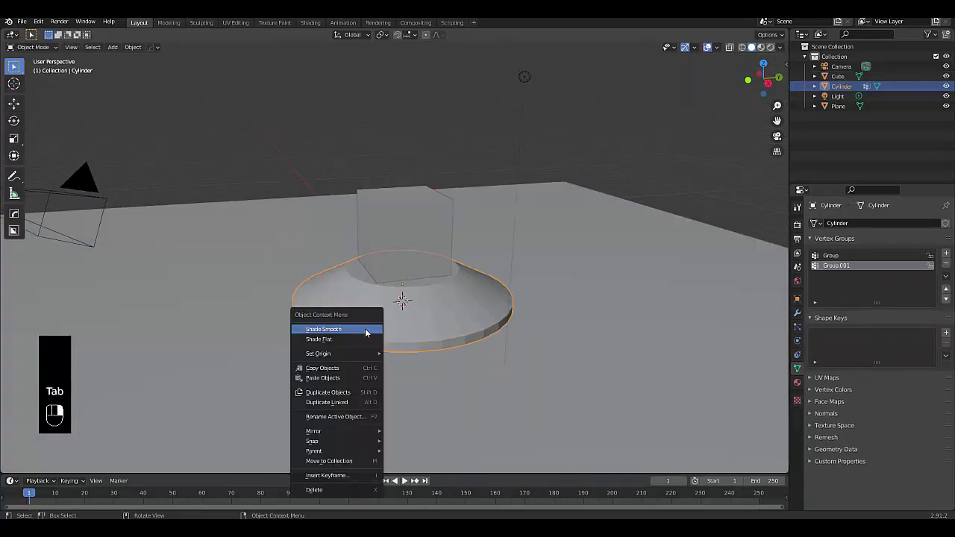
click(358, 328)
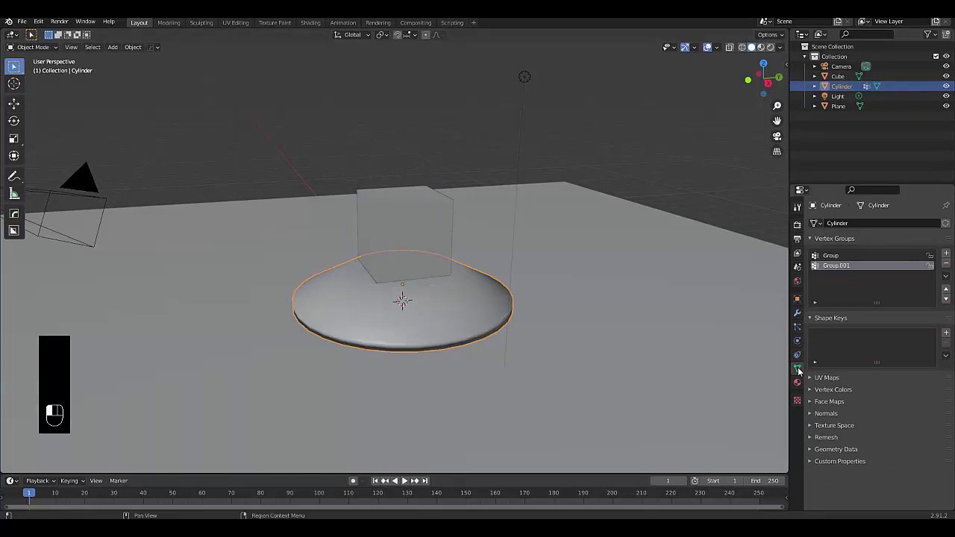
click(837, 413)
click(865, 427)
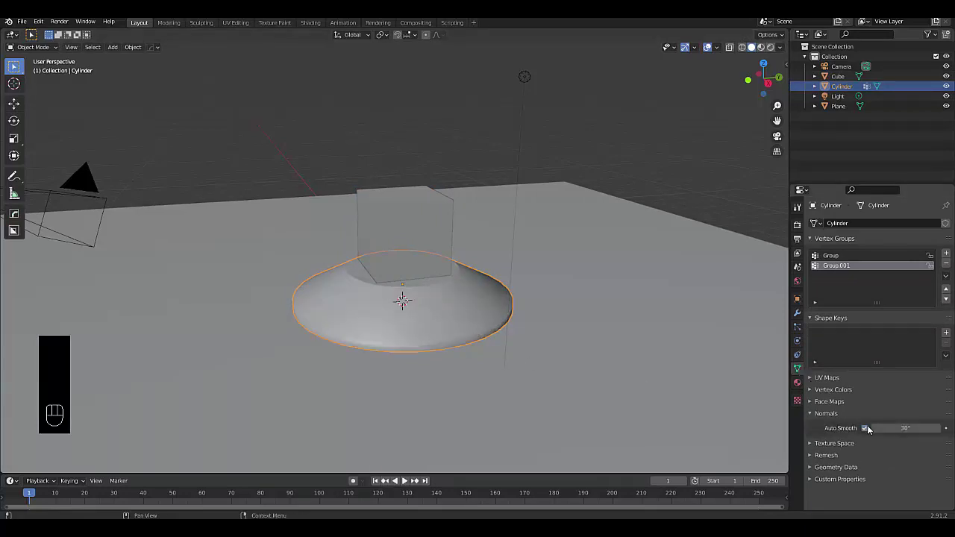
Parent the cube to the cylinder, with the cylinder as the active object.
middle_drag(385, 227, 459, 245)
click(408, 205)
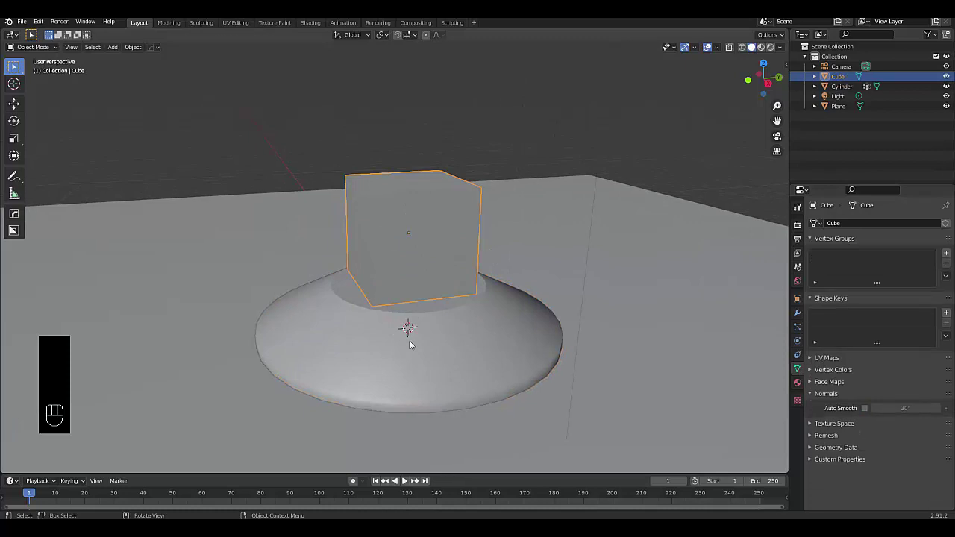
shift+click(401, 366)
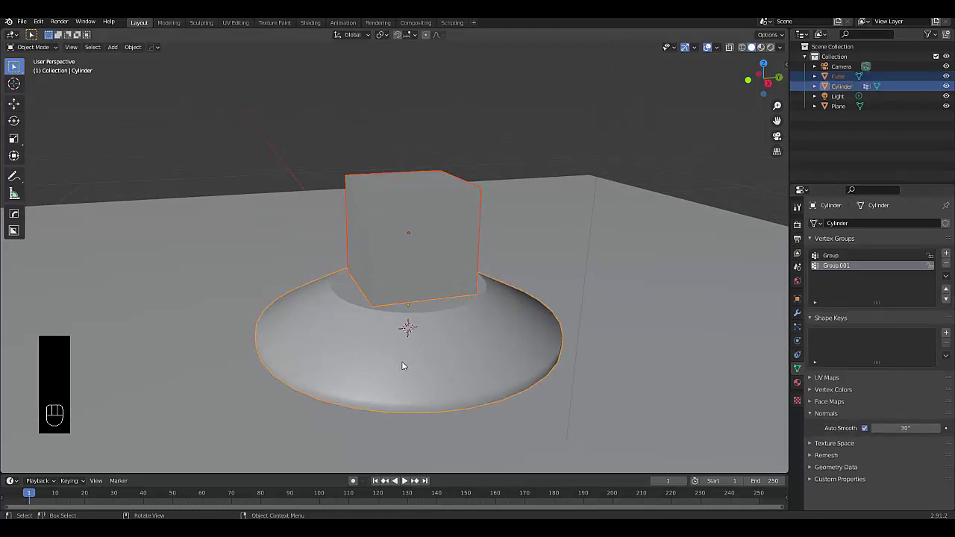
key(ctrl+p)
click(402, 366)
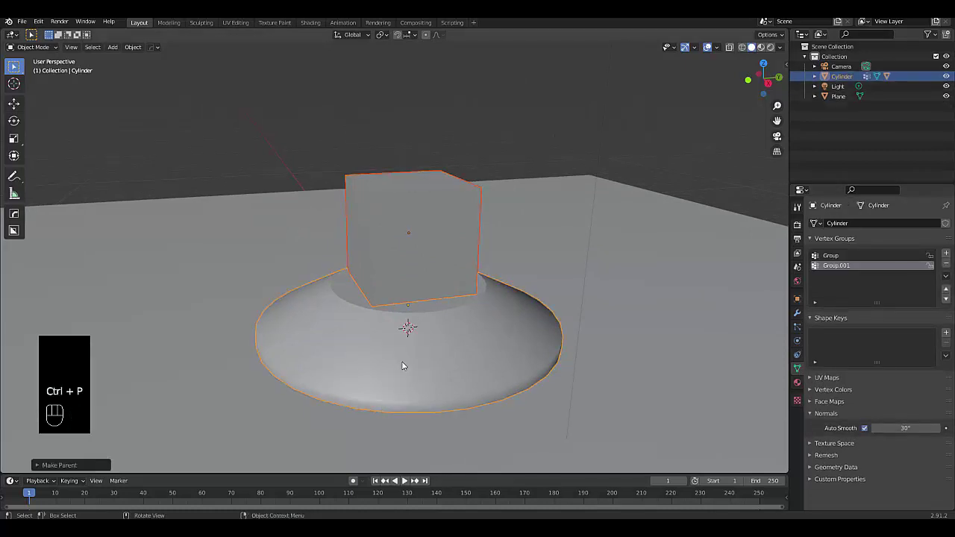
Deselect everything and add a Bezier circle at the centre of the scene.
scroll(402, 365, down, 5)
click(650, 206)
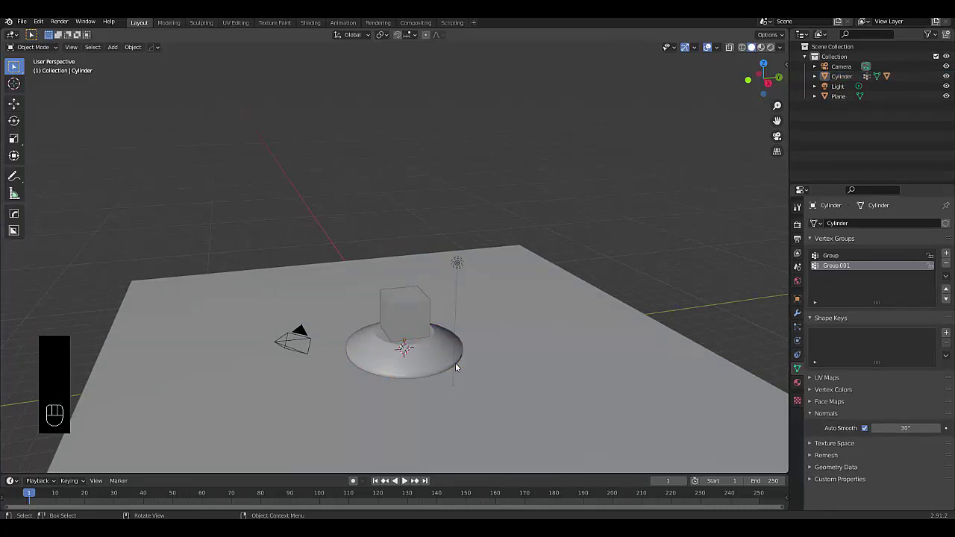
key(shift+a)
mouse_move(457, 367)
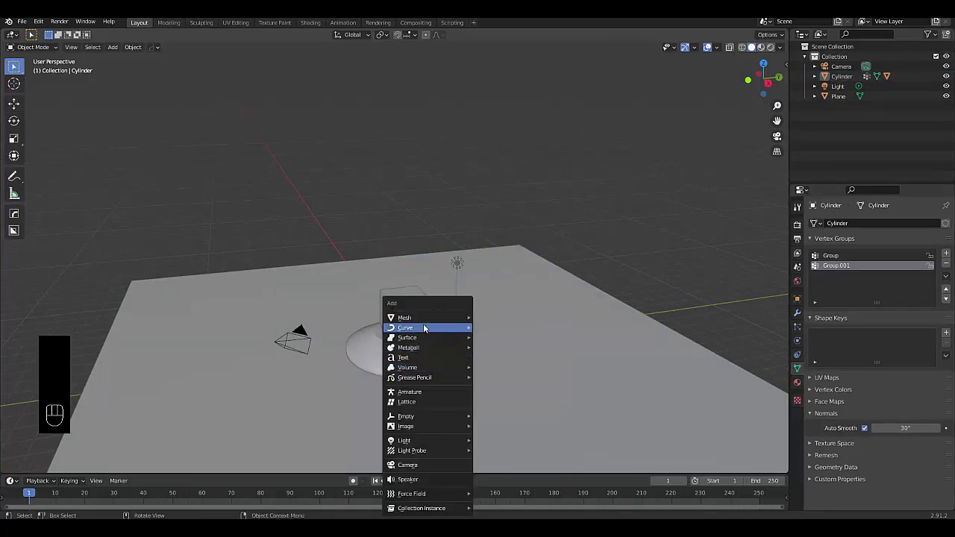
mouse_move(424, 328)
click(513, 95)
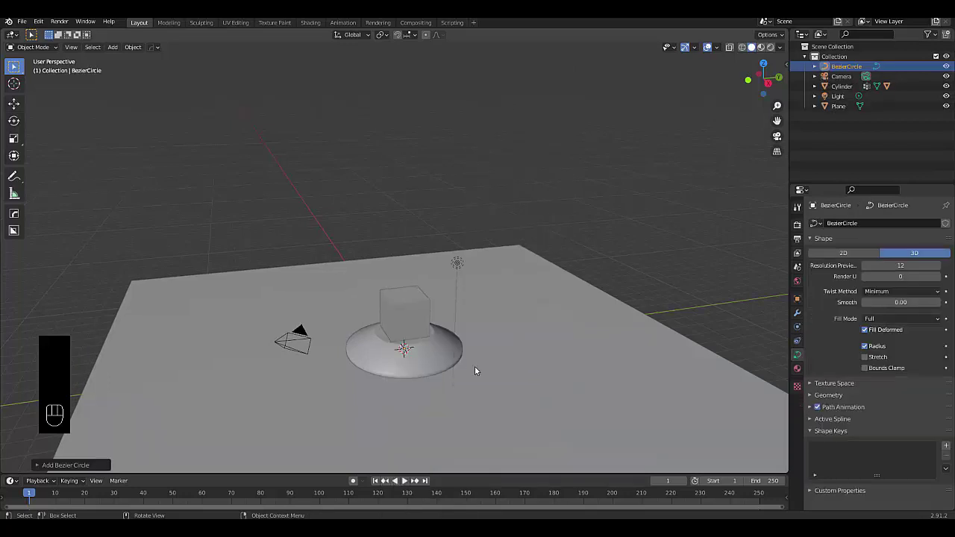
Show the scene in wireframe and scale the Bezier circle by a factor of 6.
key(s)
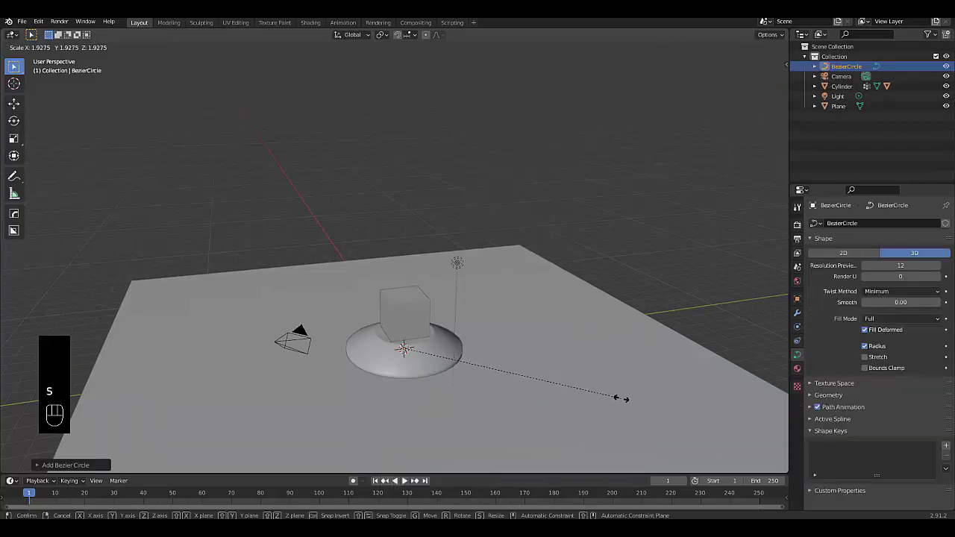
click(621, 399)
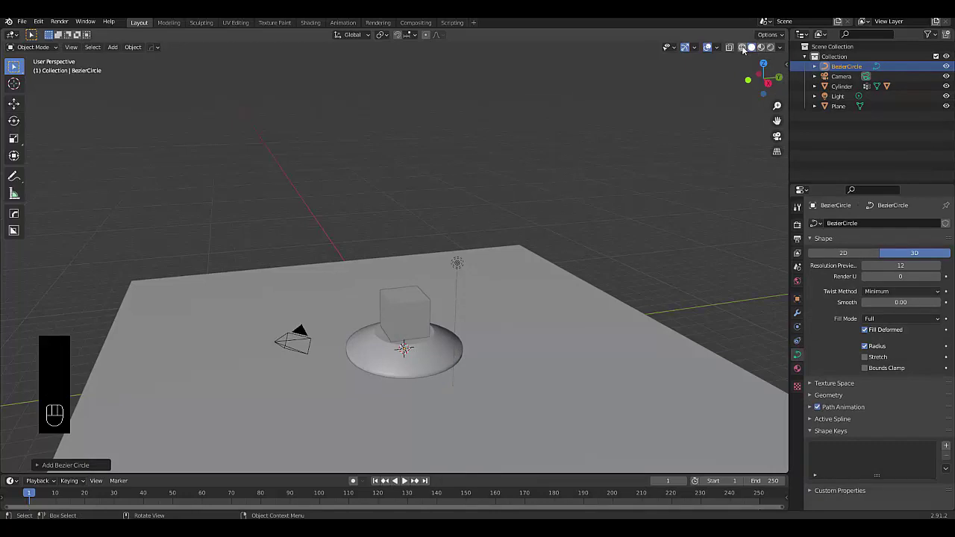
click(730, 47)
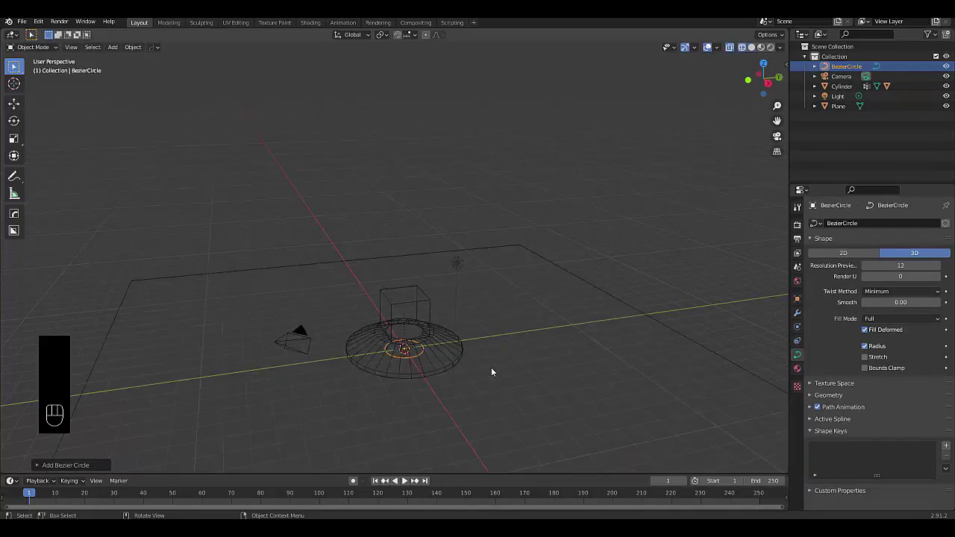
text(s6)
click(491, 367)
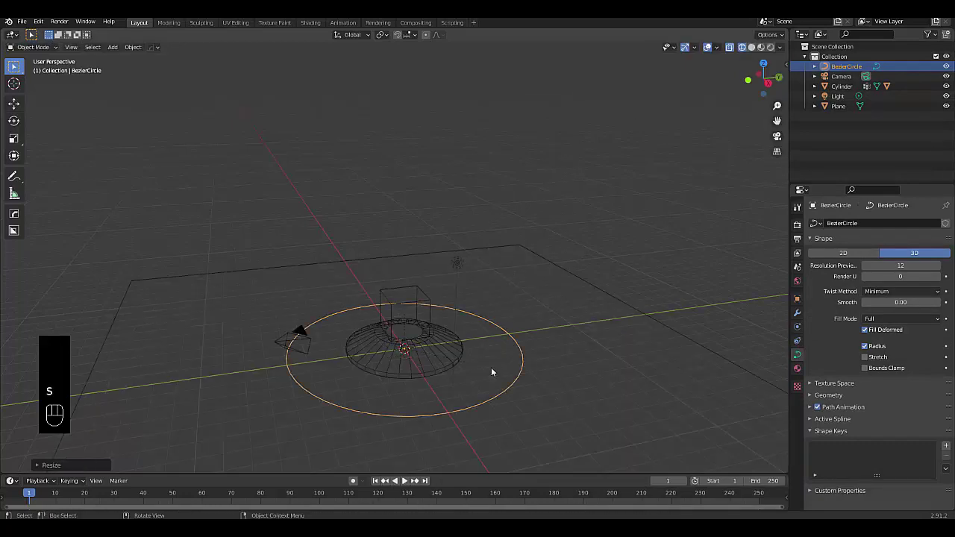
Raise the Bezier circle 1 m along Z and return the viewport to solid shading.
scroll(425, 388, up, 2)
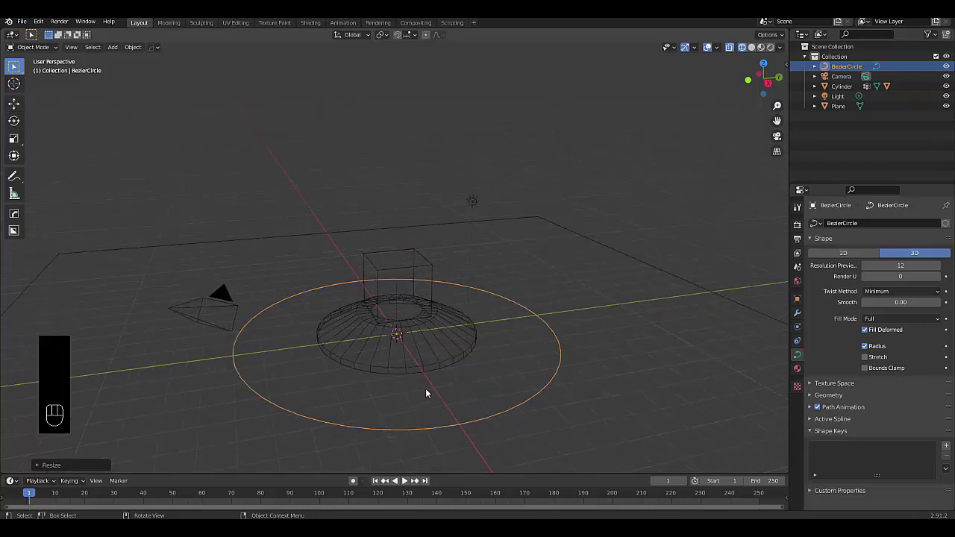
text(gz1)
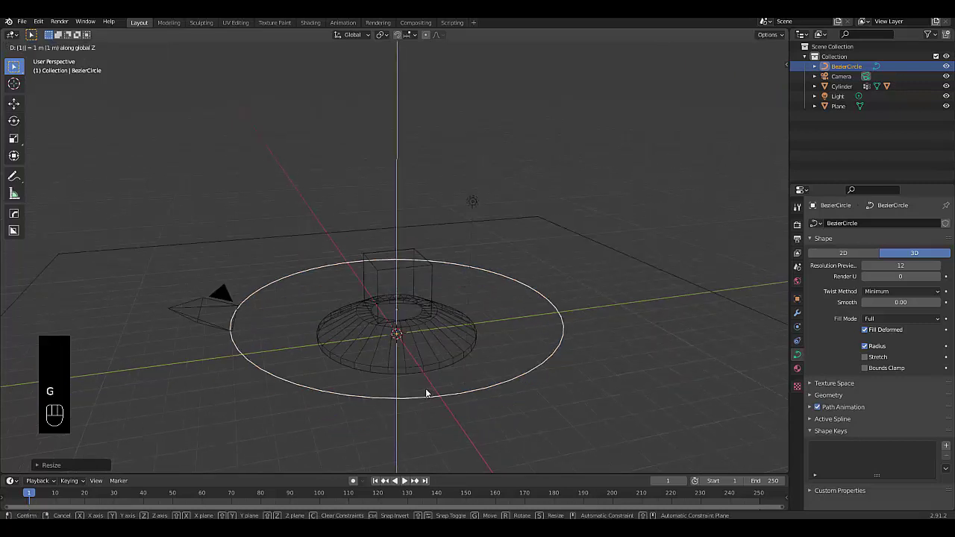
key(Return)
click(750, 47)
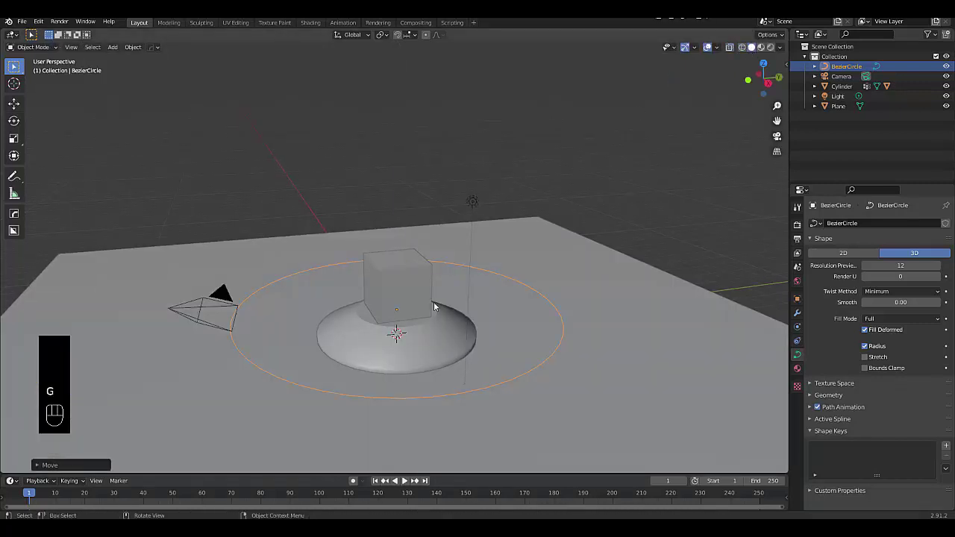
scroll(425, 377, up, 1)
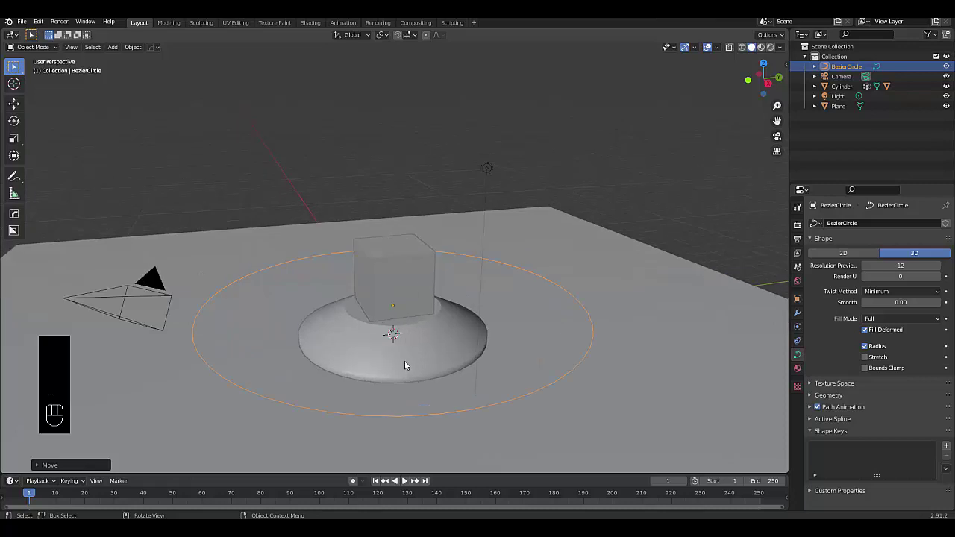
shift+click(406, 351)
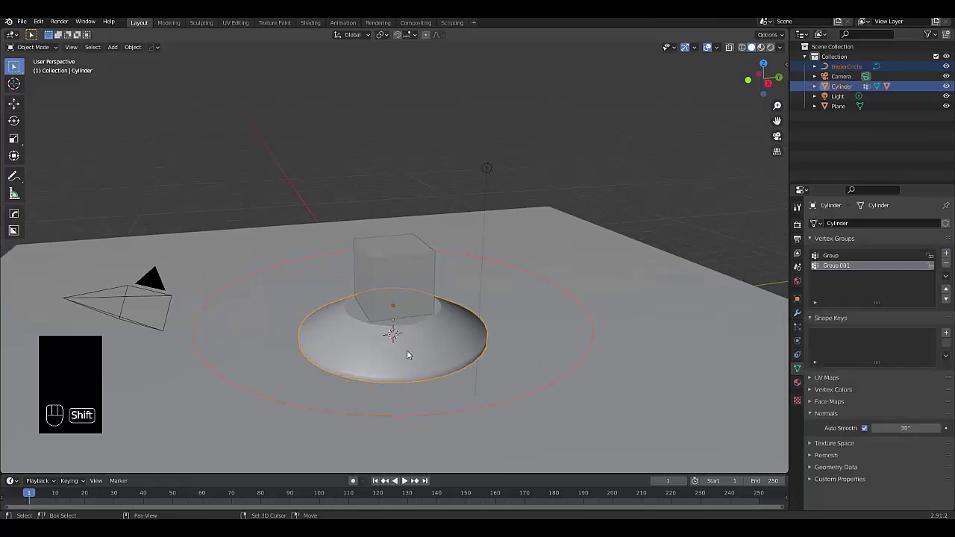
click(440, 404)
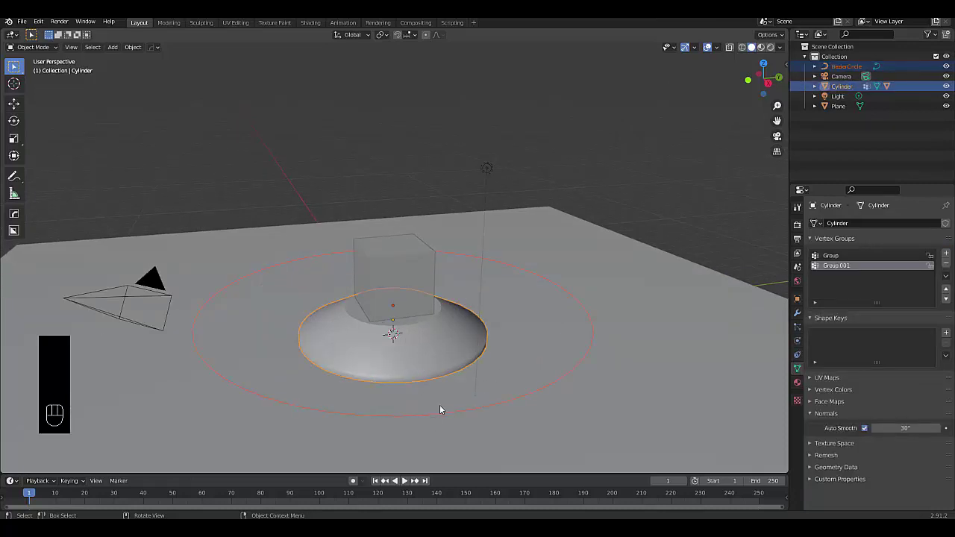
shift+click(416, 355)
Add a new collection directly under the Scene Collection and select the cylinder pedestal.
click(821, 140)
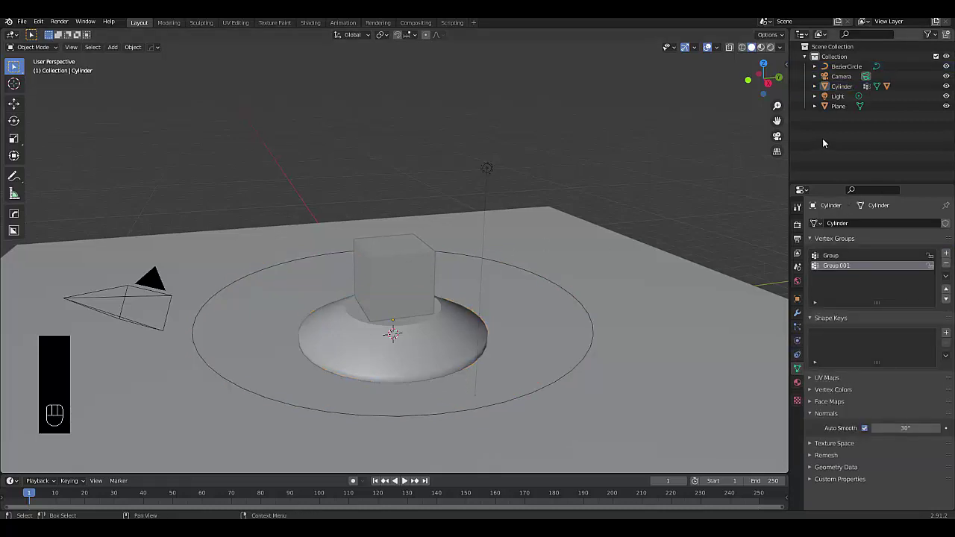
right_click(823, 138)
click(822, 138)
click(434, 344)
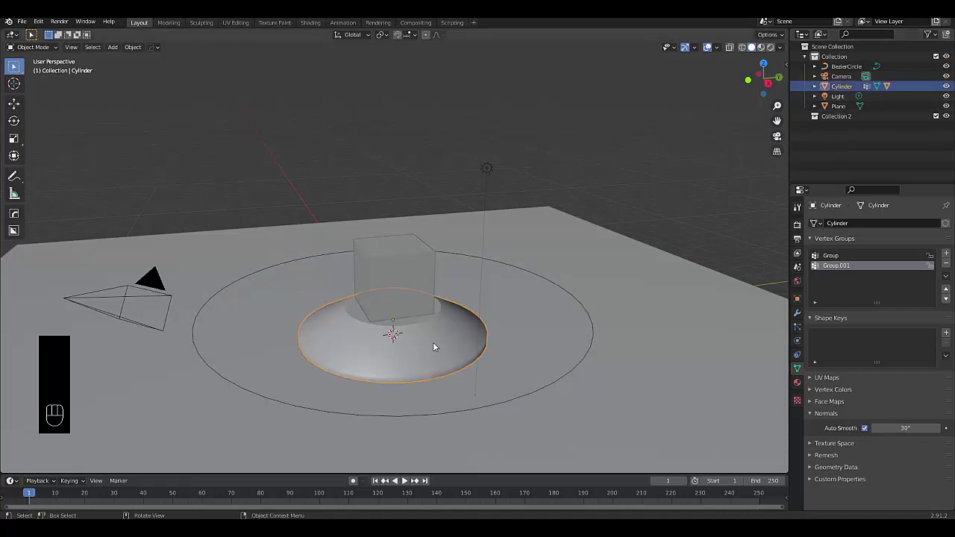
Move the cylinder pedestal and the Bezier circle into Collection 2.
drag(843, 87, 835, 118)
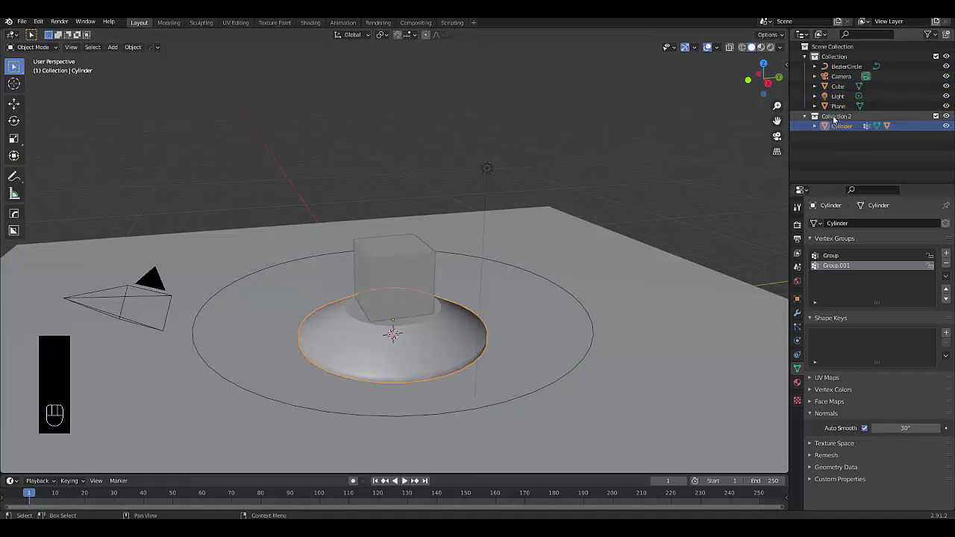
click(844, 67)
drag(843, 66, 846, 120)
click(842, 138)
Parent the cylinder pedestal to the Bezier circle as Object and put the Bezier circle back in the first collection.
click(845, 117)
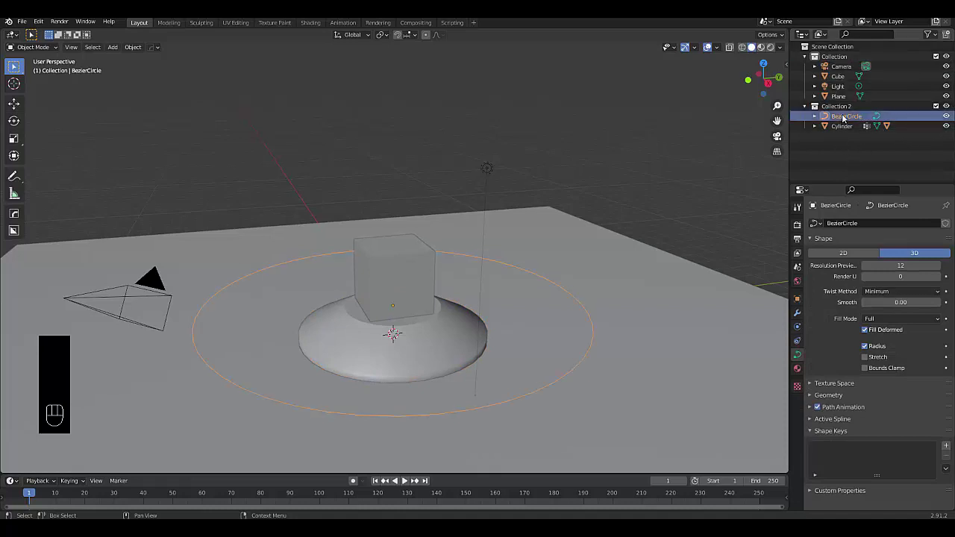
shift+click(843, 126)
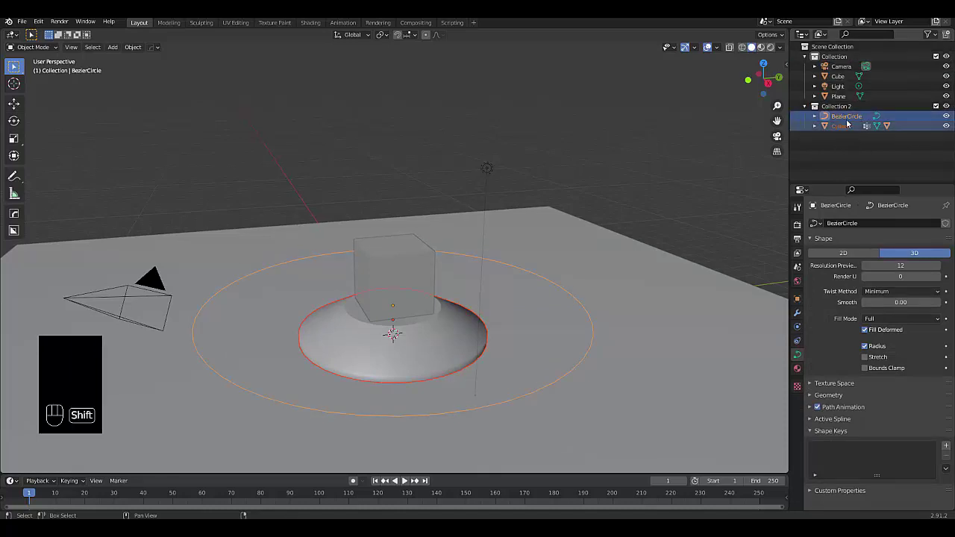
key(ctrl+p)
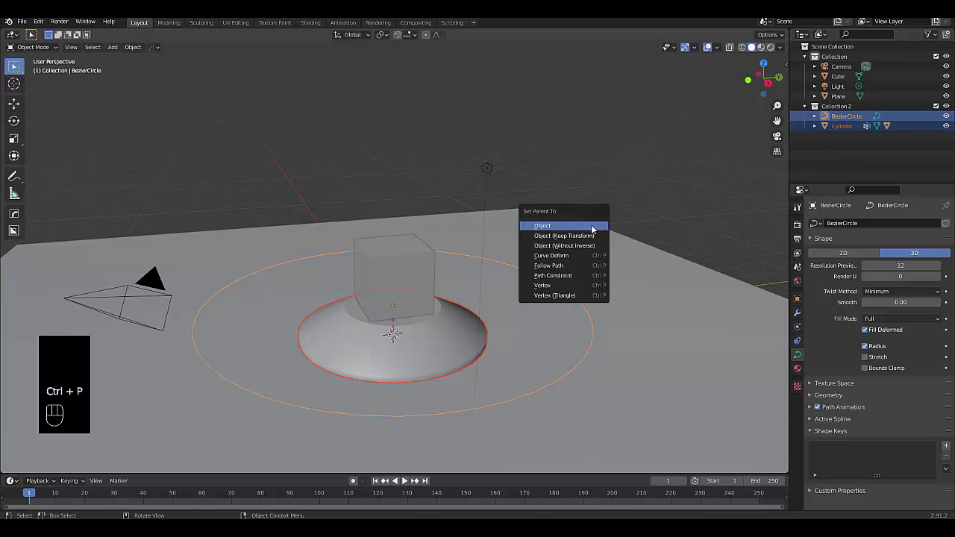
click(593, 227)
drag(842, 119, 835, 58)
click(457, 415)
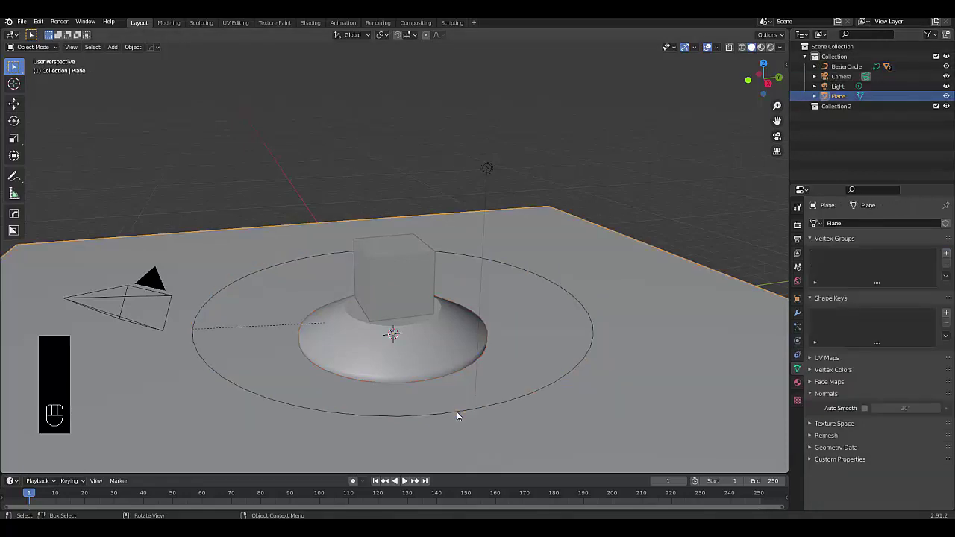
middle_drag(457, 415, 419, 397)
Rename the Bezier circle object as "rotation rig".
double_click(846, 66)
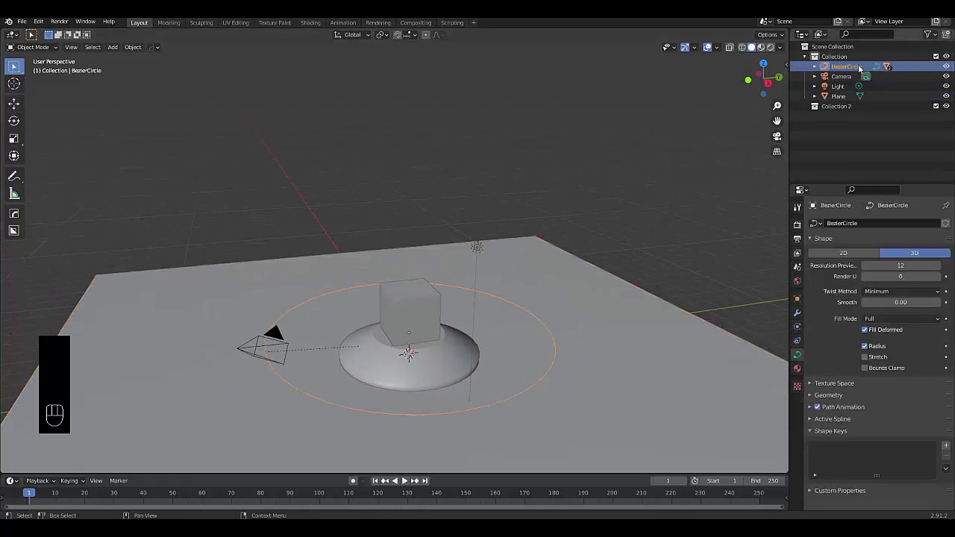
text(rotation rig)
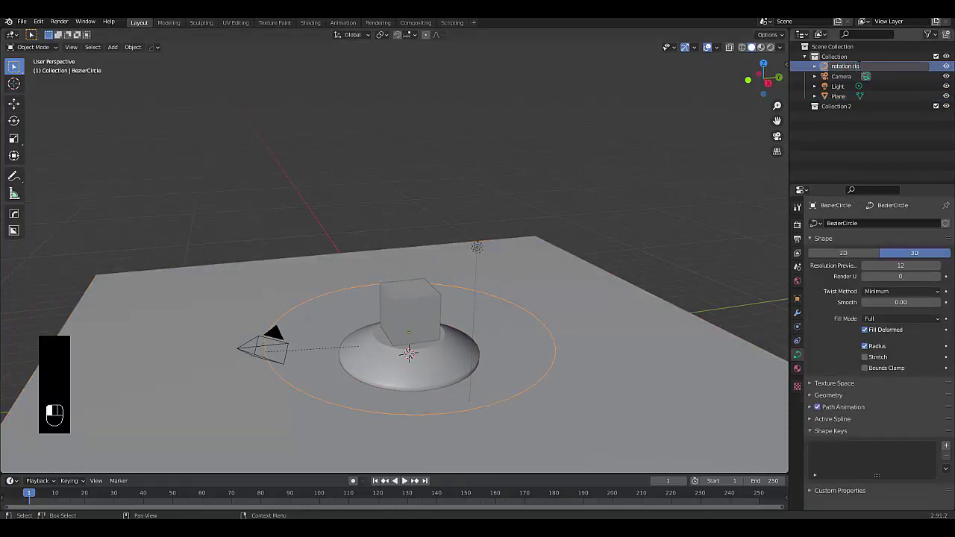
key(Return)
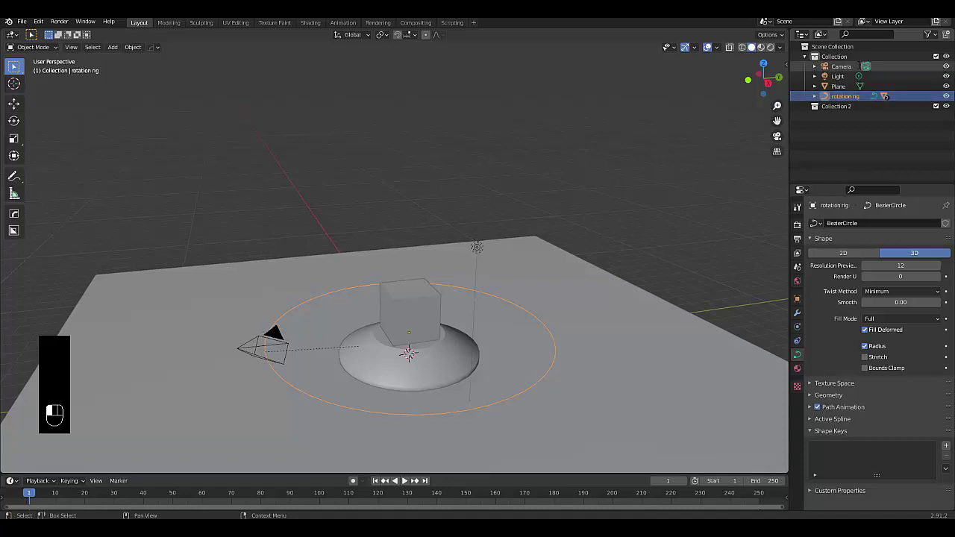
Expand the rotation rig's hierarchy and rename its child cylinder as "turn table".
click(815, 96)
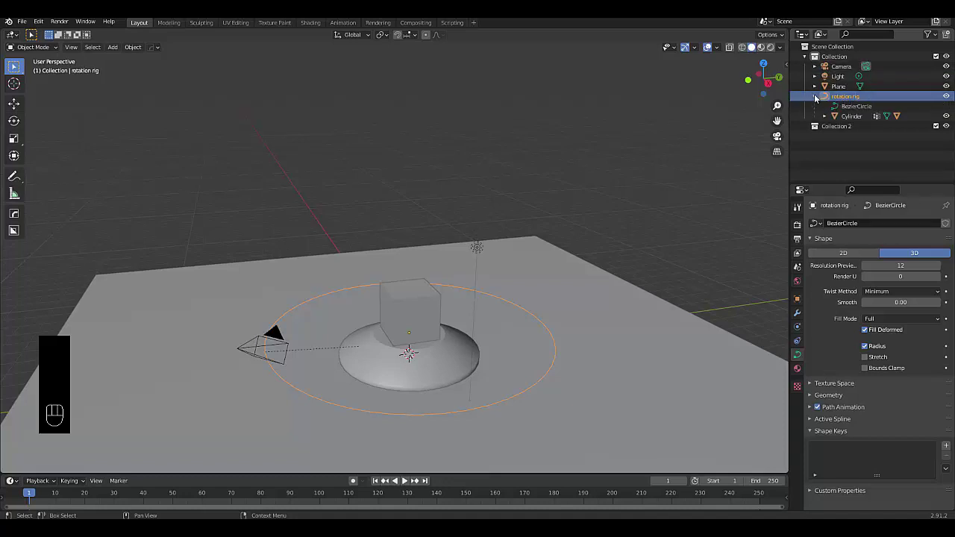
double_click(851, 115)
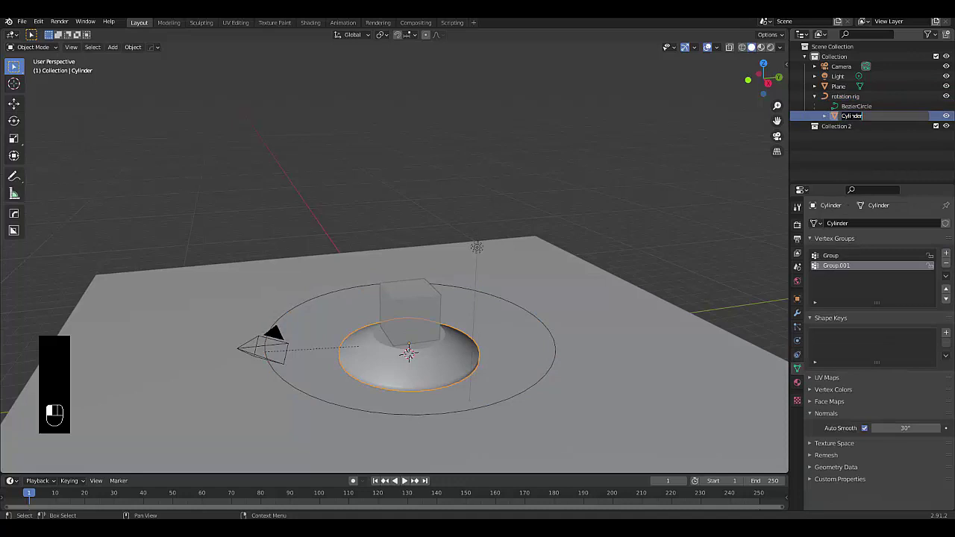
text(turn table)
key(Return)
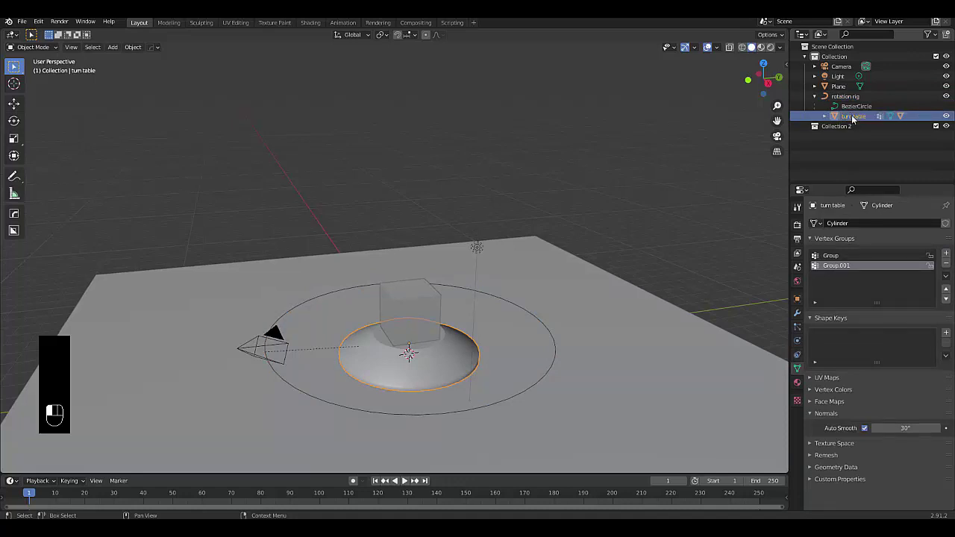
Rename the ground plane object as "surface".
click(848, 88)
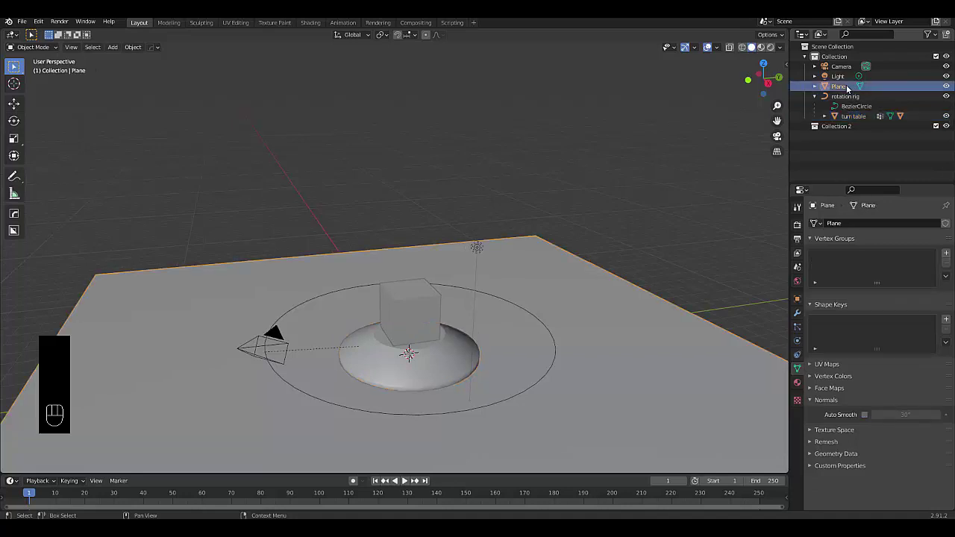
double_click(848, 87)
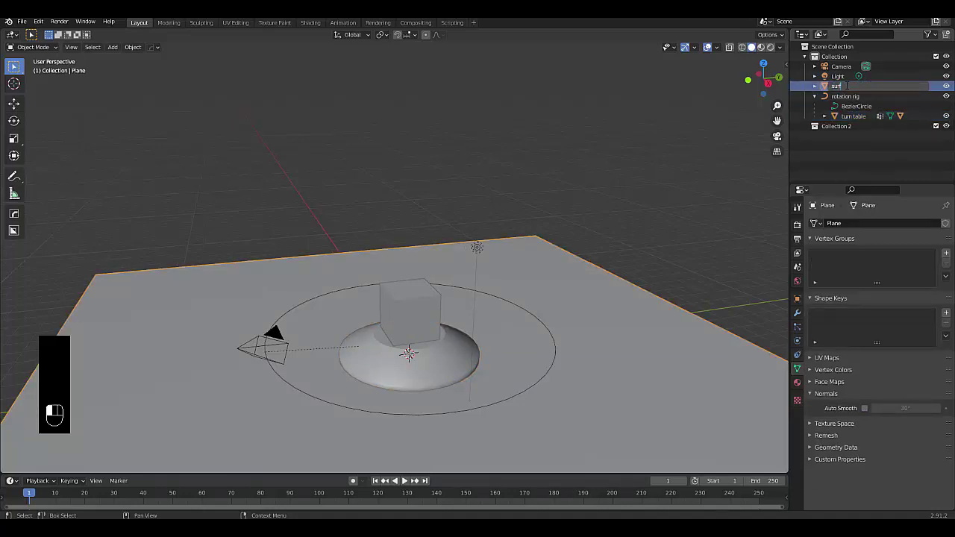
text(ce)
key(Return)
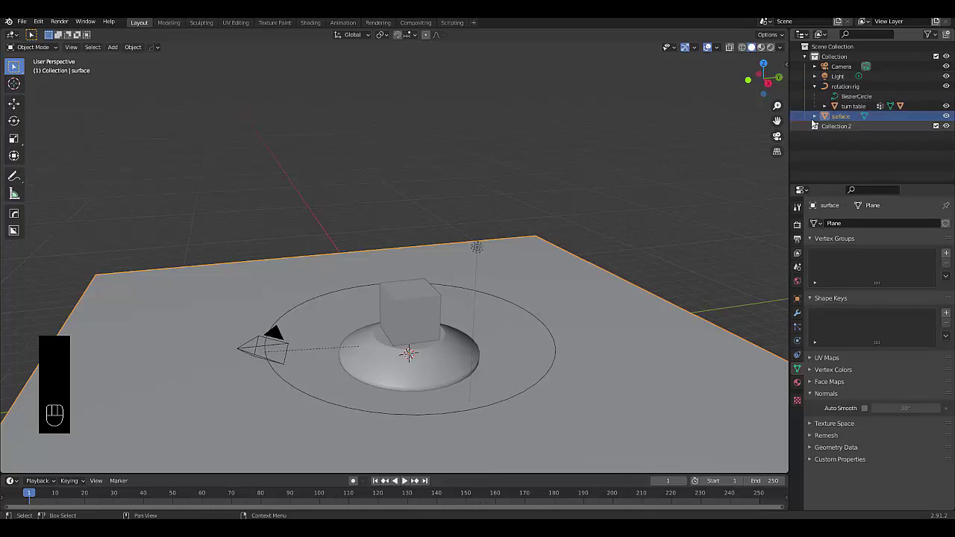
Select the cube, find it beneath the turn table in the hierarchy and rename it as "Hero object".
click(419, 299)
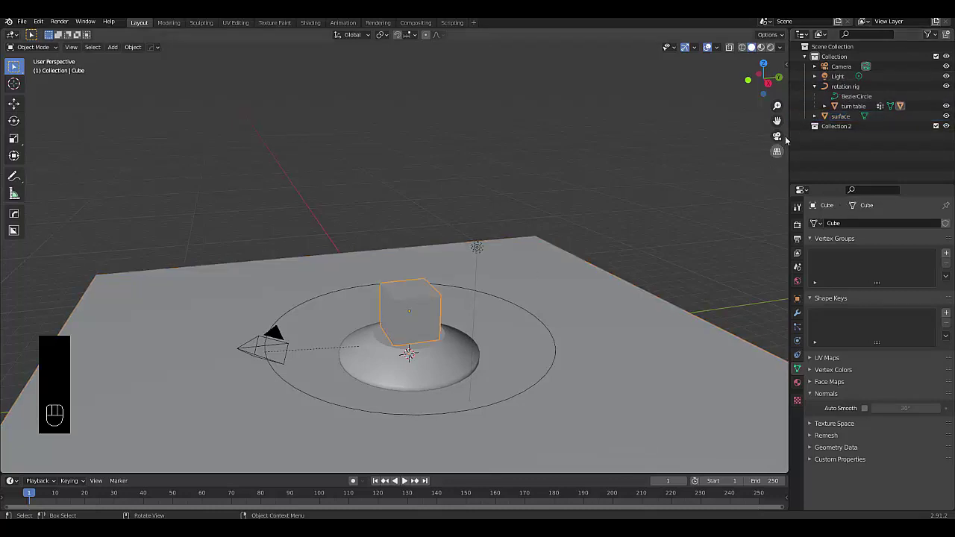
click(815, 117)
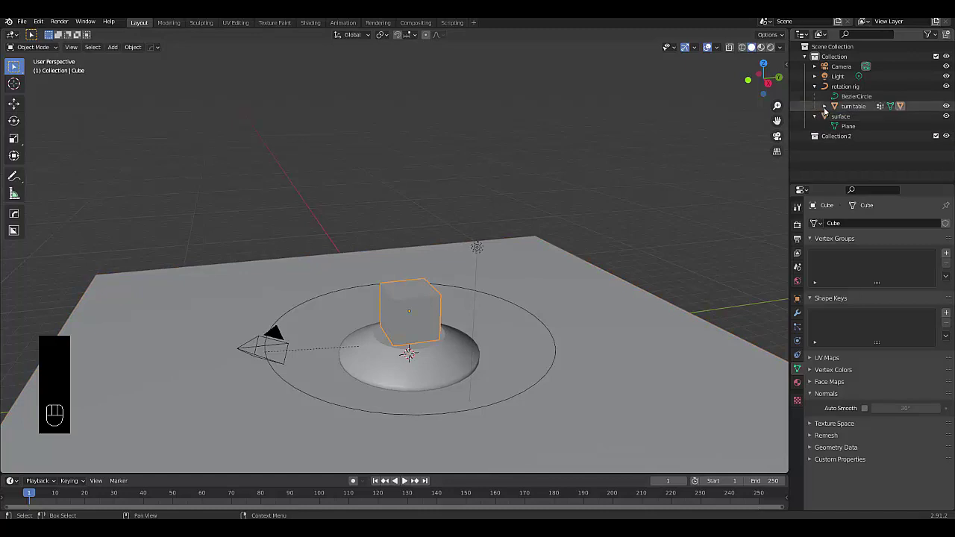
click(824, 107)
click(854, 137)
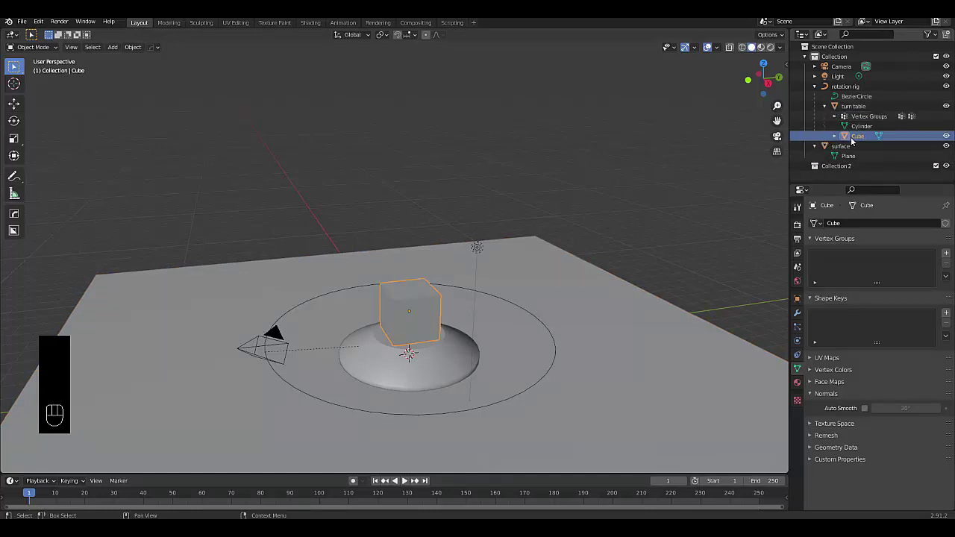
double_click(855, 137)
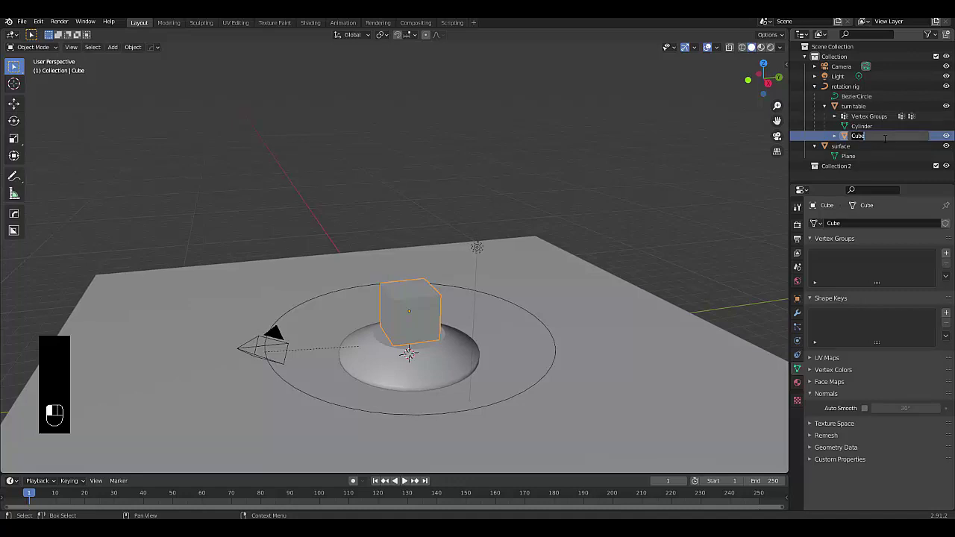
text(Hero object)
key(Return)
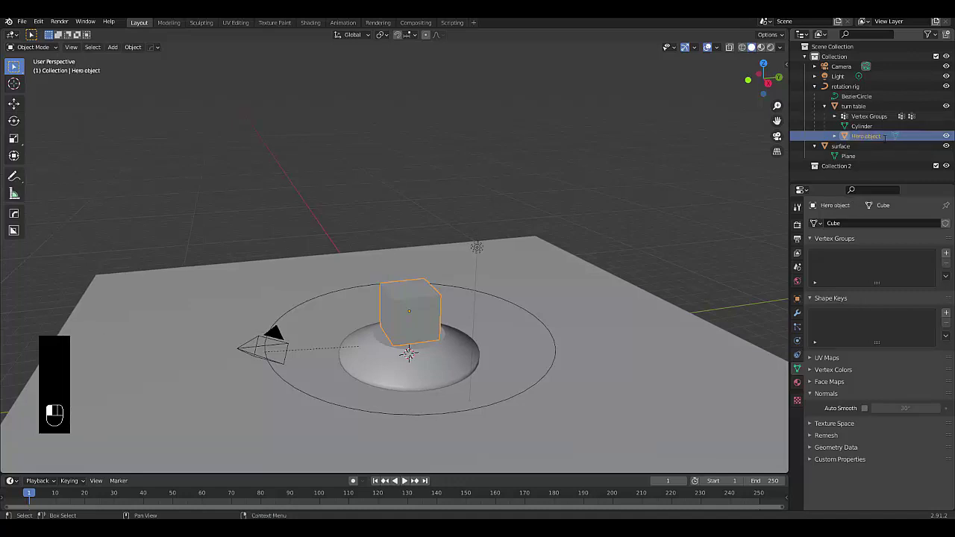
Add a monkey mesh at the centre of the scene.
scroll(410, 358, up, 3)
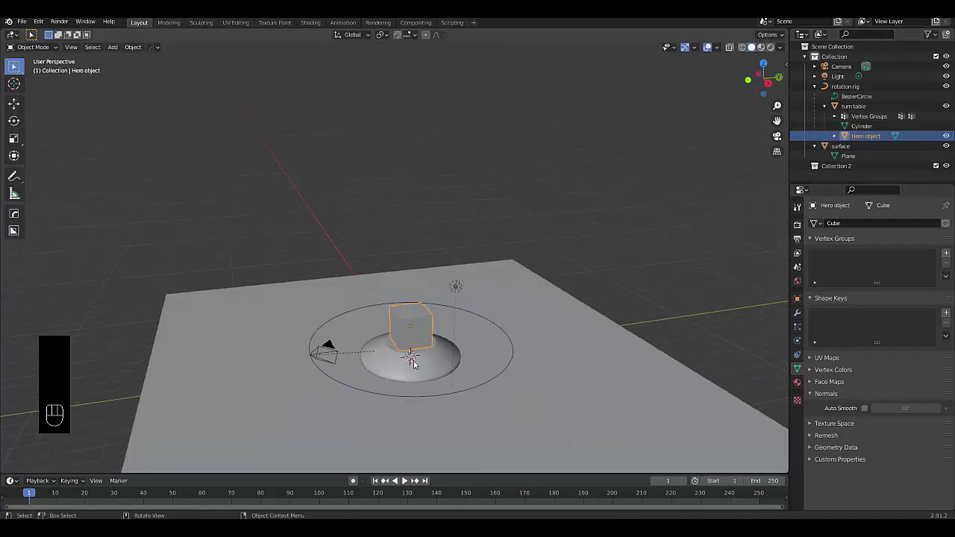
key(shift)
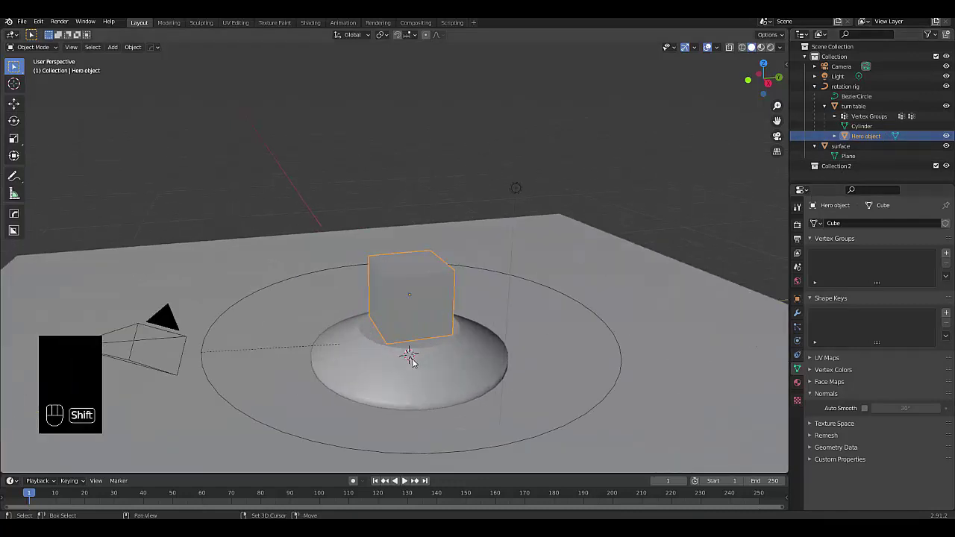
key(shift+a)
mouse_move(388, 317)
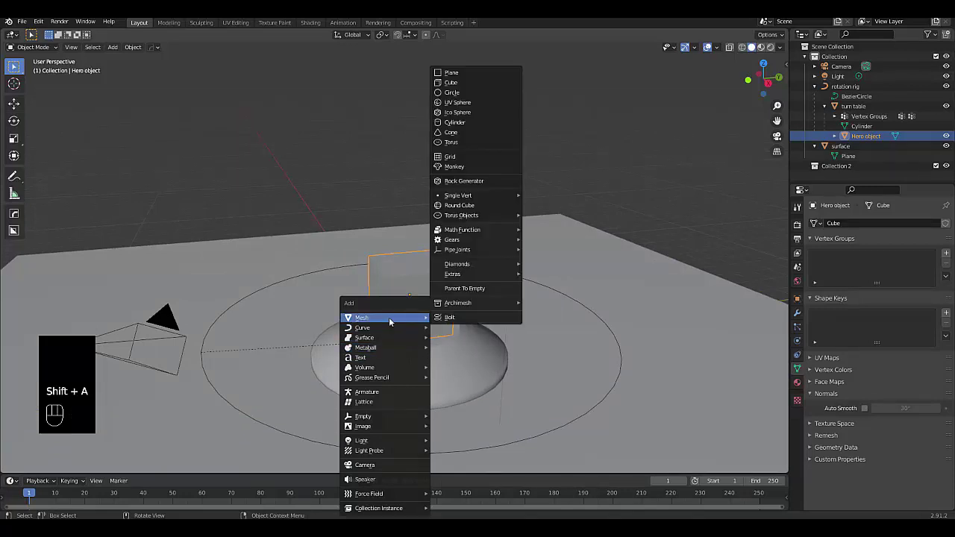
click(453, 166)
In front view, raise the monkey about 1.99 m along Z so it sits level with the cube.
key(KP_1)
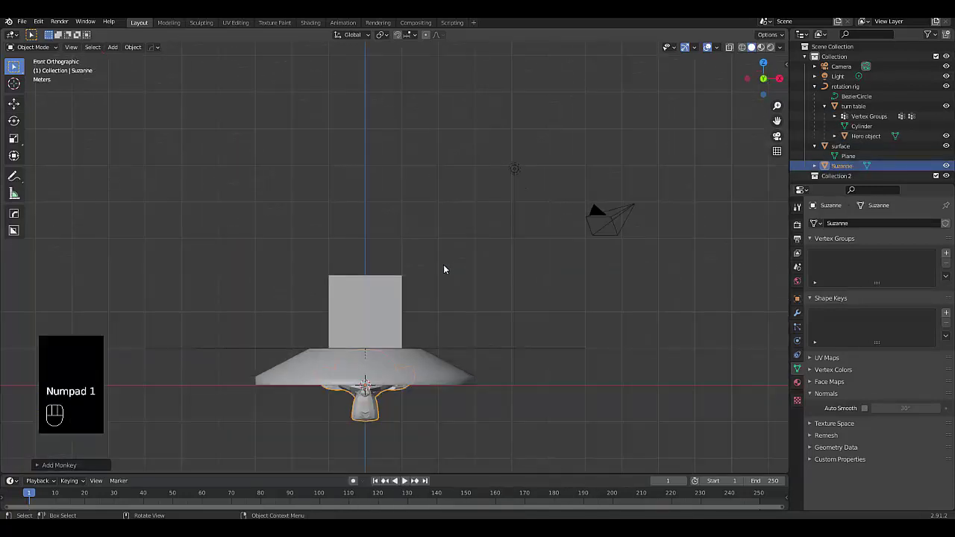
scroll(363, 335, up, 3)
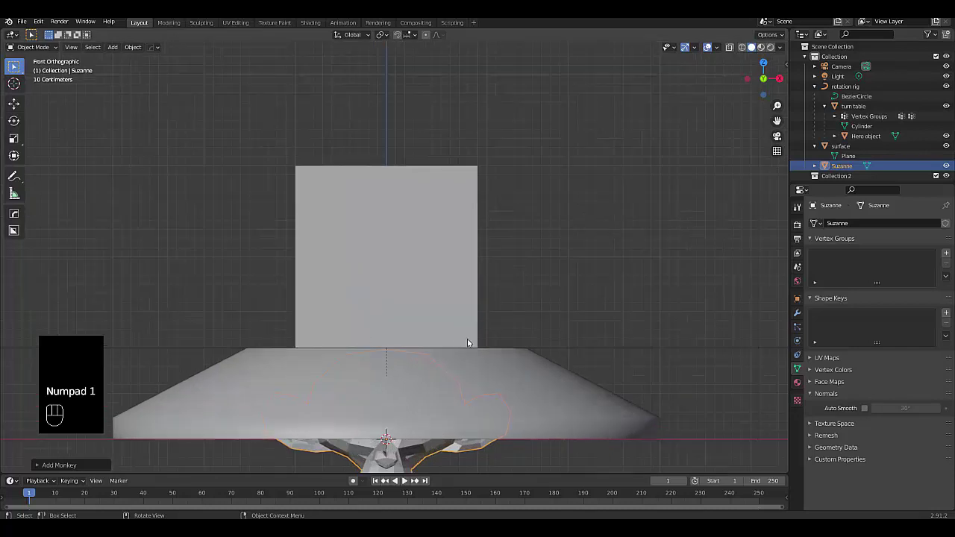
key(g)
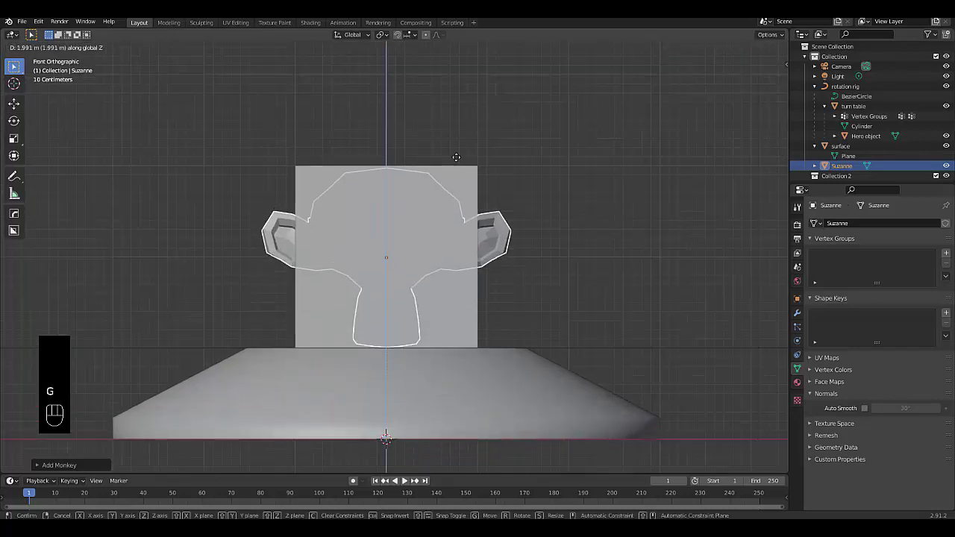
click(456, 158)
Scale the monkey down uniformly until it fits entirely inside the cube.
text(s)
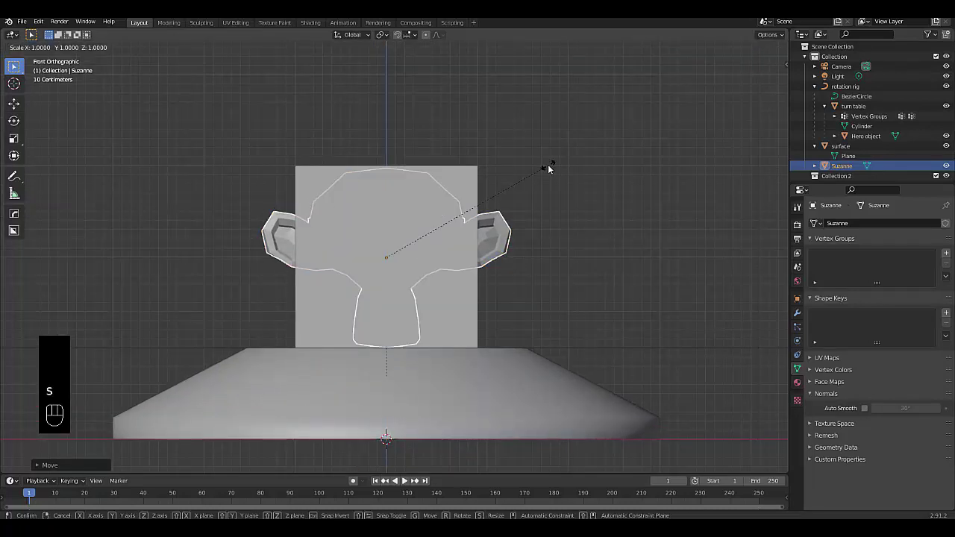
text(0.5)
key(BackSpace)
key(BackSpace)
key(BackSpace)
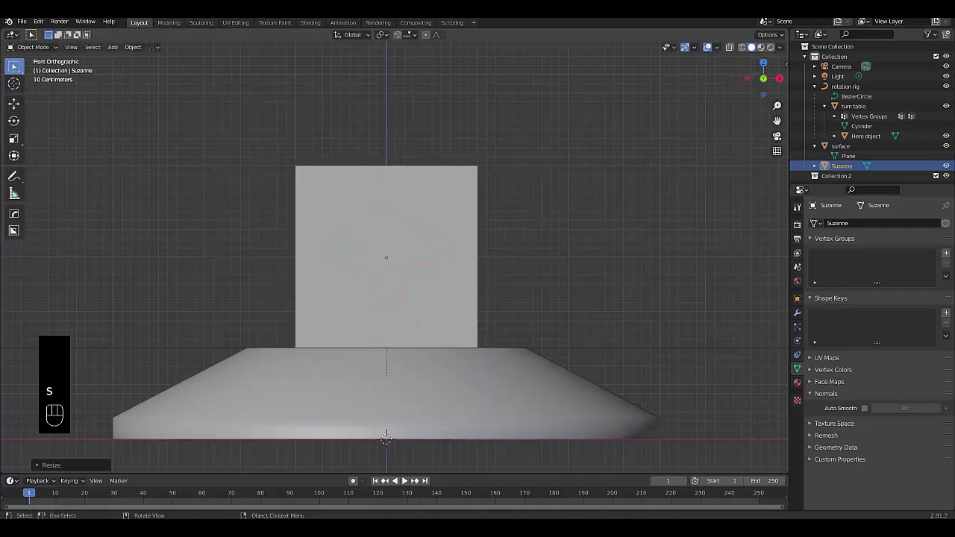
click(601, 263)
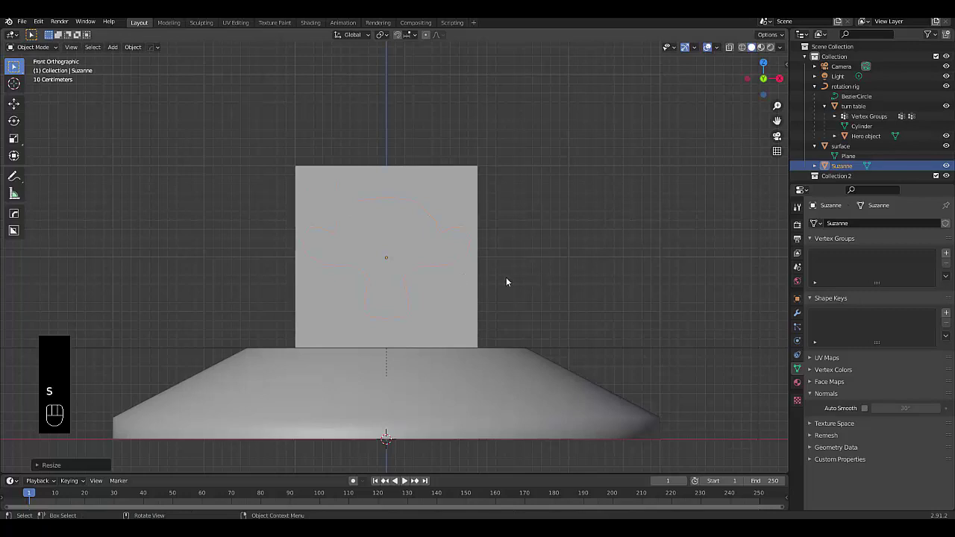
Parent the monkey to the Hero object cube using the Object option.
middle_drag(462, 267, 452, 248)
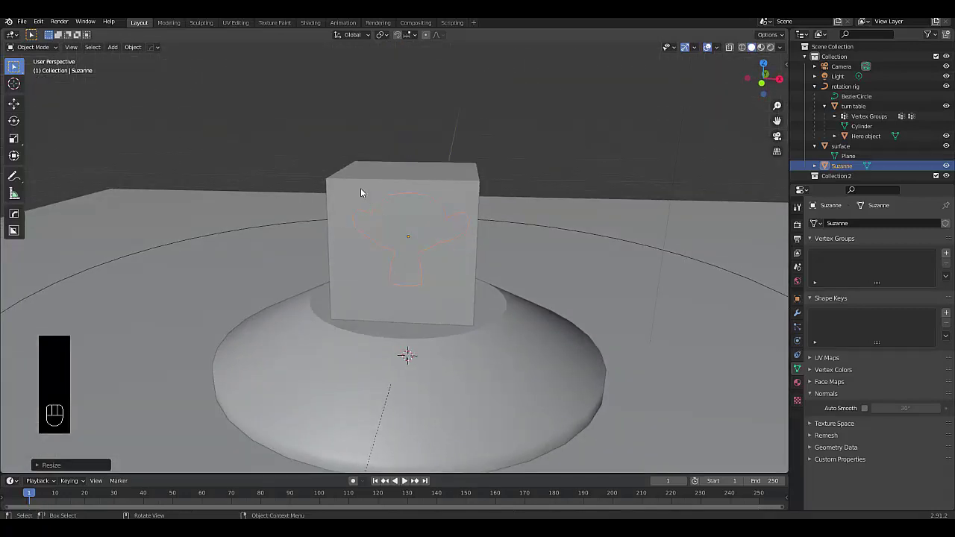
shift+click(353, 189)
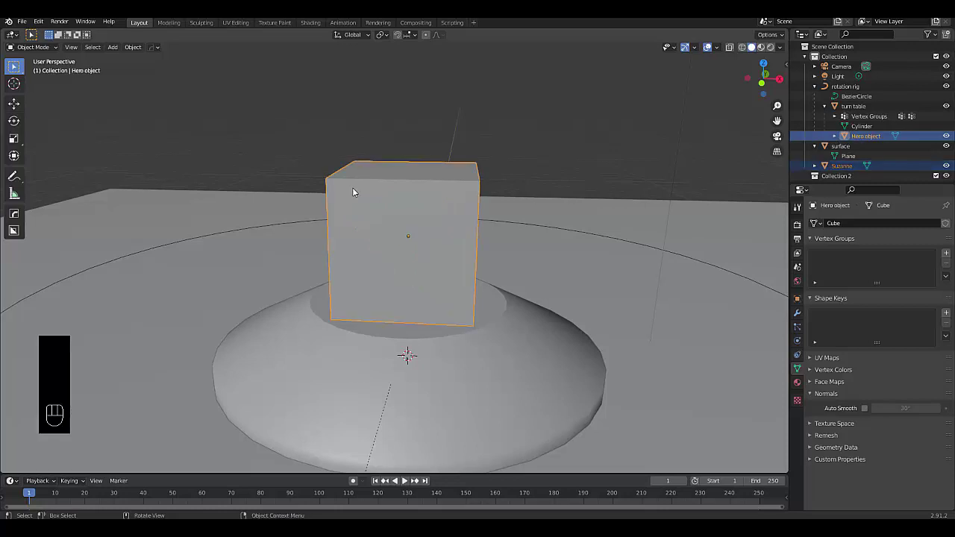
key(ctrl+p)
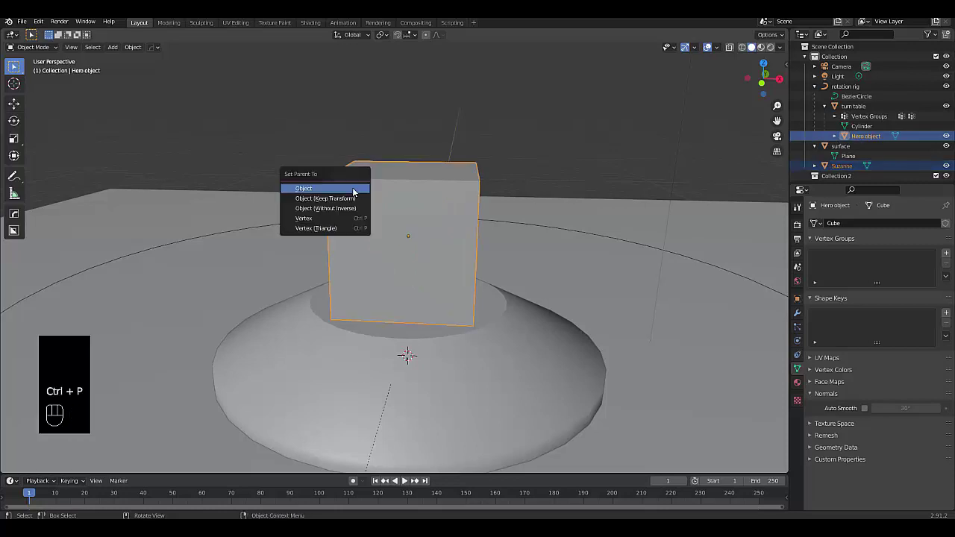
click(353, 191)
scroll(441, 309, down, 5)
middle_drag(433, 283, 383, 272)
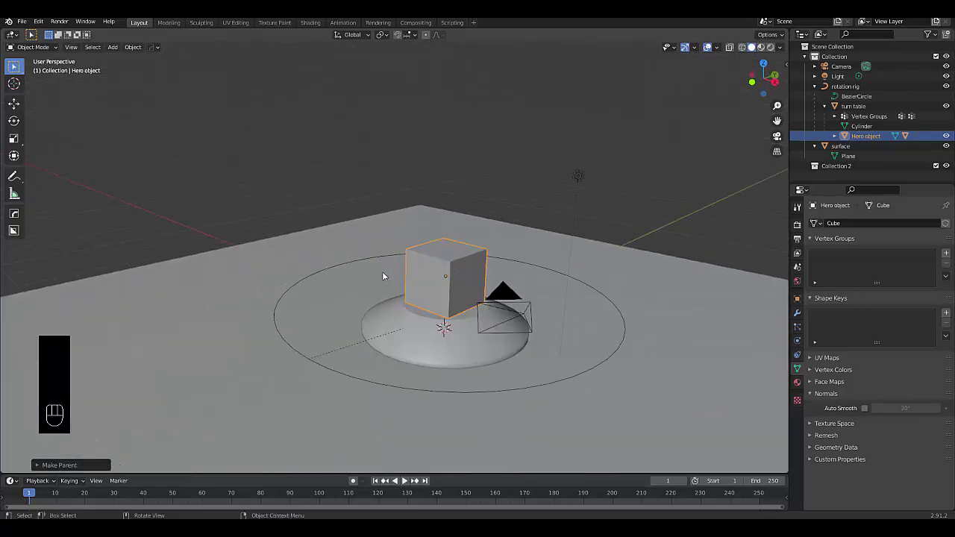
Create a new material on the surface plane and open its GGX distribution choices.
click(215, 337)
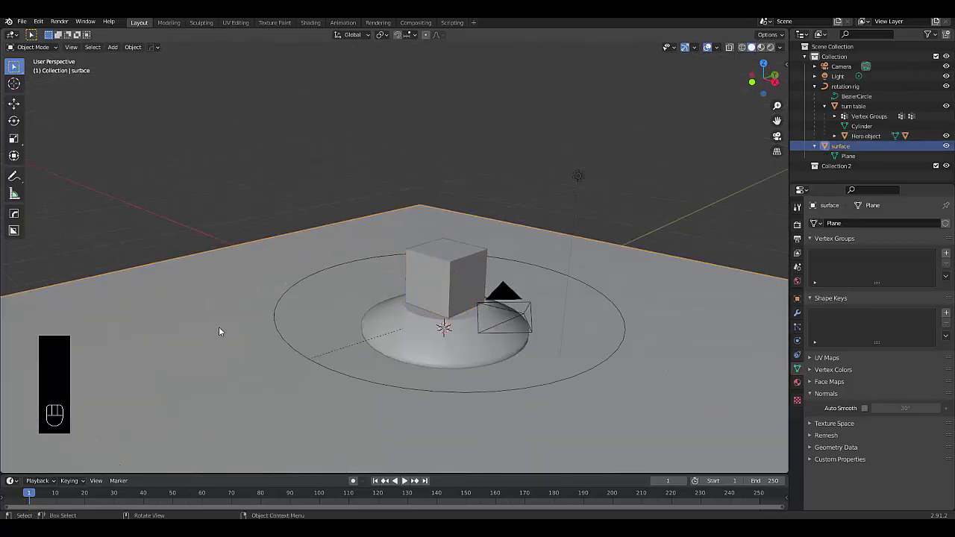
click(797, 382)
click(850, 270)
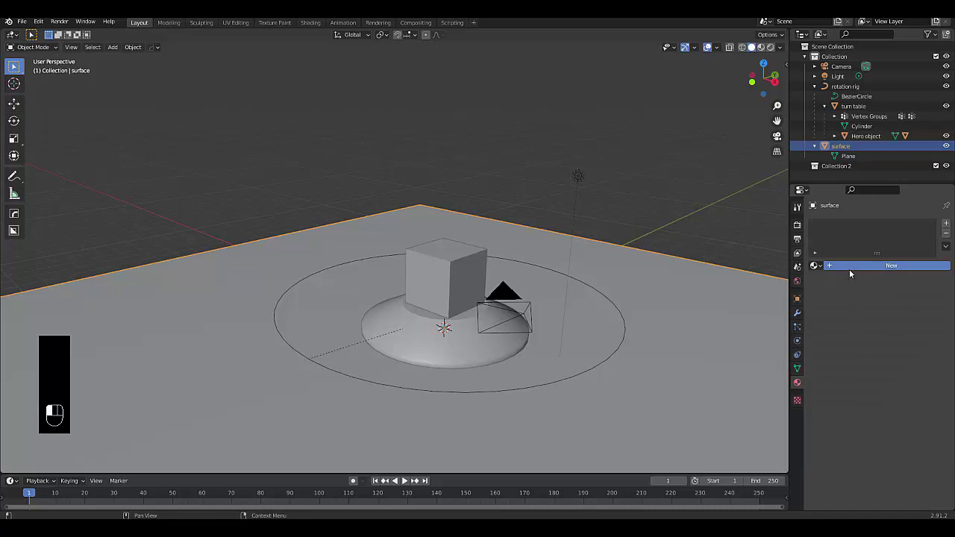
click(875, 345)
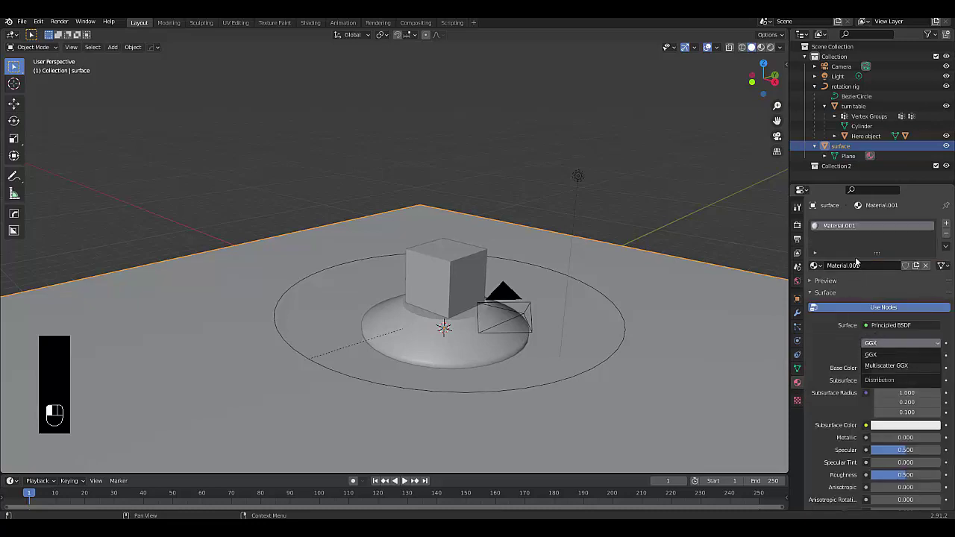
Change the surface plane's material to a Glossy BSDF shader and set its roughness to 0.2.
click(888, 325)
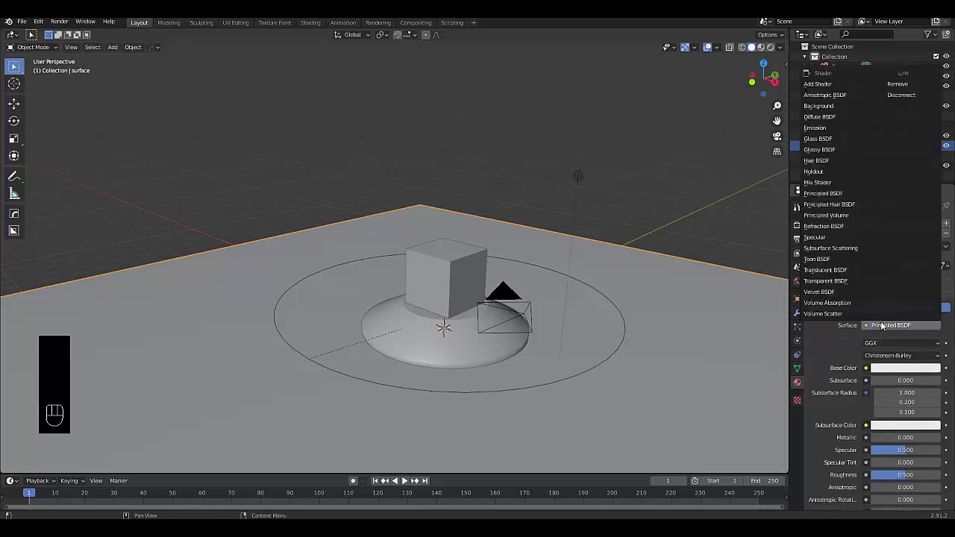
click(837, 150)
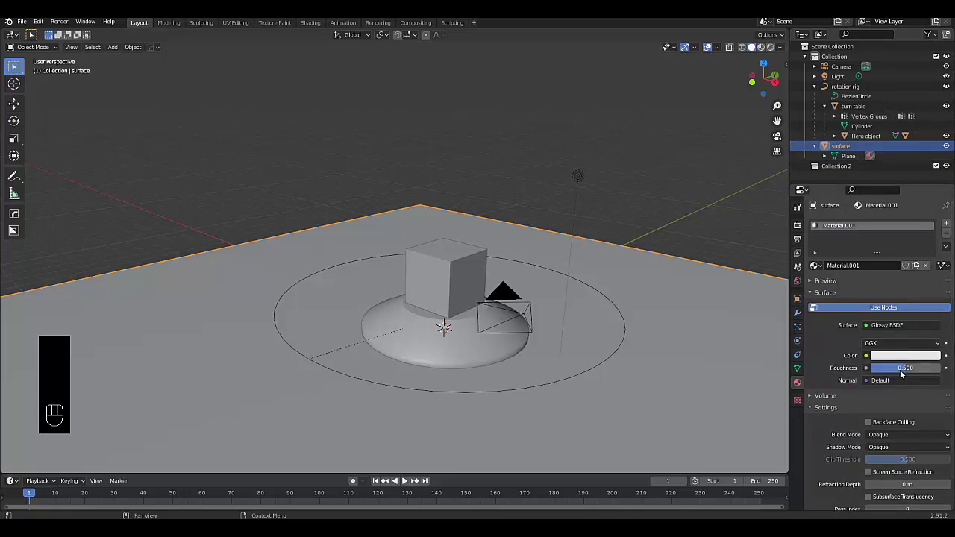
click(902, 368)
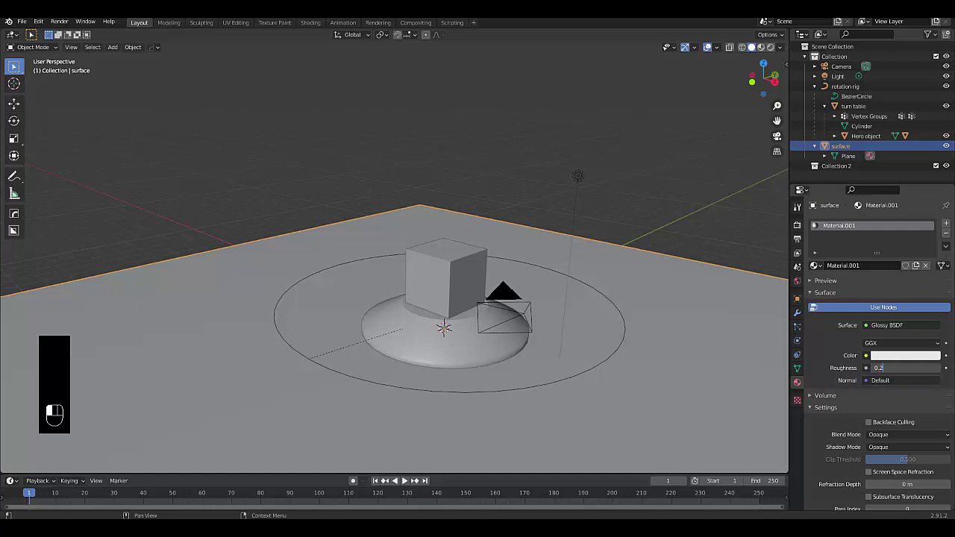
text(0.2)
key(Return)
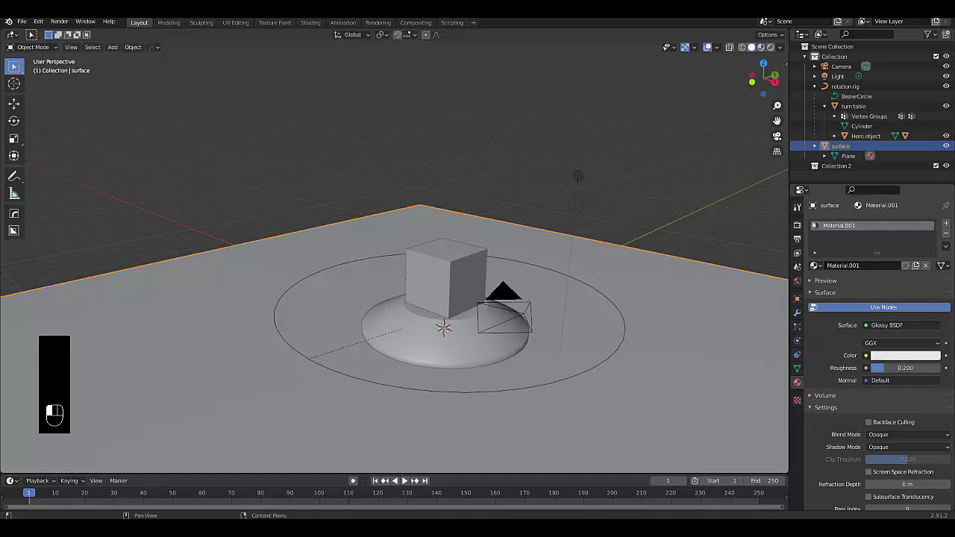
Use an Environment Texture for the world background colour and load small_harbor_01_2k.hdr from the Downloads folder.
click(797, 282)
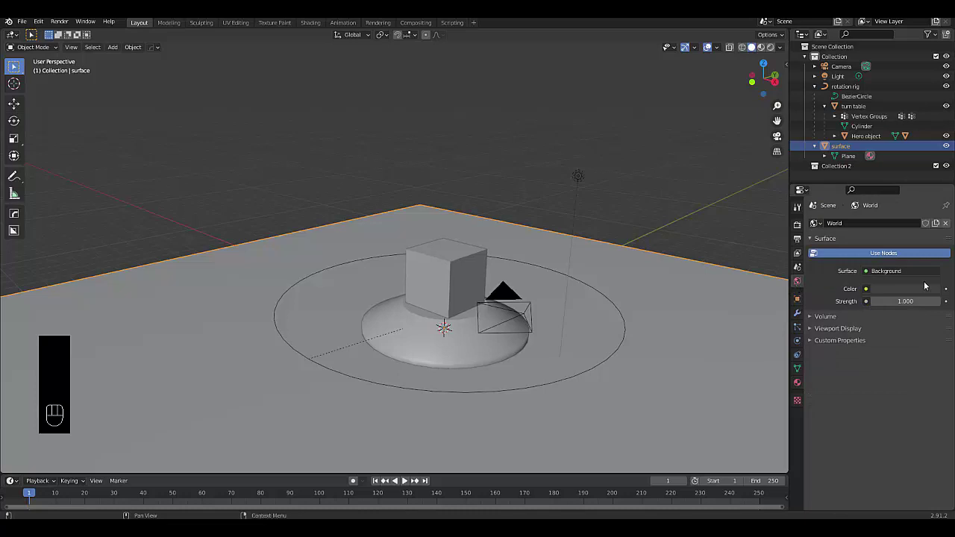
click(866, 291)
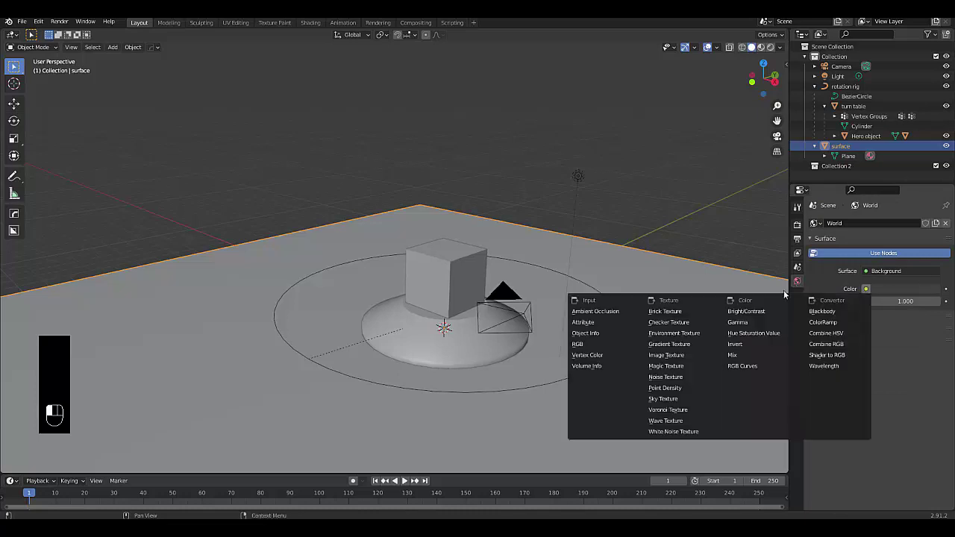
click(686, 334)
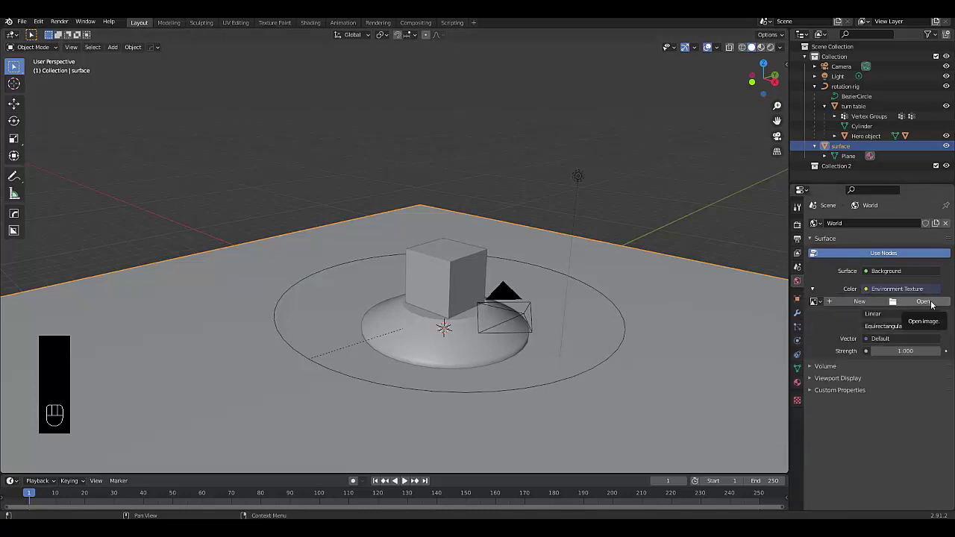
click(929, 302)
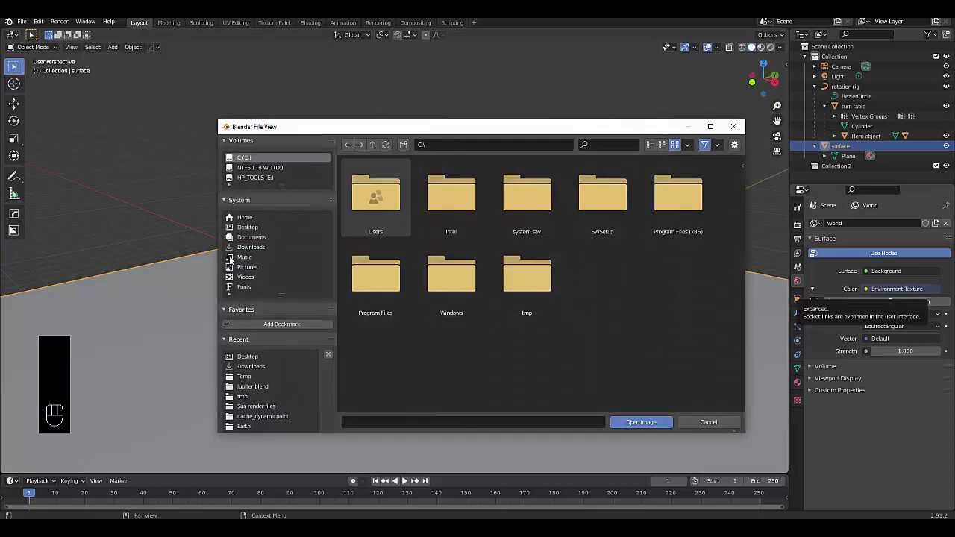
click(254, 238)
click(250, 247)
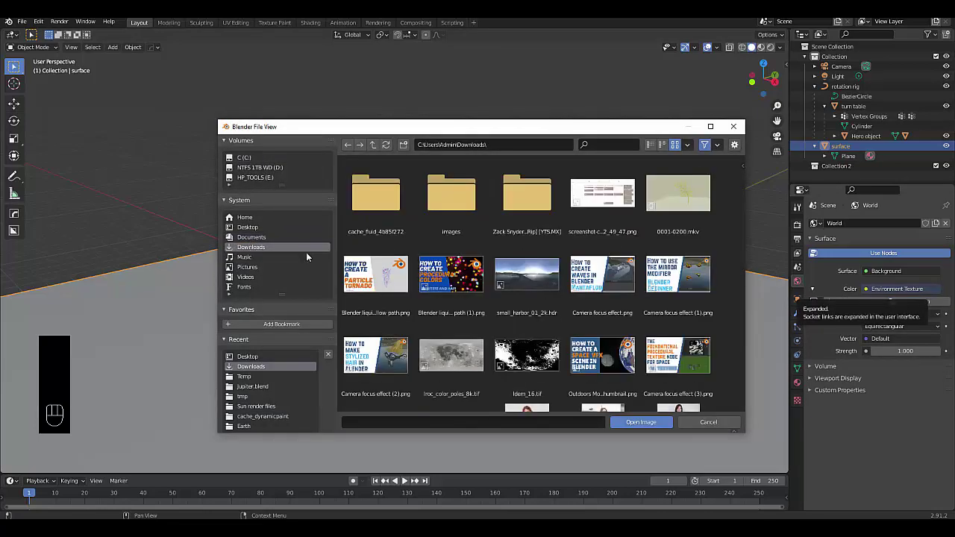
click(545, 270)
click(646, 423)
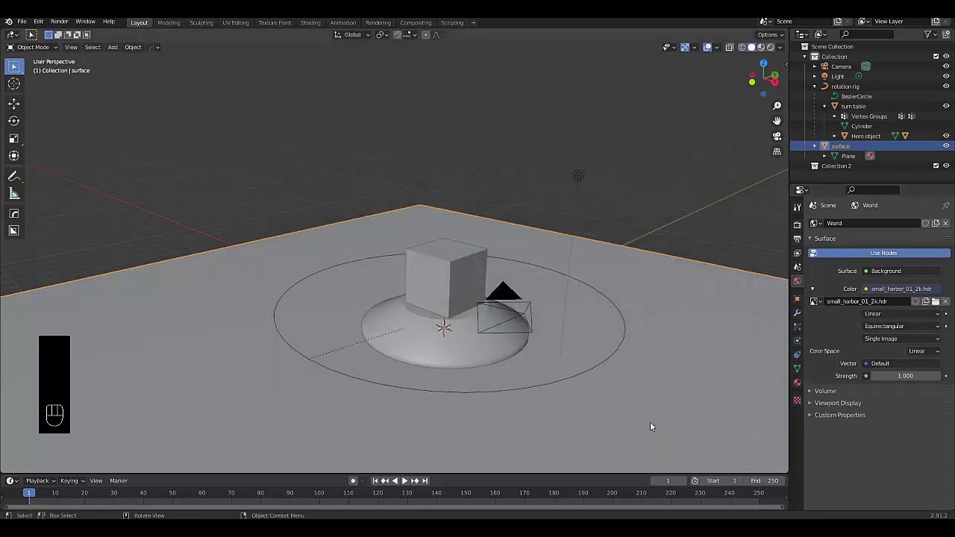
Switch the viewport to rendered shading and look closer at the turn table and cube.
click(771, 47)
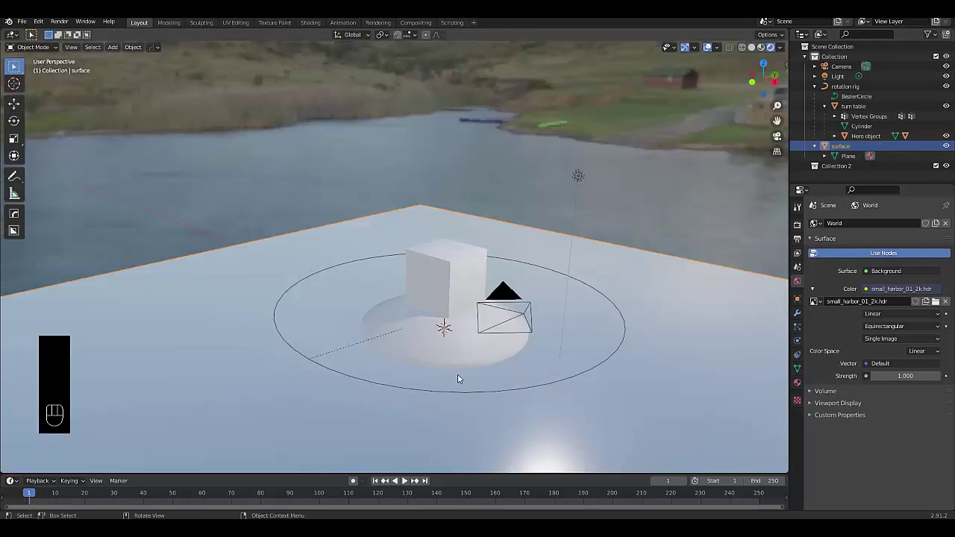
scroll(457, 373, down, 2)
scroll(457, 373, up, 5)
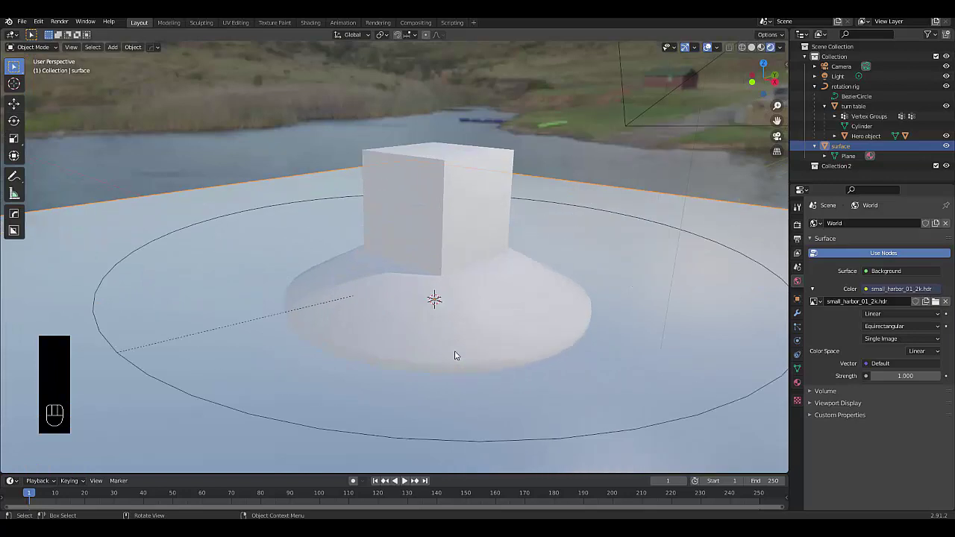
Give the turn table three material slots and create a new material in each of them.
click(494, 348)
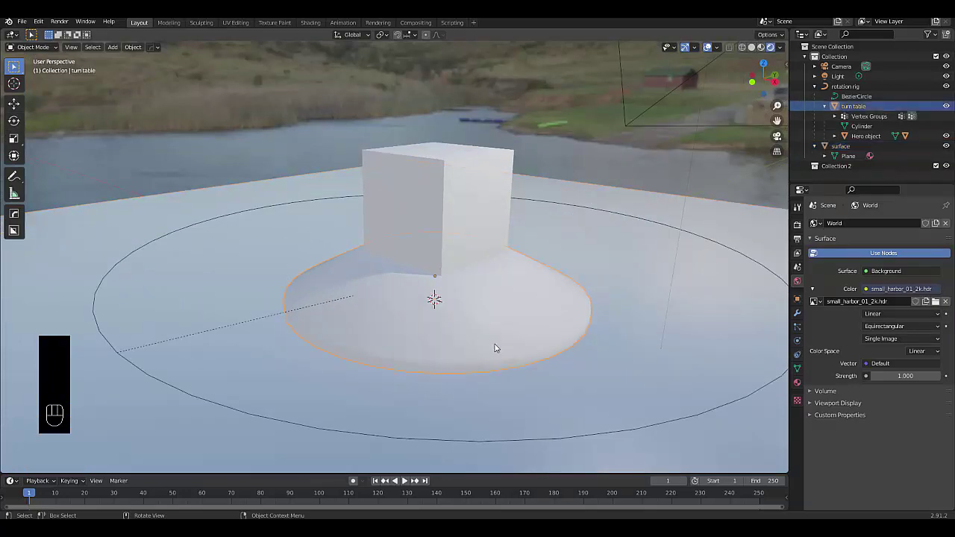
click(798, 383)
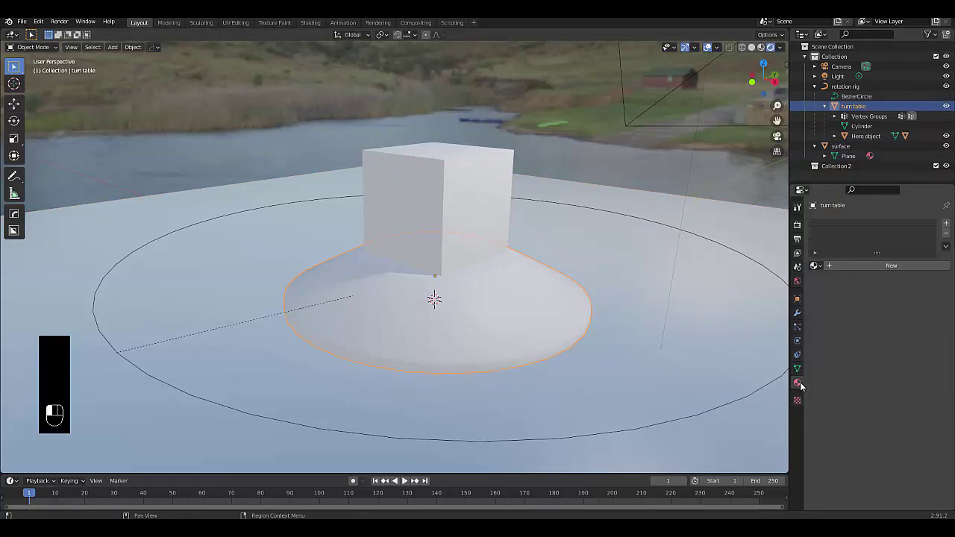
click(846, 266)
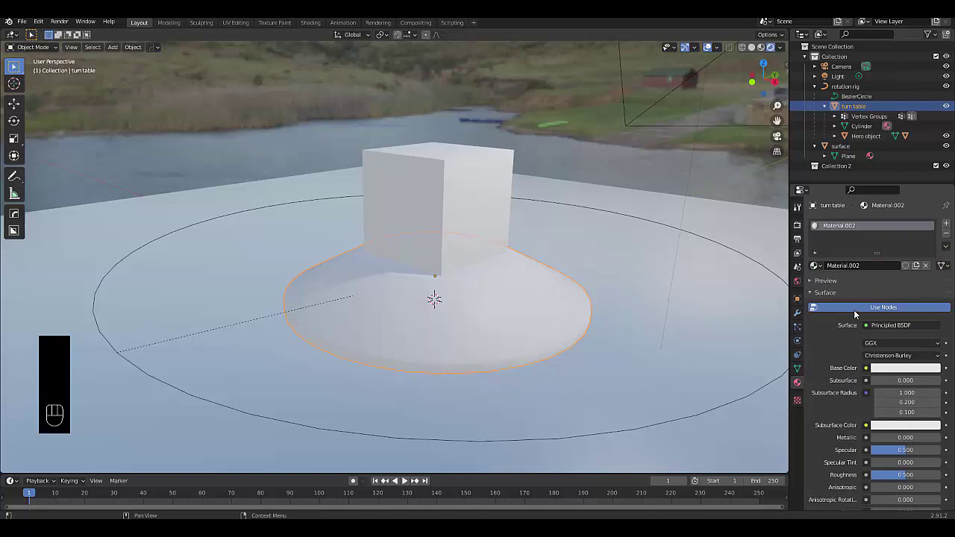
click(947, 223)
click(947, 224)
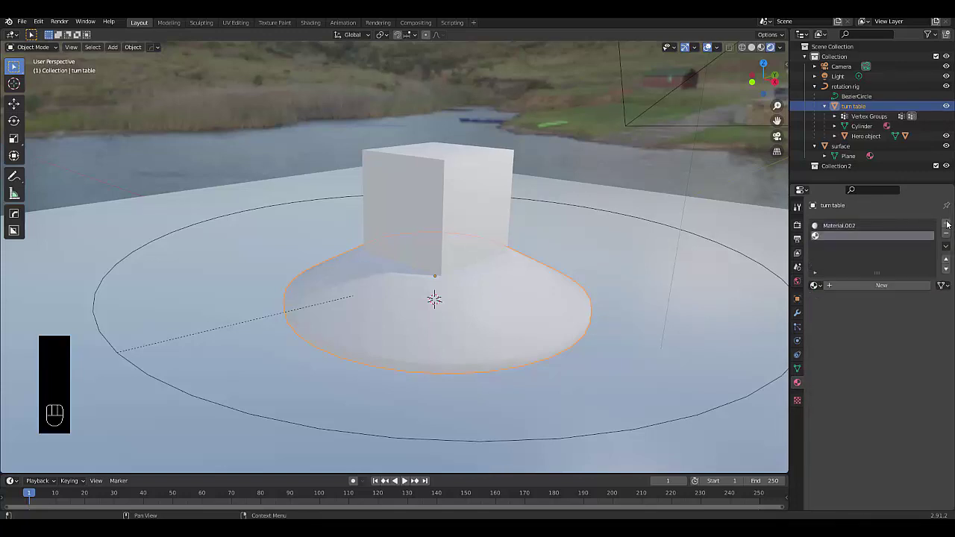
click(842, 235)
click(858, 285)
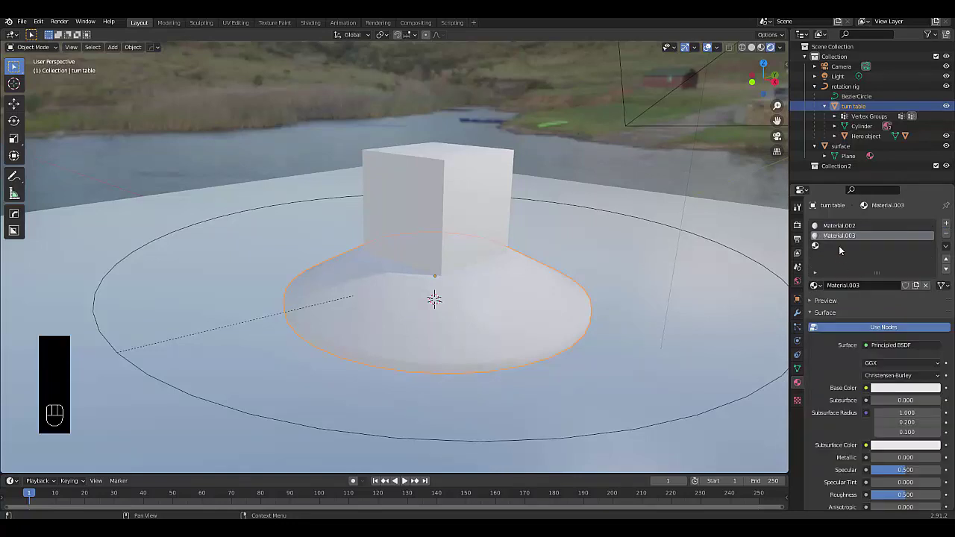
click(839, 246)
click(852, 285)
Change the turn table's first material to an Emission shader with a strength of 10.
click(839, 226)
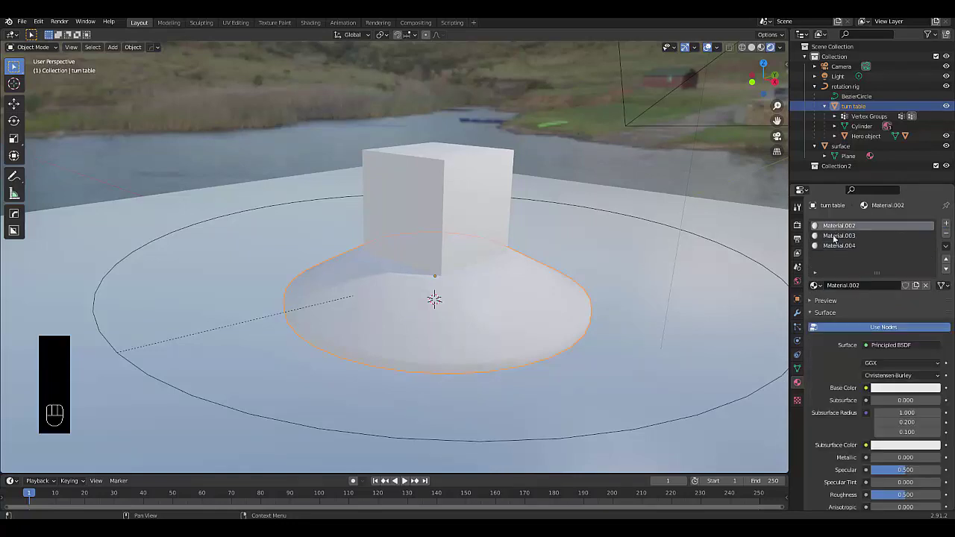
click(879, 346)
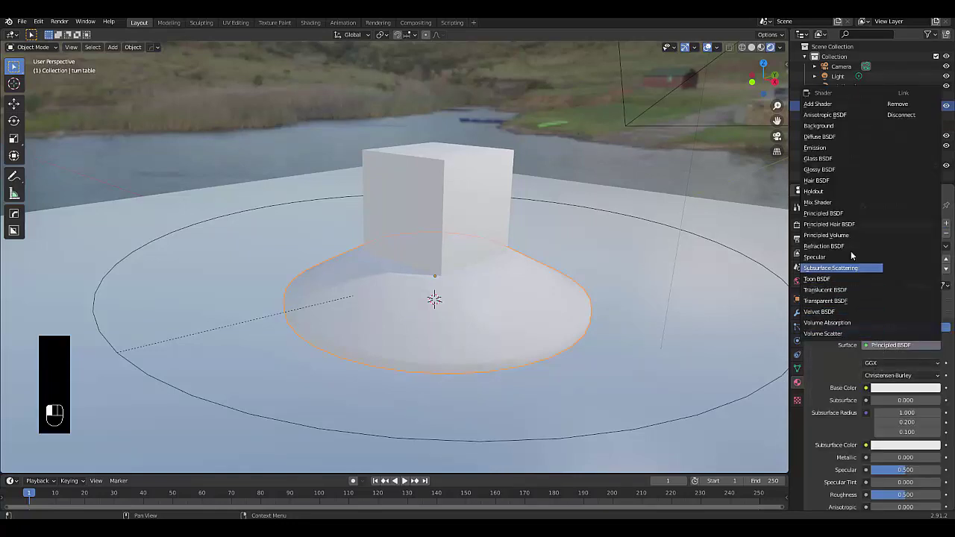
click(829, 149)
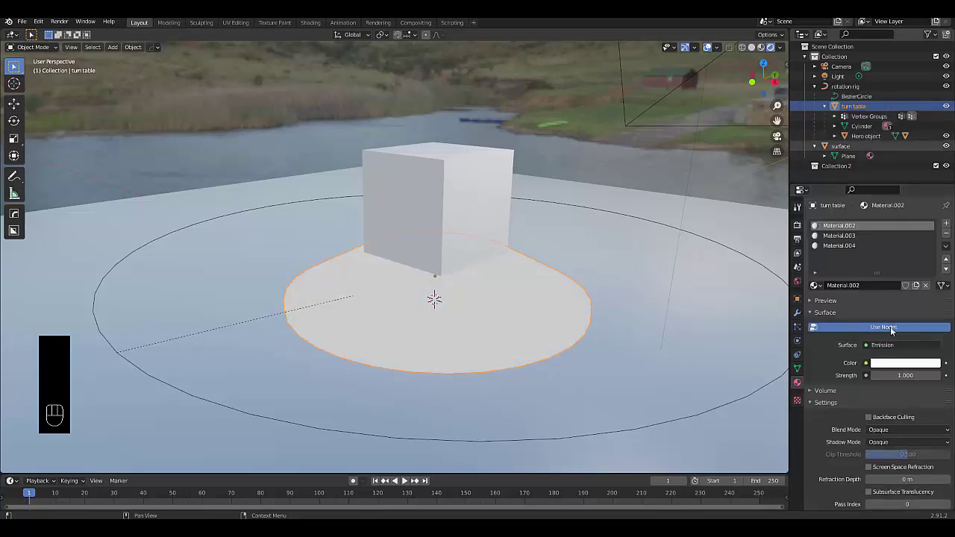
click(903, 376)
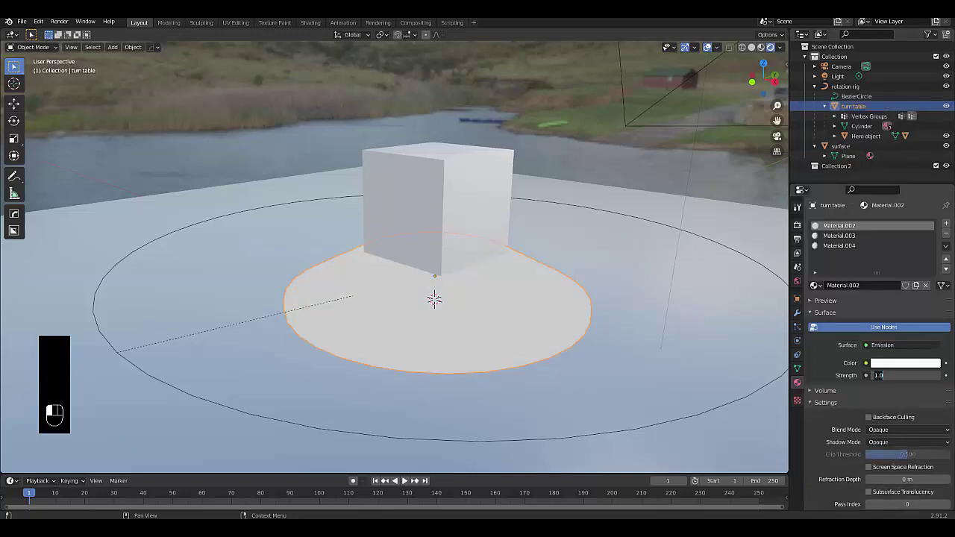
text(10)
key(Return)
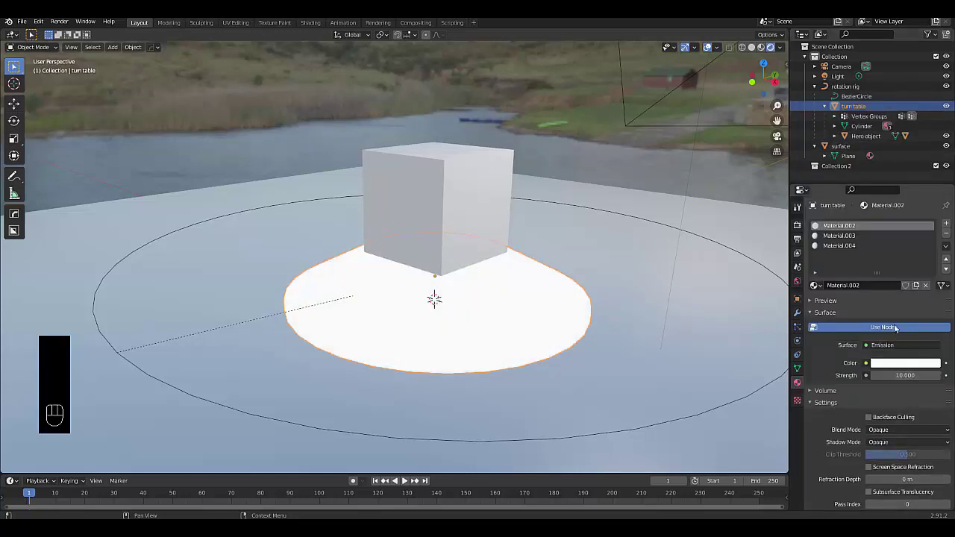
Make the turn table's second material a Glossy BSDF with a near-black colour of value 0.147 and a roughness of 0.25.
click(843, 238)
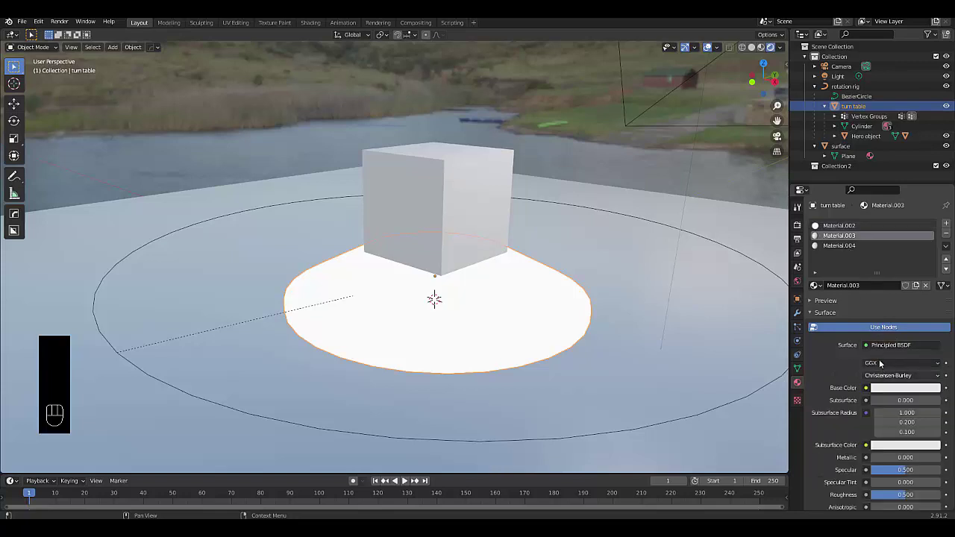
click(899, 387)
click(876, 346)
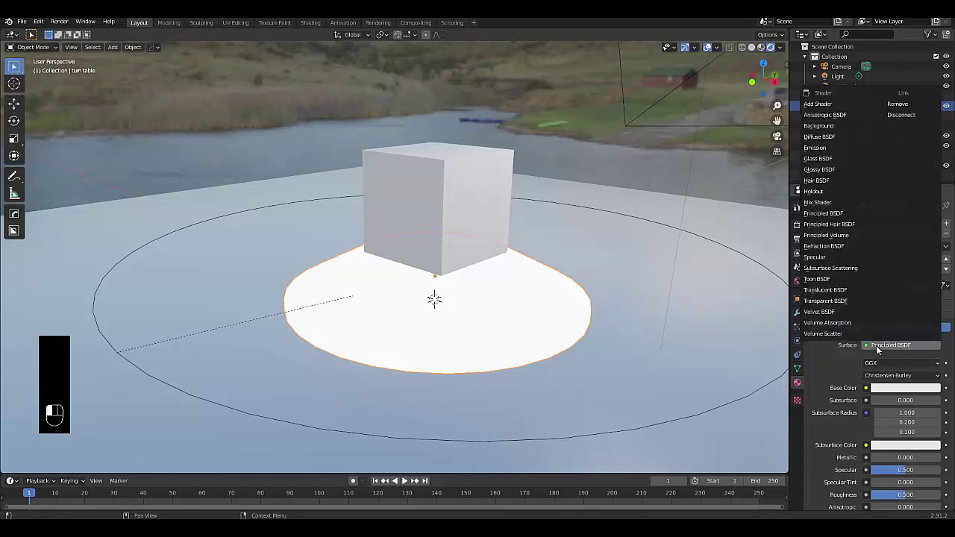
click(837, 170)
click(914, 375)
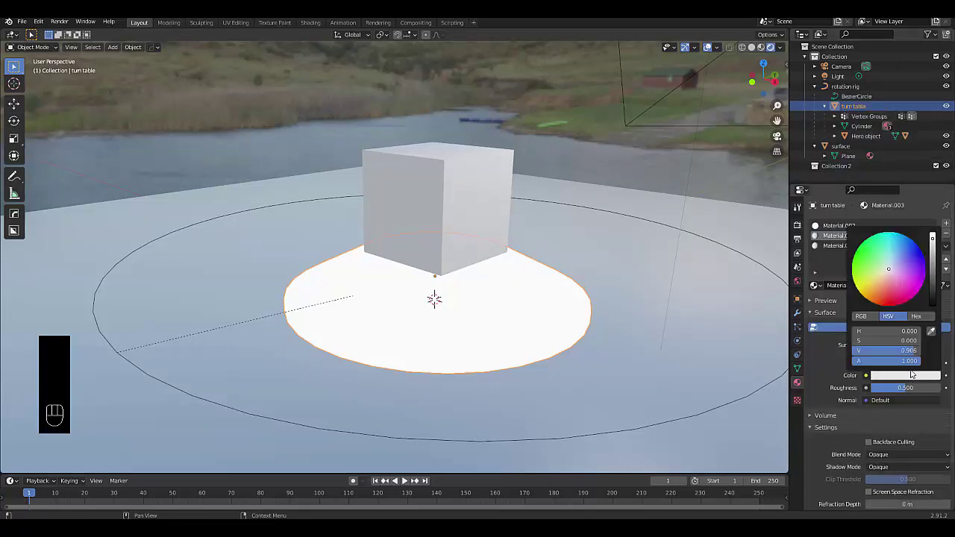
click(933, 295)
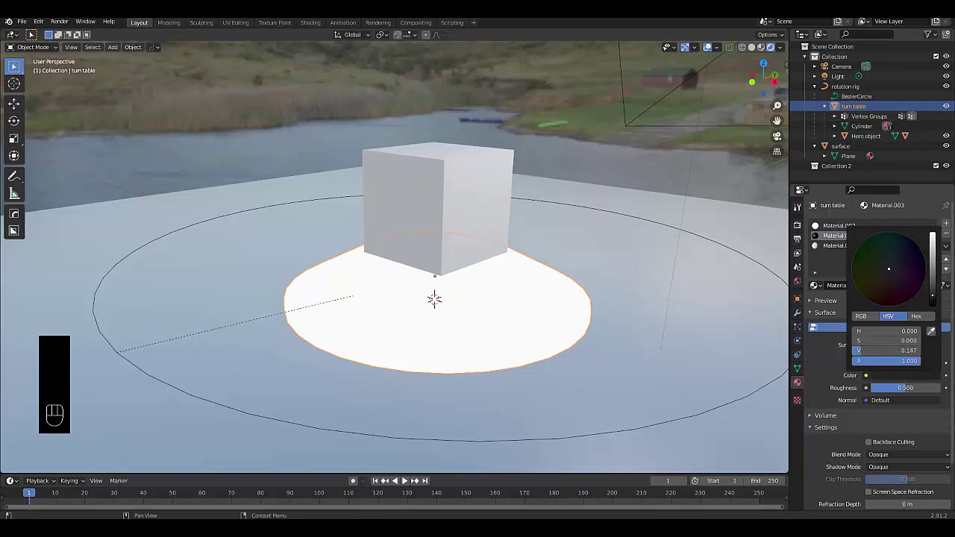
click(904, 387)
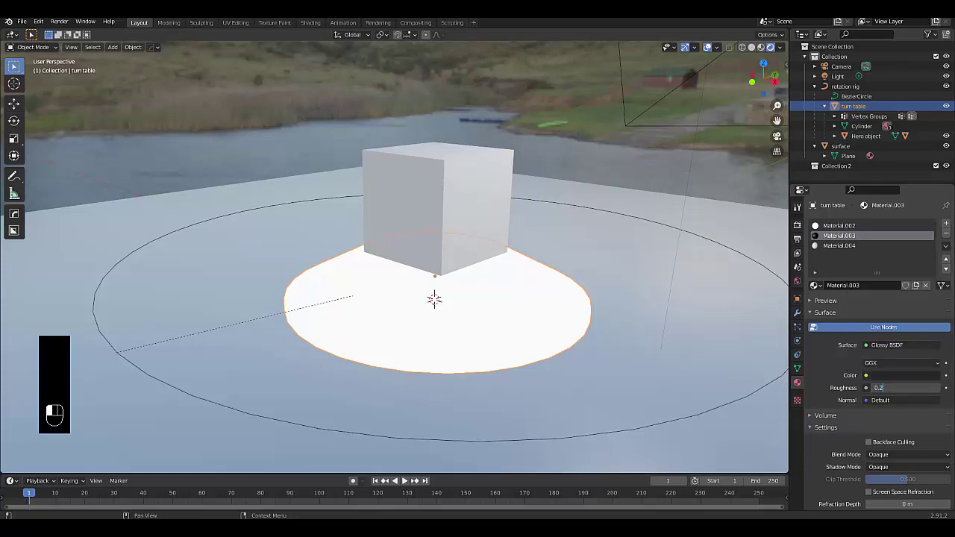
key(Return)
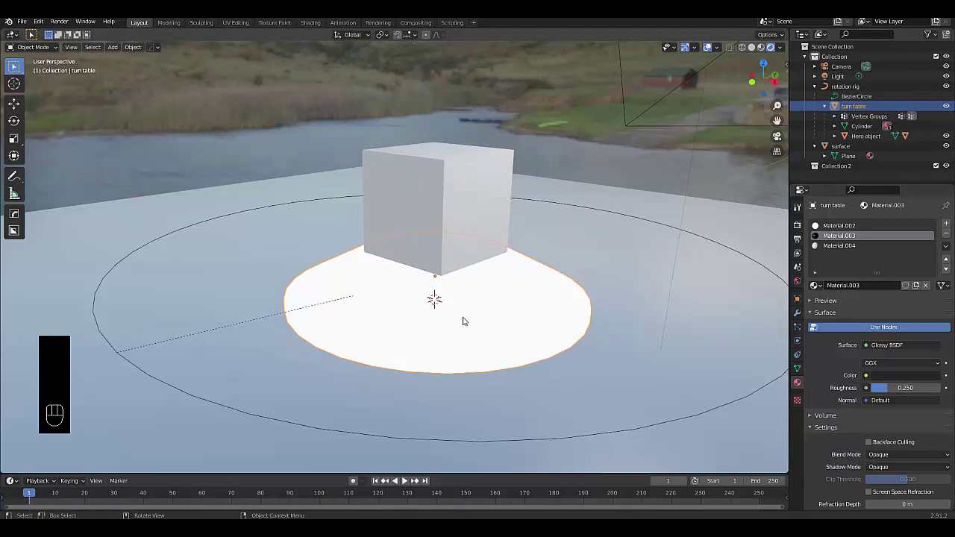
In Edit Mode, select the turn table's Group.001 vertices and assign the dark glossy Material.003 to those faces.
key(Tab)
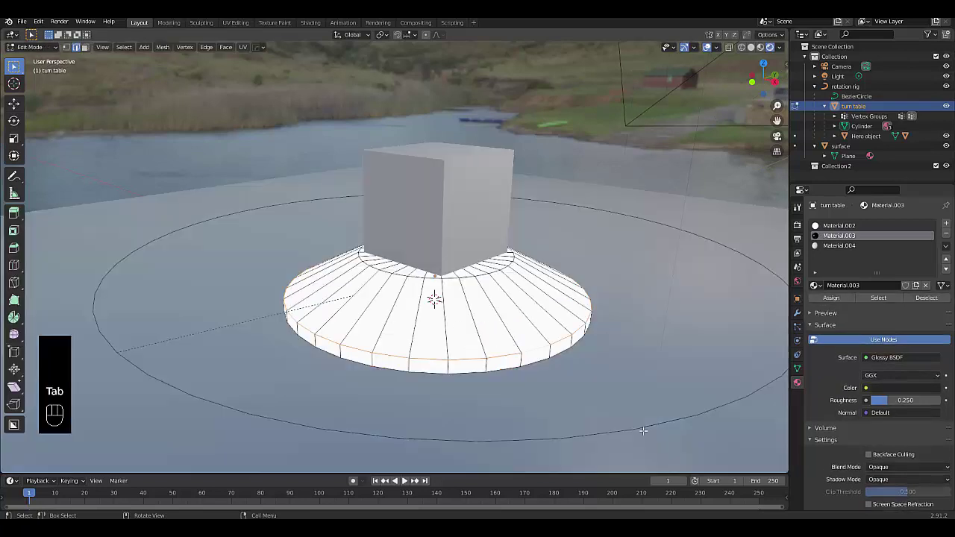
click(797, 369)
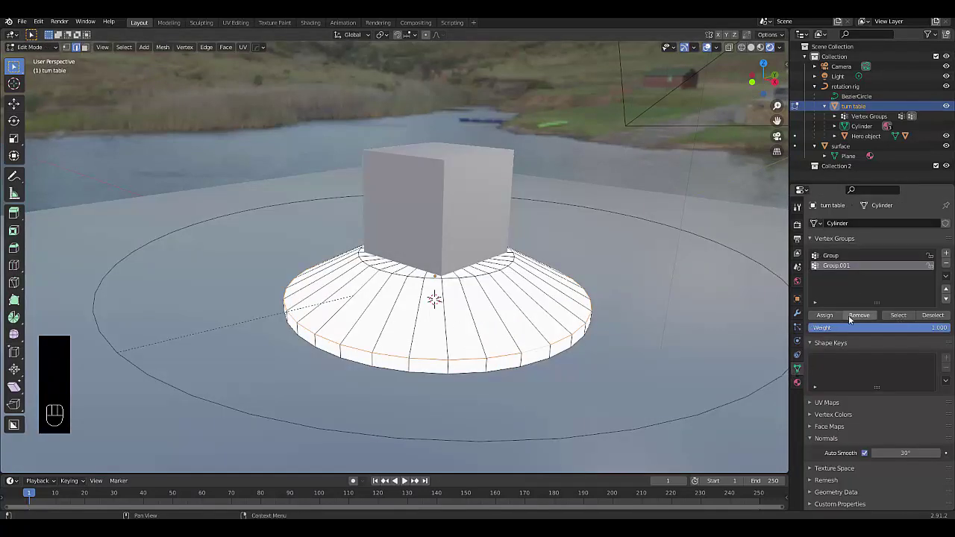
click(831, 257)
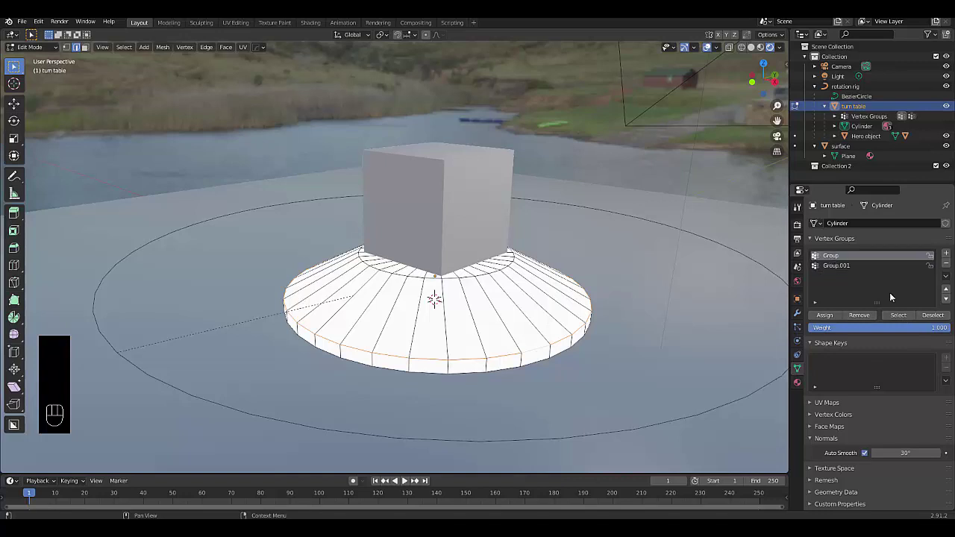
click(844, 266)
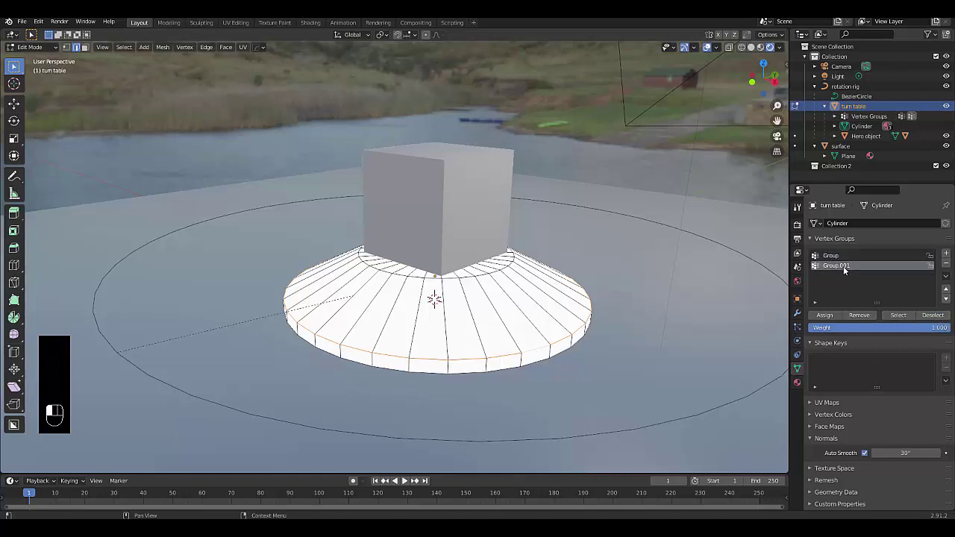
click(898, 315)
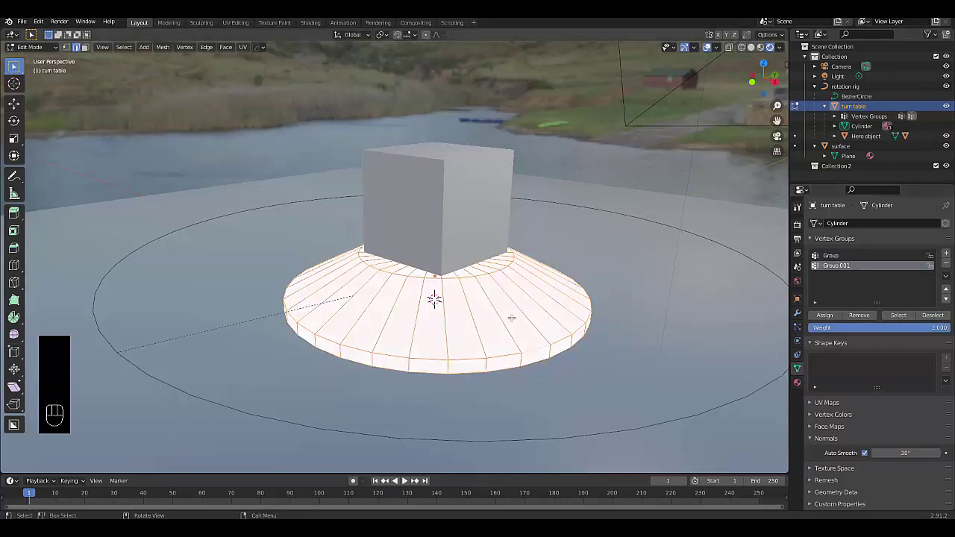
middle_drag(511, 318, 437, 291)
click(796, 382)
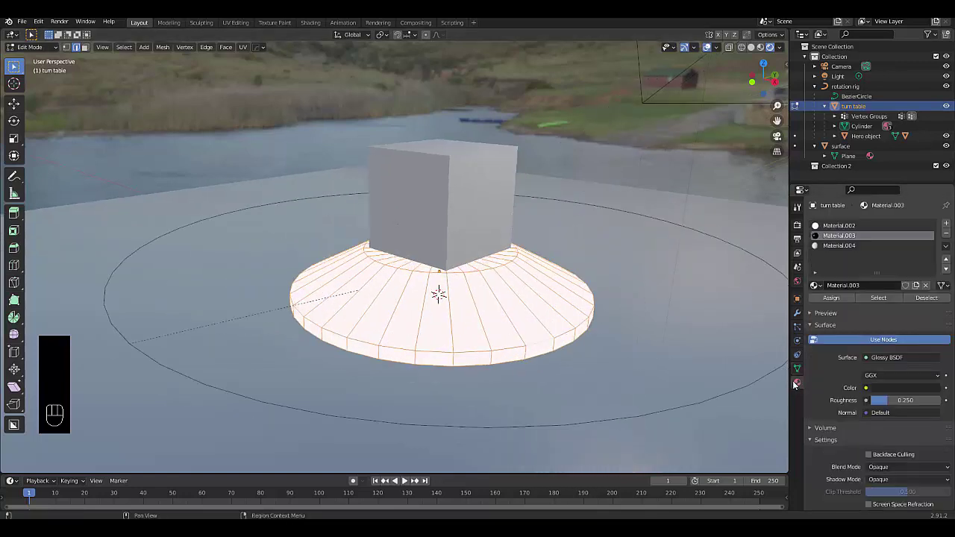
click(832, 298)
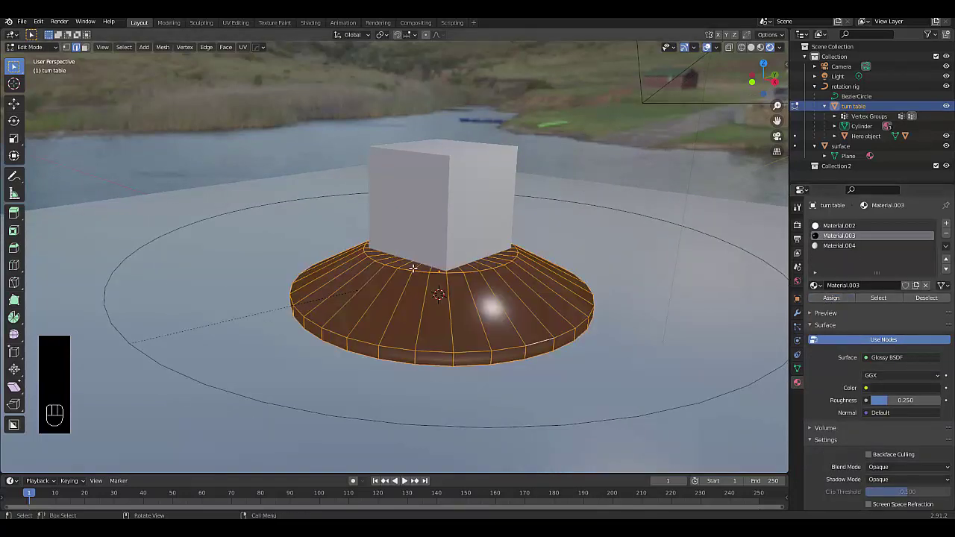
In wireframe shading, select the turn table's inner disc face beneath the monkey and assign the emissive Material.002 to it.
scroll(480, 257, up, 2)
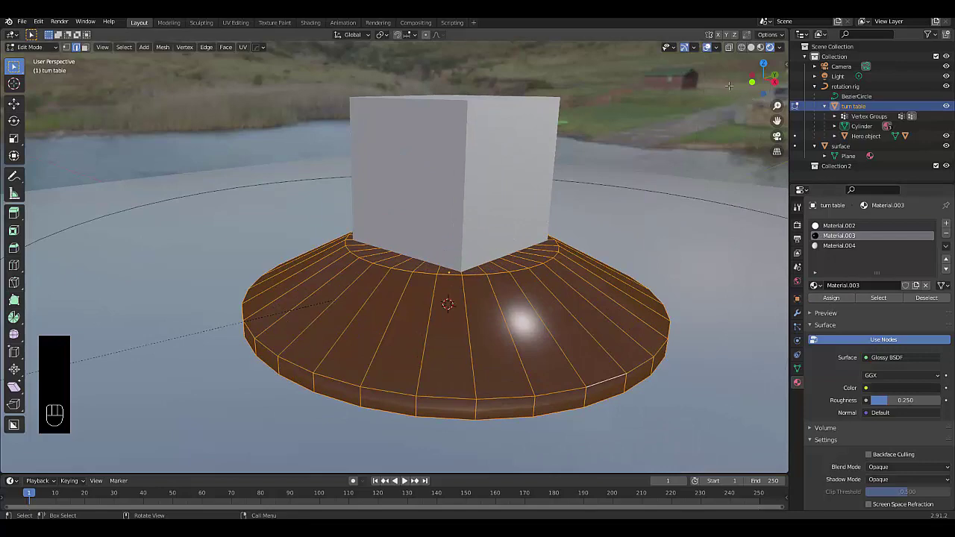
click(740, 47)
scroll(470, 254, up, 2)
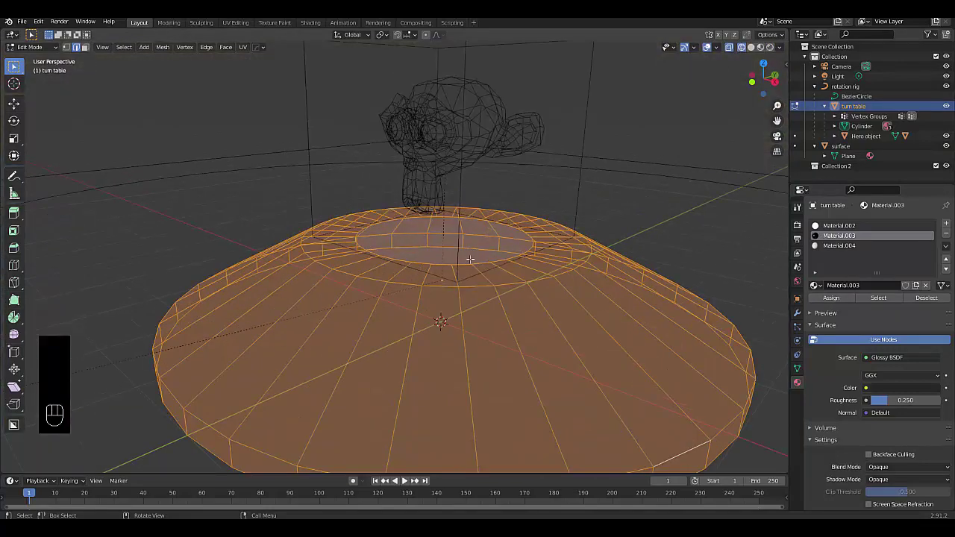
key(3)
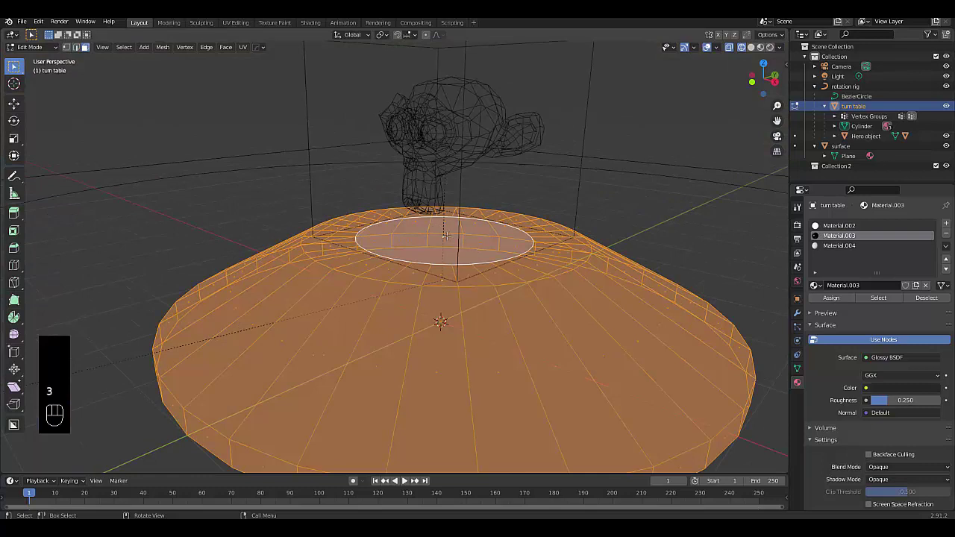
click(445, 238)
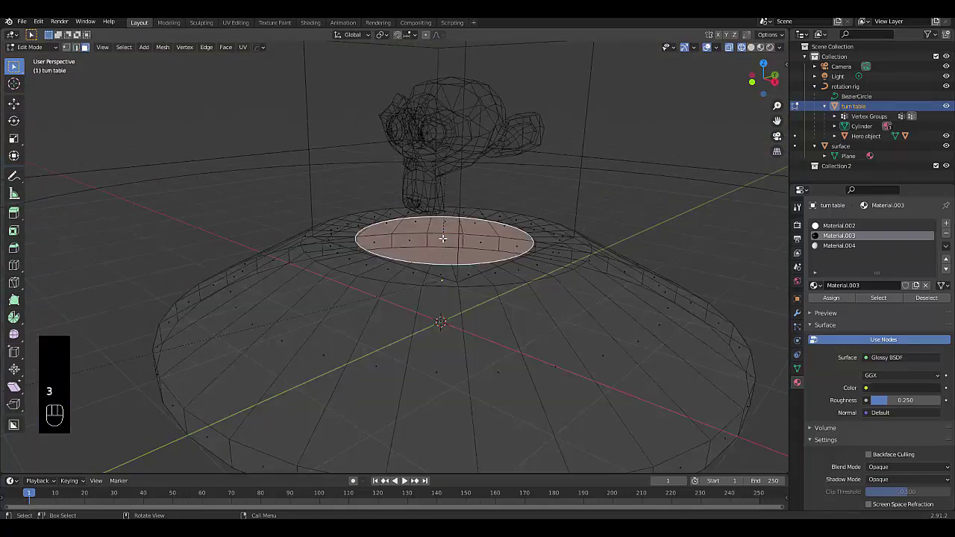
click(825, 226)
click(832, 298)
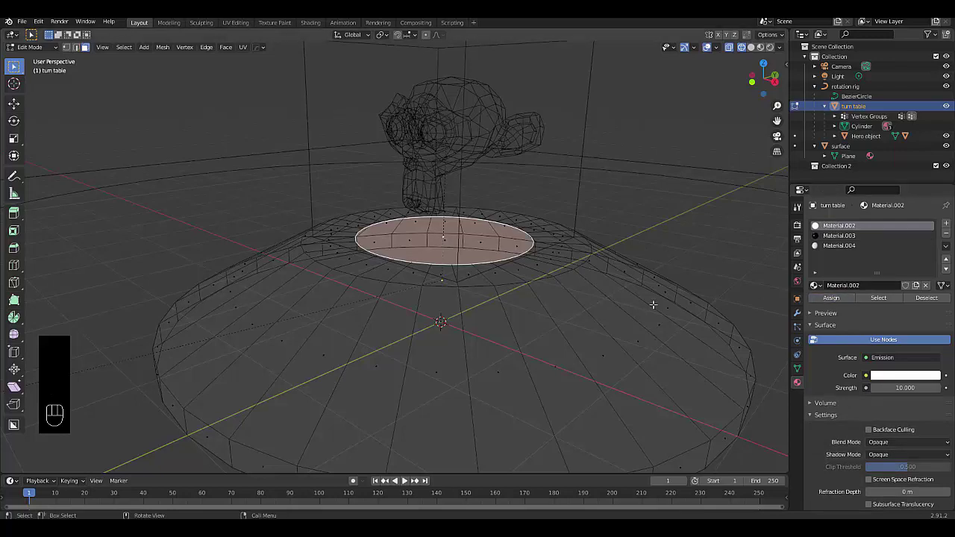
Select the loop of faces around the turn table's outer rim and assign Material.004 to them.
scroll(577, 278, down, 3)
click(561, 340)
scroll(555, 342, up, 2)
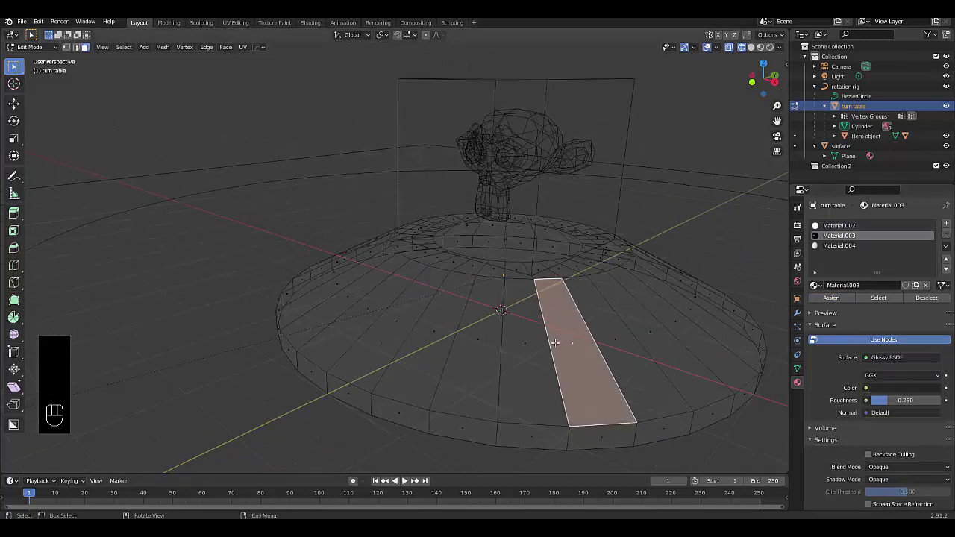
alt+click(497, 440)
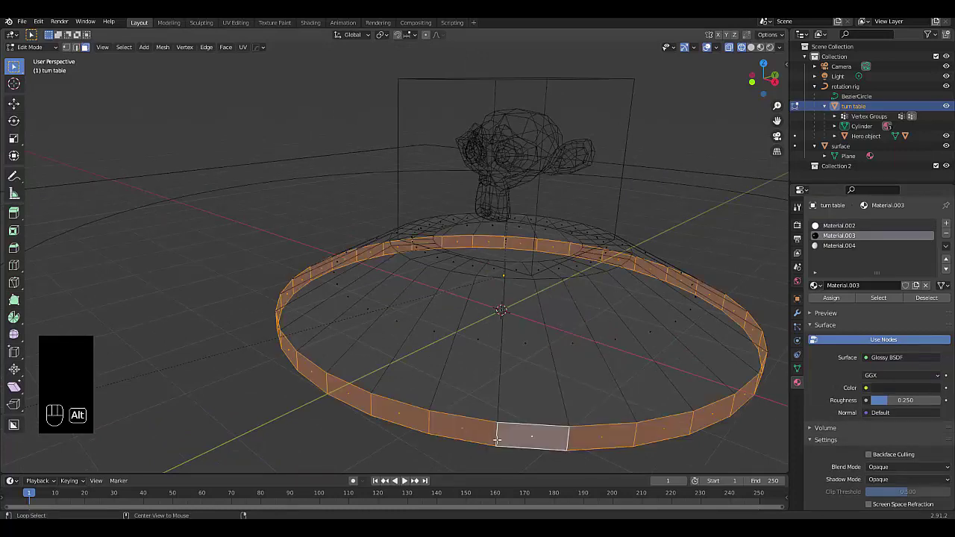
click(838, 246)
click(831, 298)
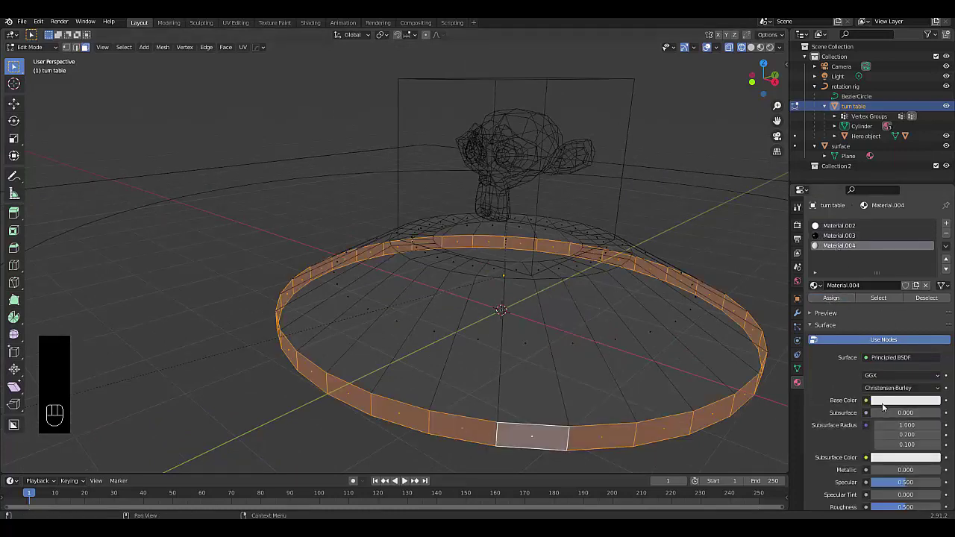
Set Material.004's base colour to orange (H 0.109, S 1.000, V 0.906) and return to Object Mode with rendered shading.
click(881, 402)
drag(888, 304, 863, 320)
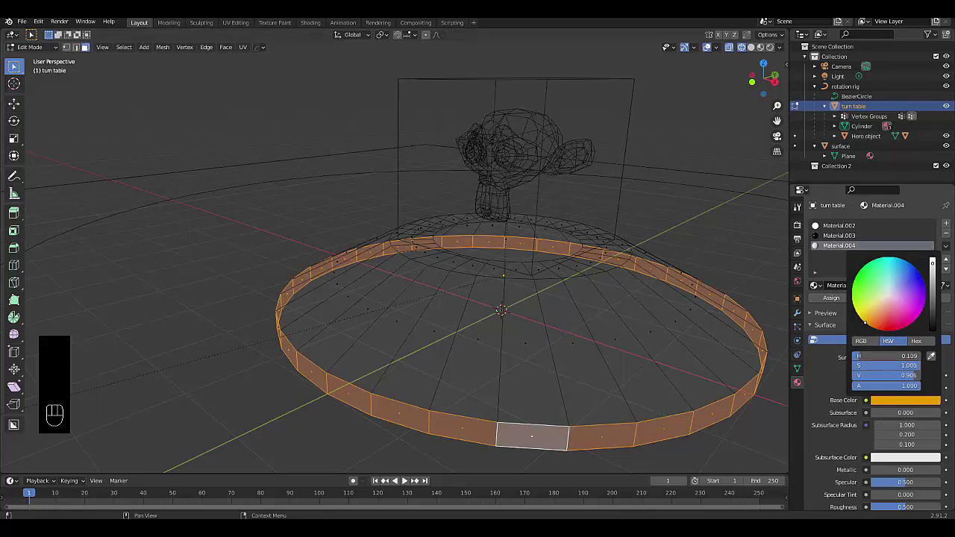
key(Tab)
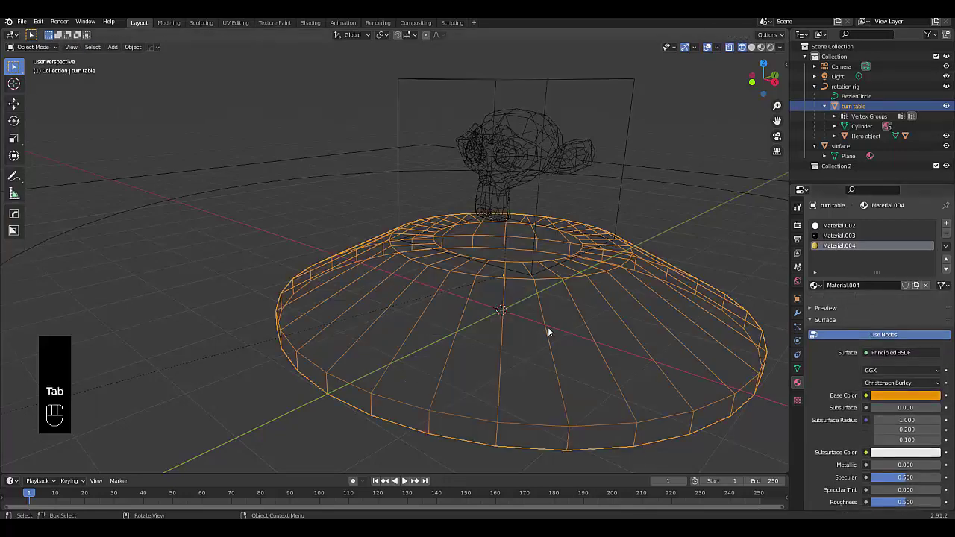
click(770, 51)
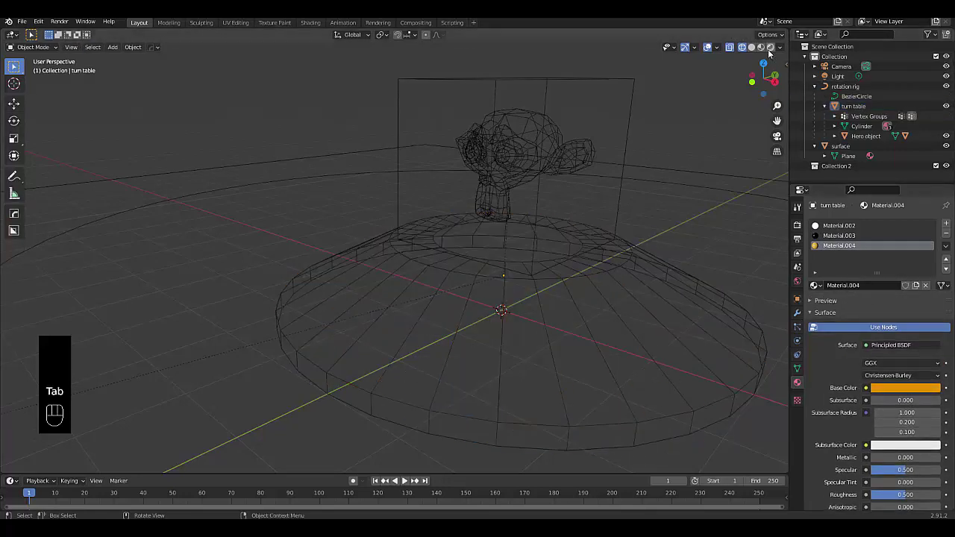
click(770, 47)
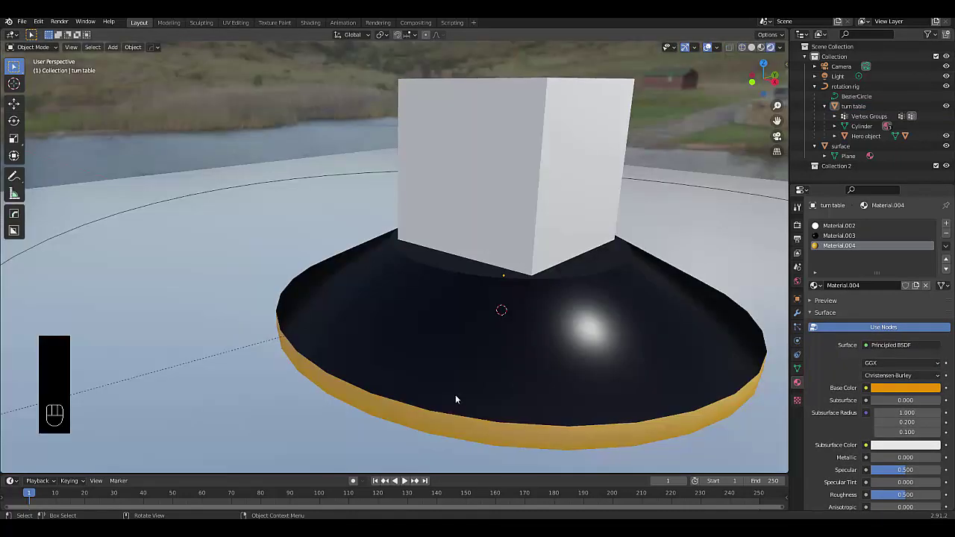
mouse_move(455, 394)
middle_down()
mouse_move(527, 417)
mouse_move(492, 377)
middle_up()
scroll(528, 416, down, 5)
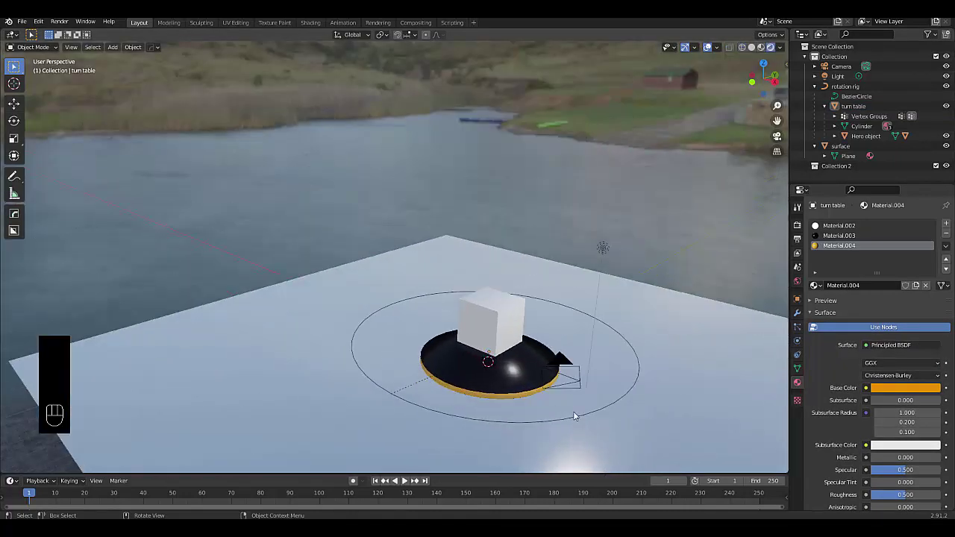
scroll(466, 343, up, 3)
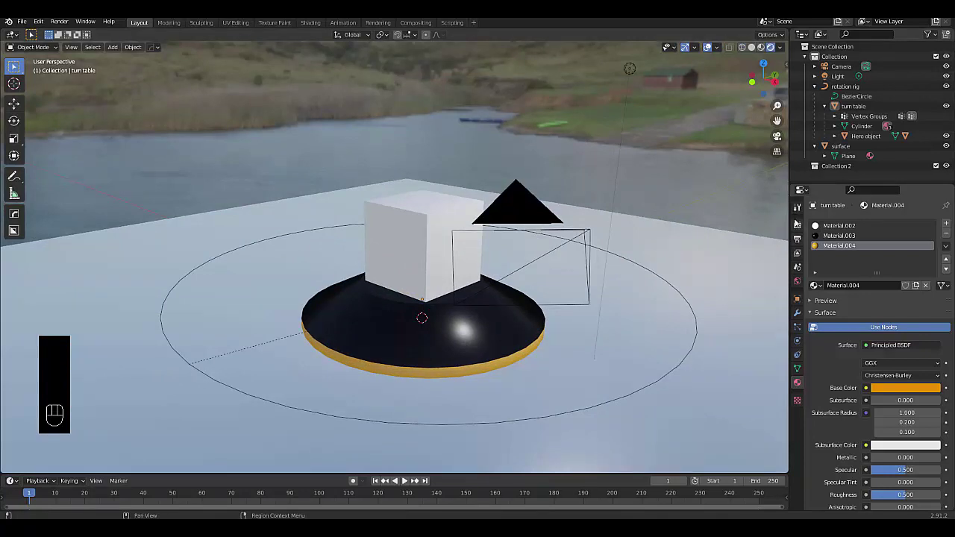
Enable Ambient Occlusion, Bloom and Screen Space Reflections with Refraction for the Eevee render.
click(797, 224)
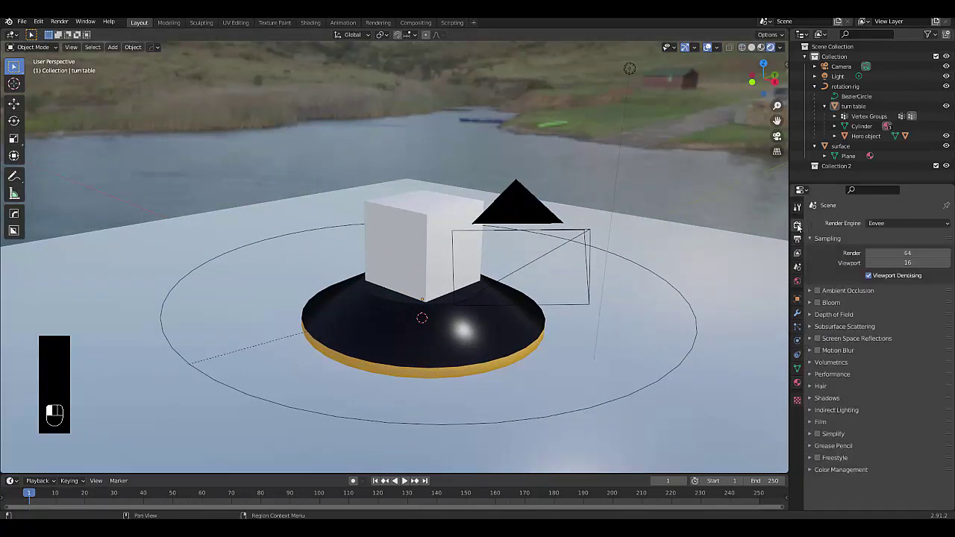
click(818, 291)
click(818, 302)
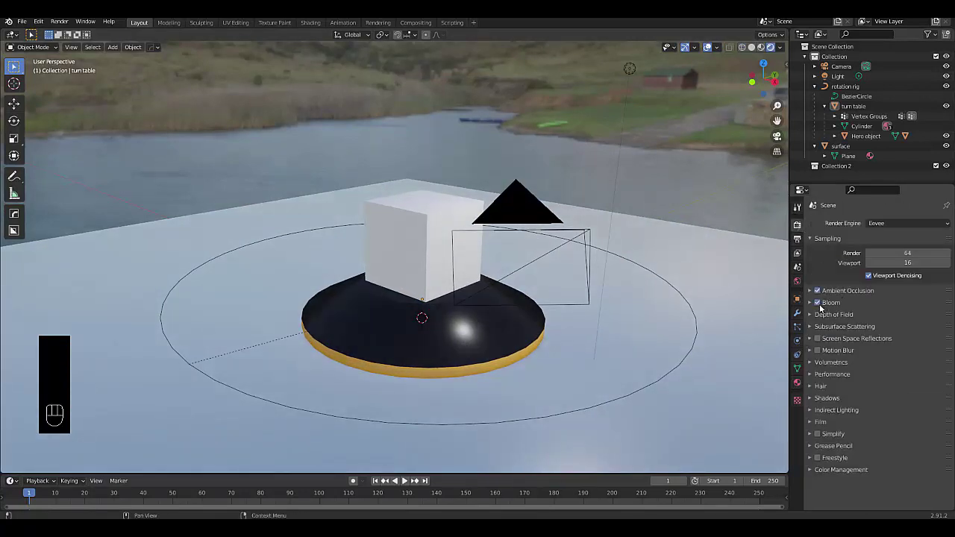
click(818, 340)
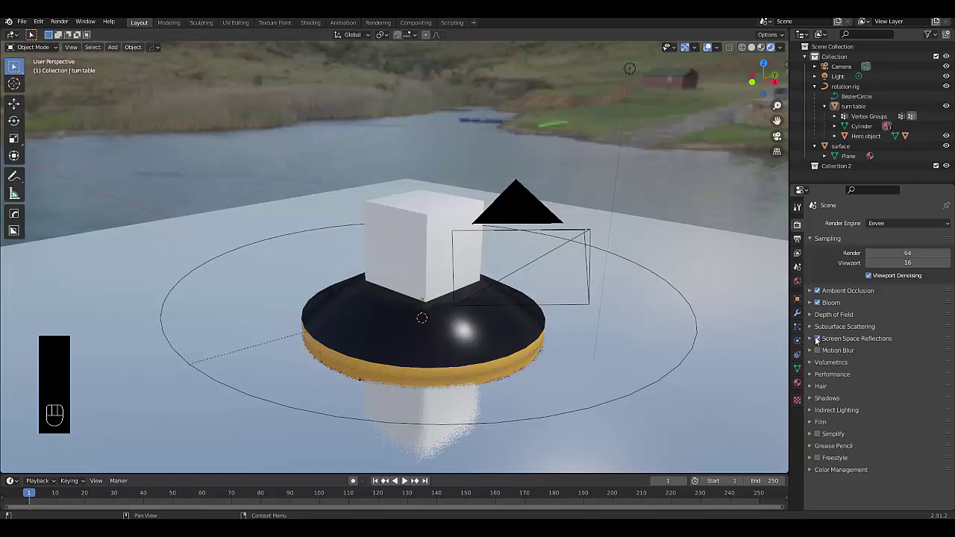
click(810, 339)
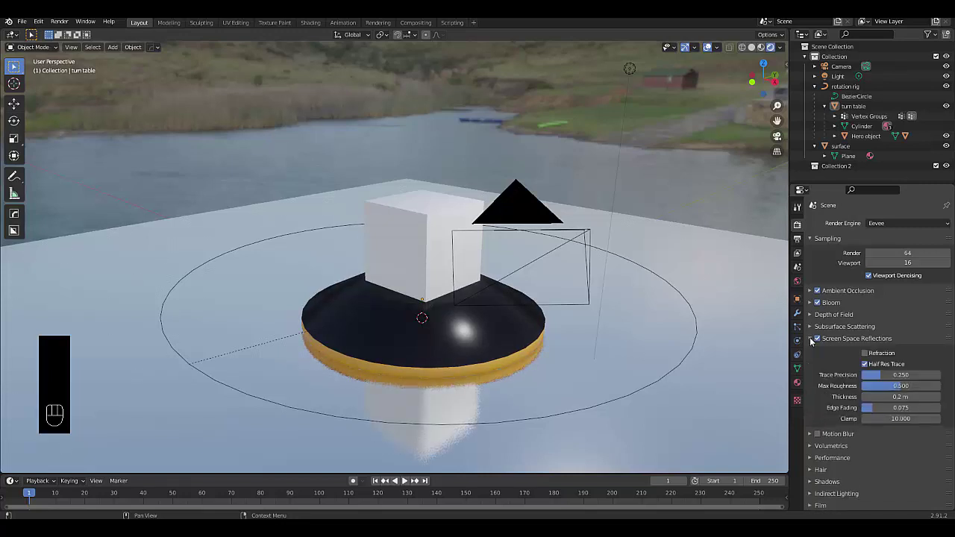
click(864, 354)
Make the Hero object cube's material glassy with transmission 1, transmission roughness 1, roughness 0 and specular 0.2.
click(458, 207)
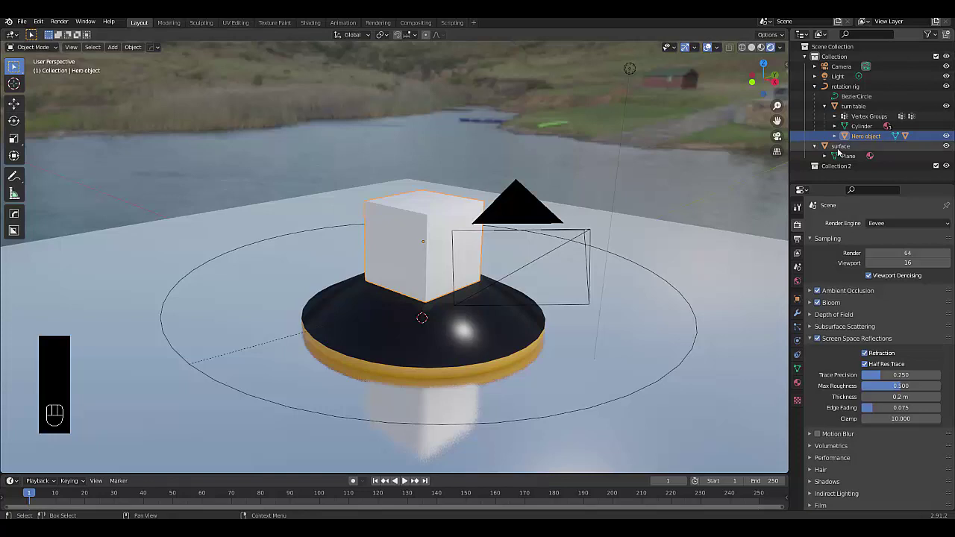
click(797, 382)
scroll(880, 357, down, 6)
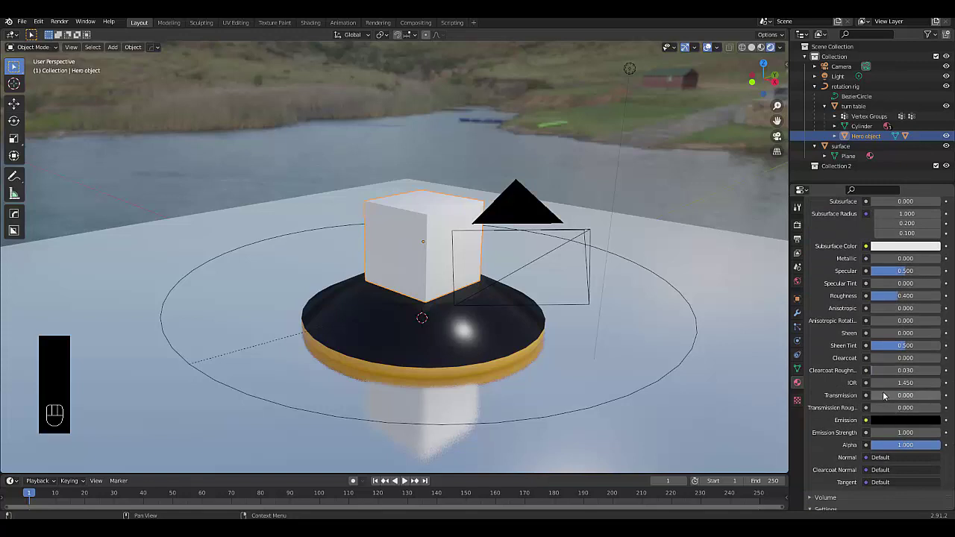
drag(884, 396, 941, 399)
drag(878, 410, 941, 410)
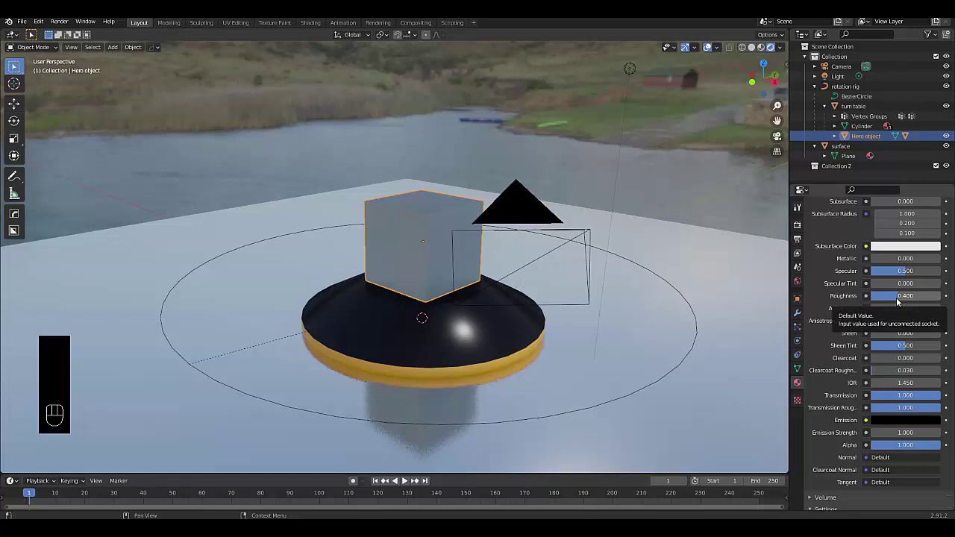
drag(897, 300, 872, 301)
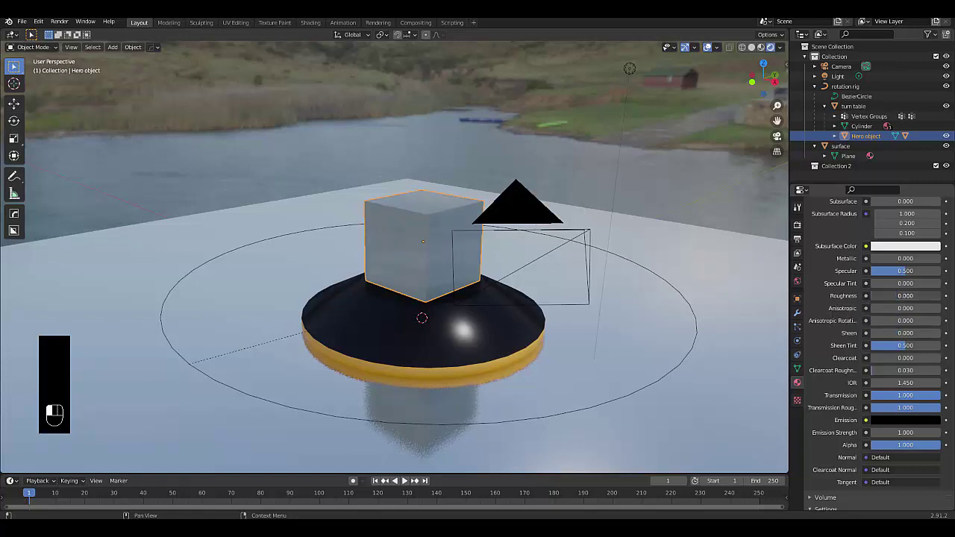
scroll(882, 293, up, 2)
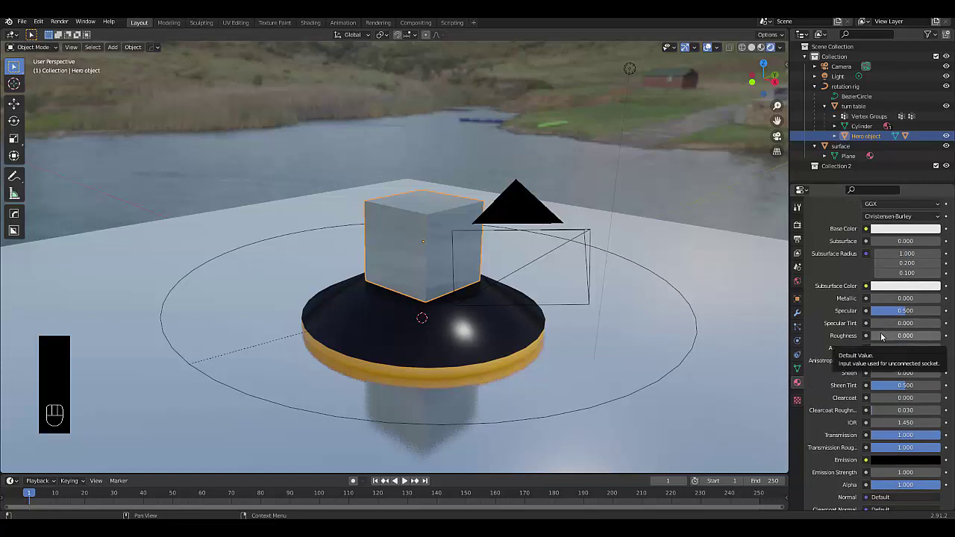
click(884, 310)
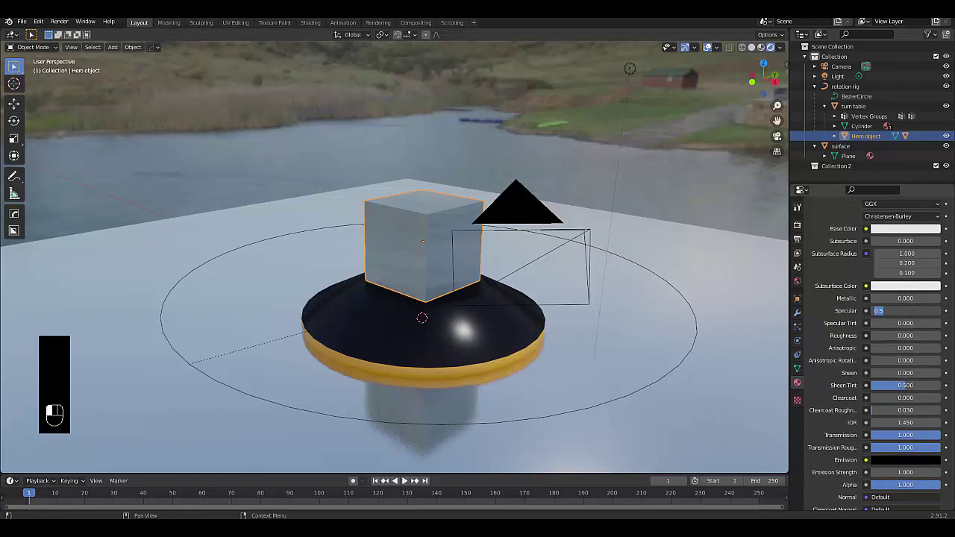
key(Return)
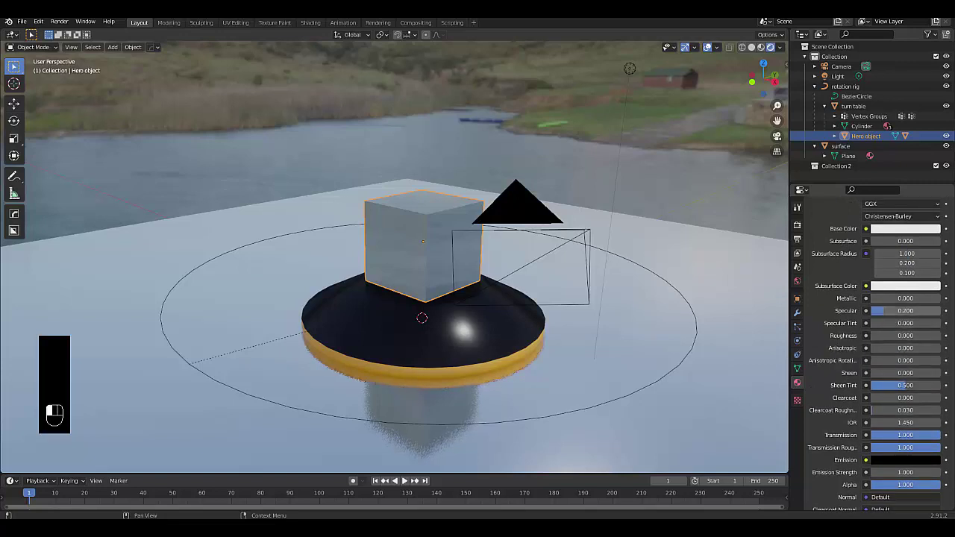
Enable Screen Space Refraction in the settings of the Hero object cube's material.
scroll(904, 405, down, 5)
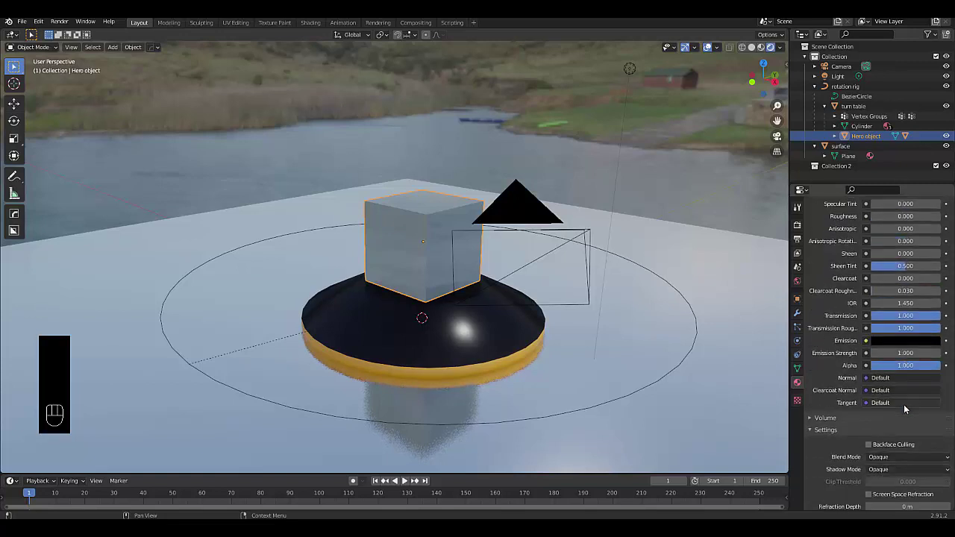
scroll(904, 404, up, 4)
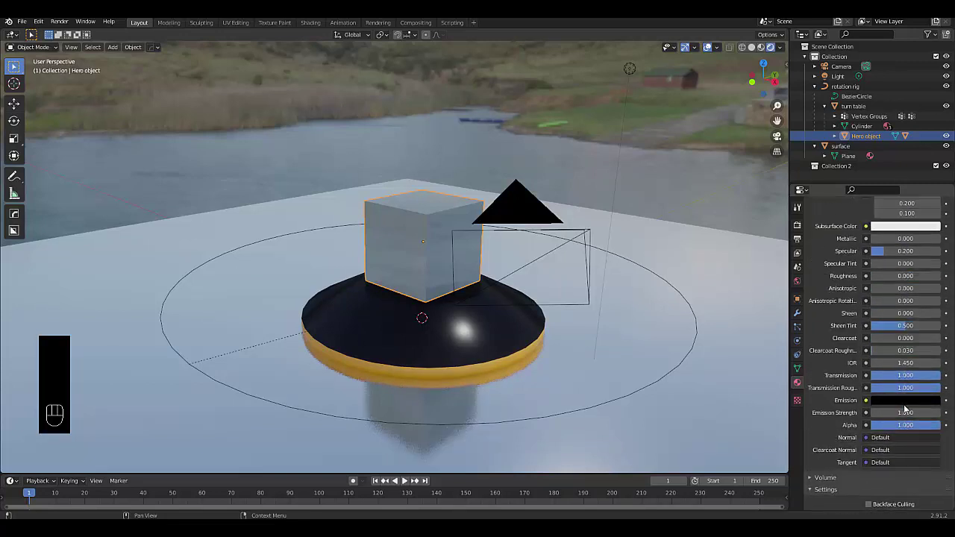
scroll(903, 404, up, 7)
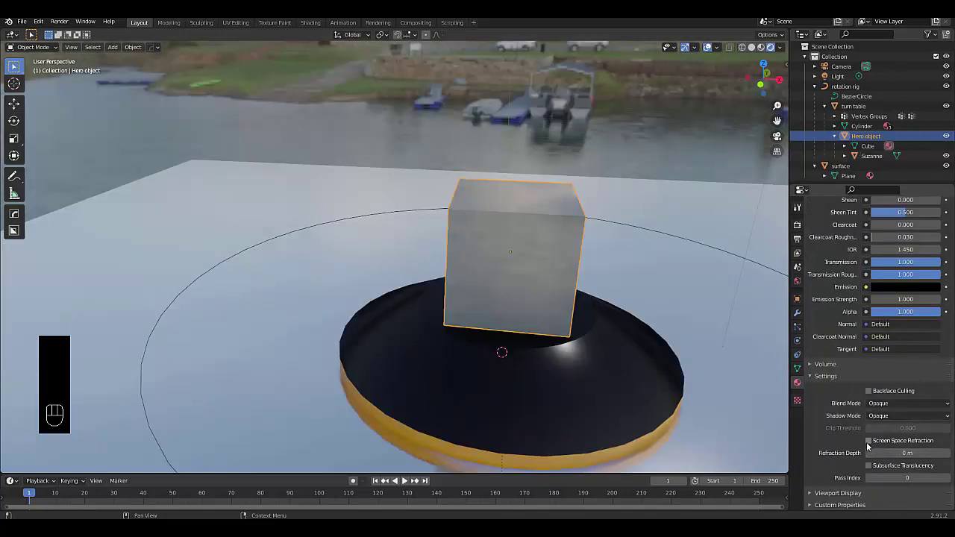
click(868, 441)
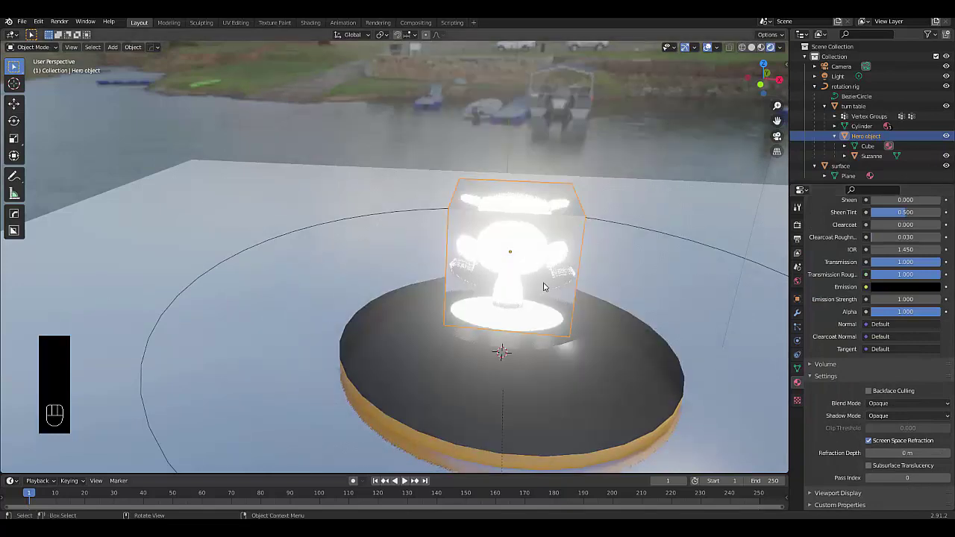
middle_drag(544, 286, 511, 300)
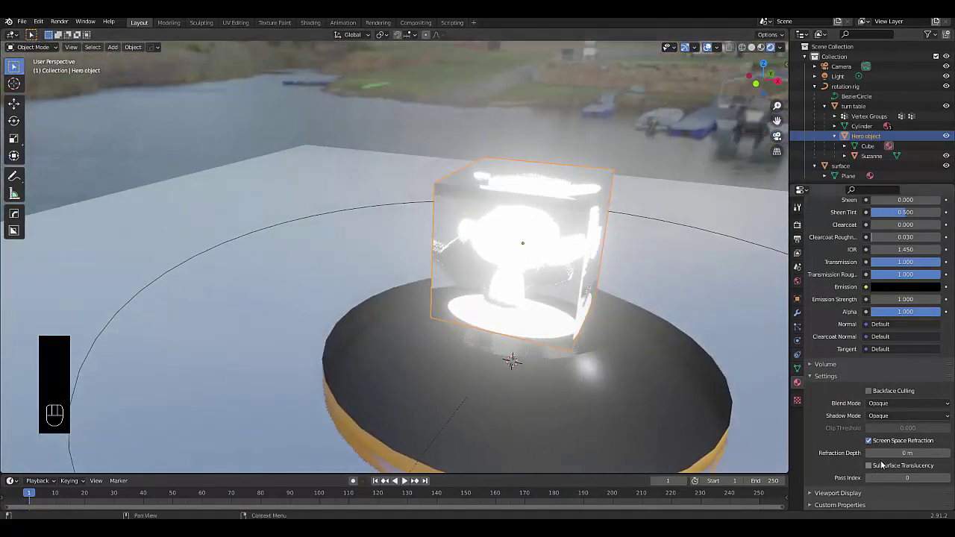
mouse_move(896, 454)
mouse_down()
mouse_move(937, 453)
mouse_move(895, 454)
mouse_up()
scroll(520, 278, down, 4)
scroll(520, 278, up, 3)
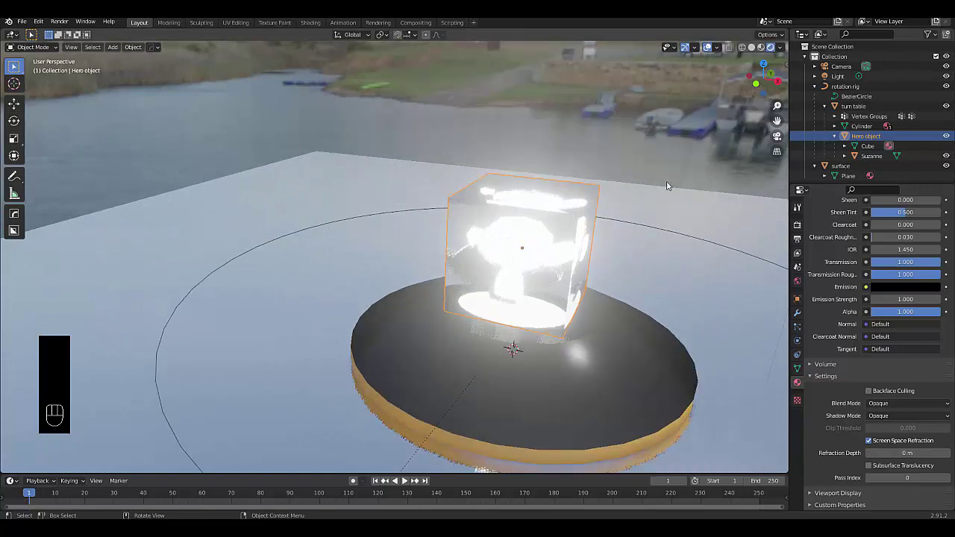
Shade the Suzanne monkey smooth and give it a Subdivision Surface modifier with a viewport level of 2.
click(879, 156)
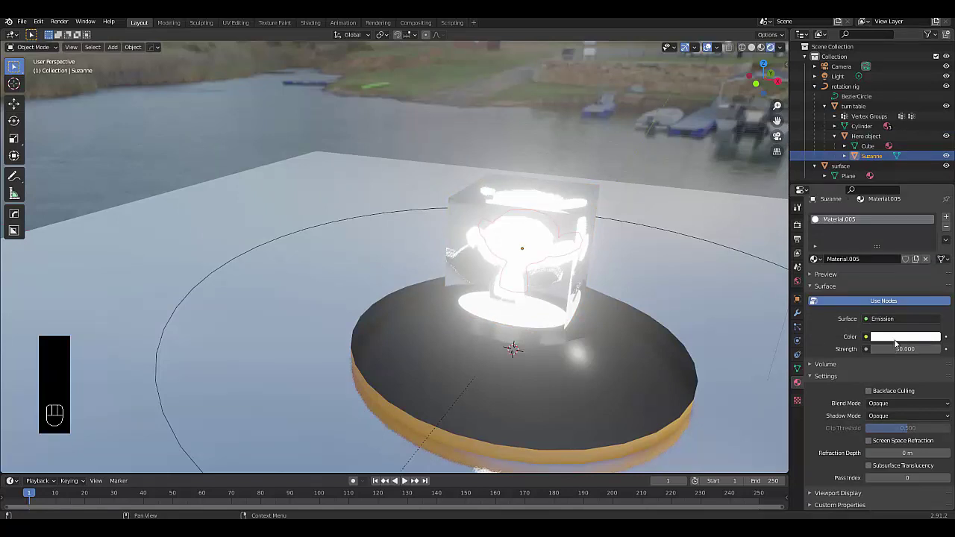
scroll(488, 325, down, 4)
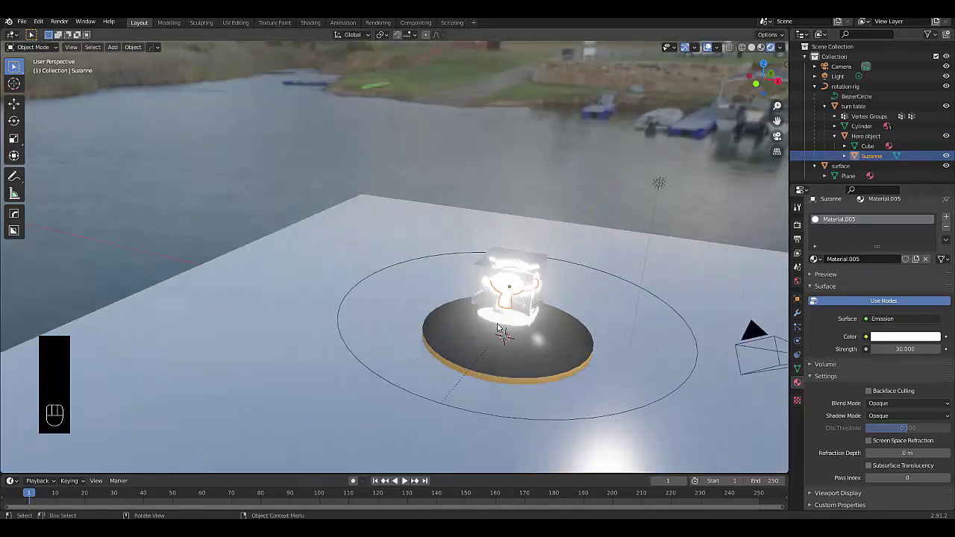
scroll(492, 327, up, 5)
right_click(571, 282)
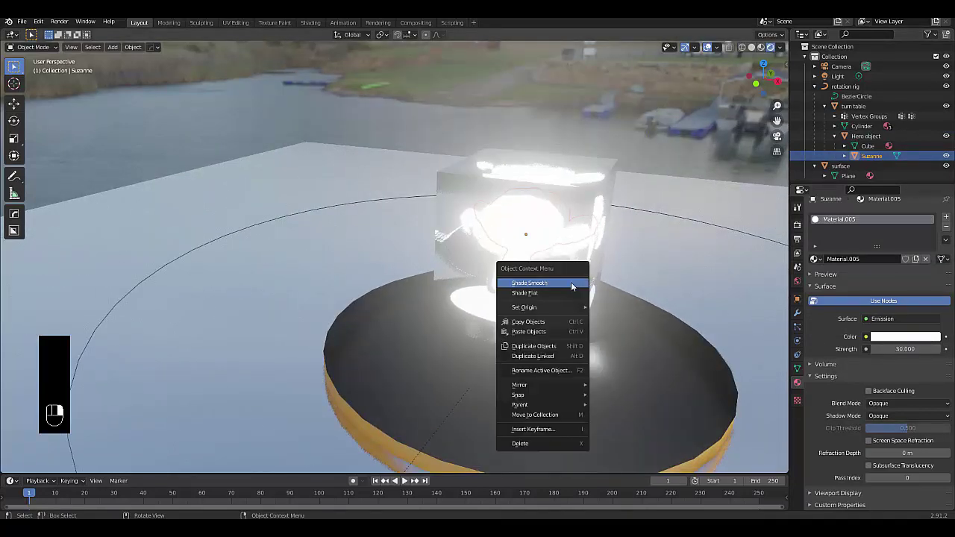
click(797, 317)
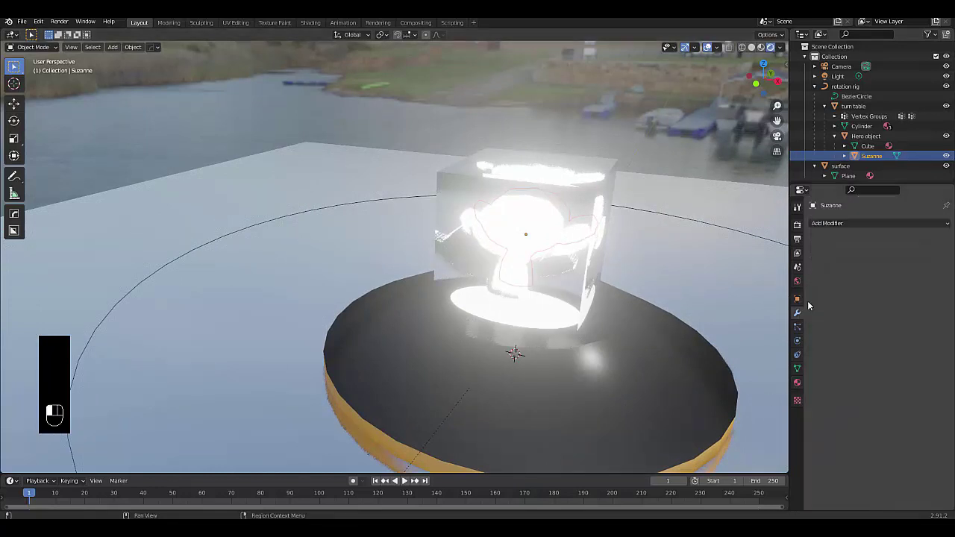
click(840, 223)
click(779, 394)
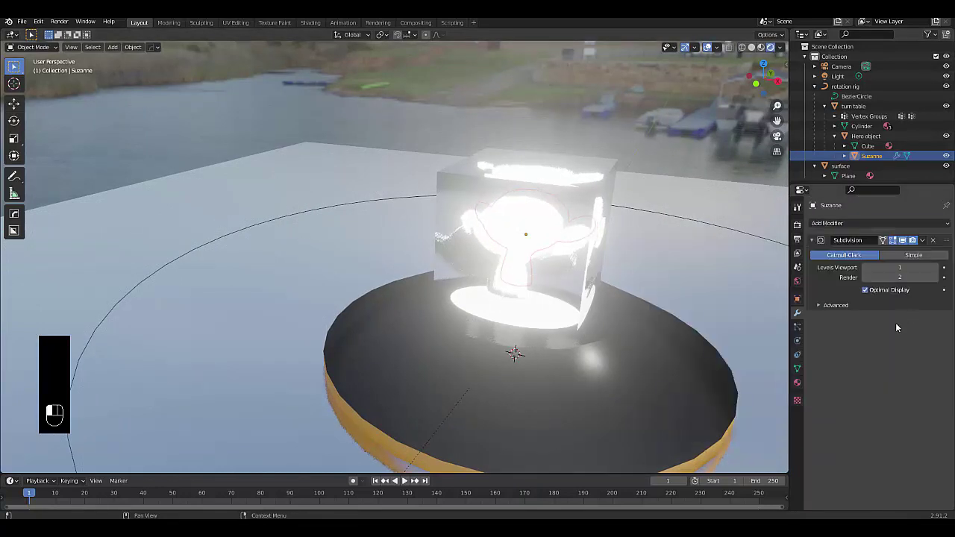
click(936, 268)
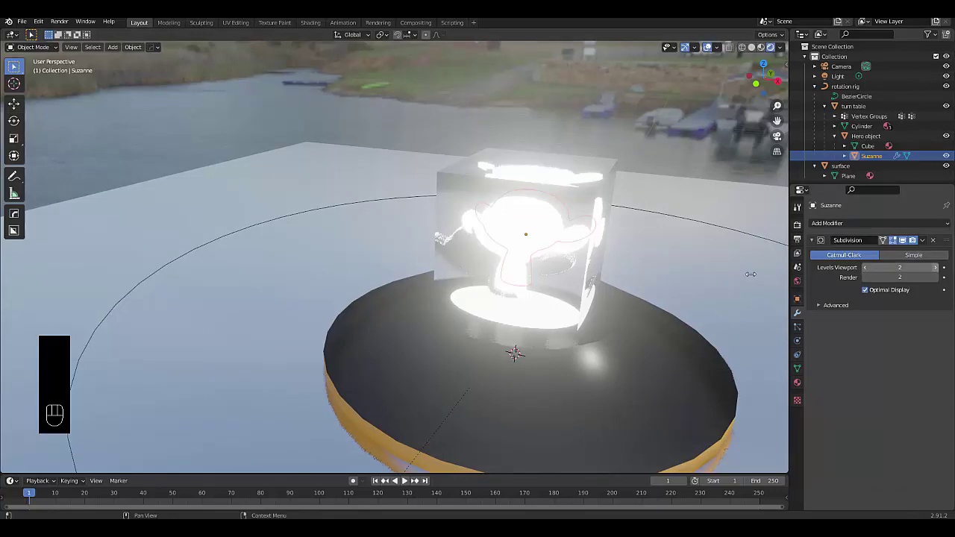
Keyframe the white emission colour of Suzanne's Material.005 at frame 1.
middle_drag(595, 302, 716, 386)
scroll(716, 387, down, 4)
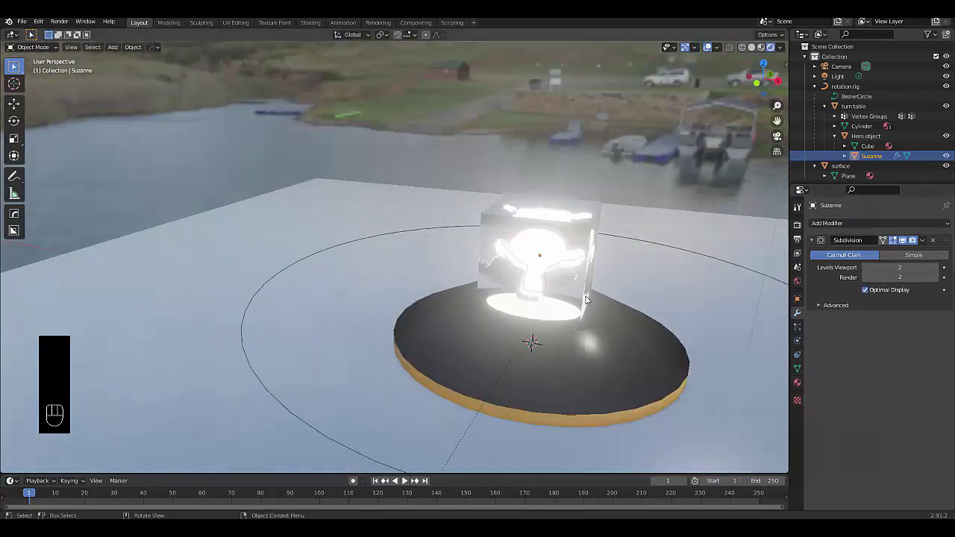
scroll(681, 319, up, 2)
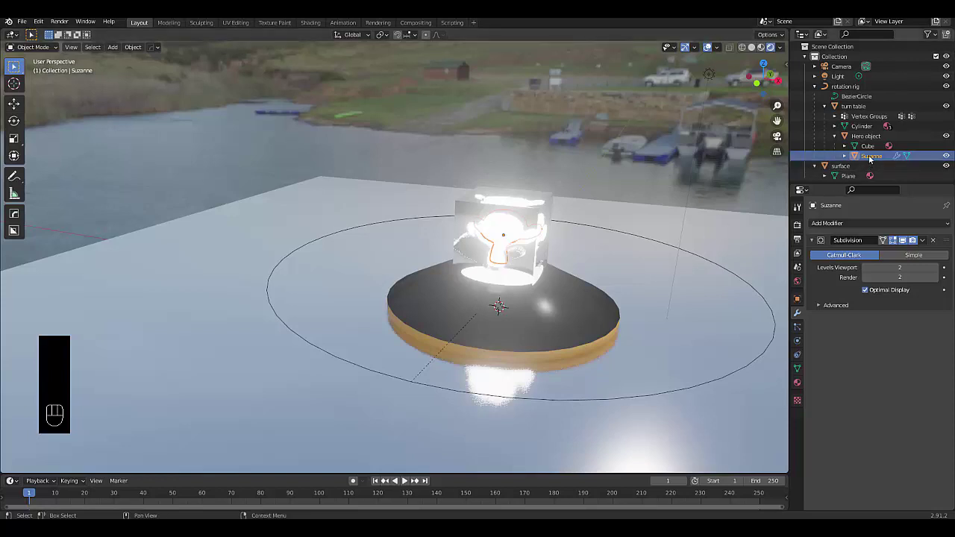
click(796, 383)
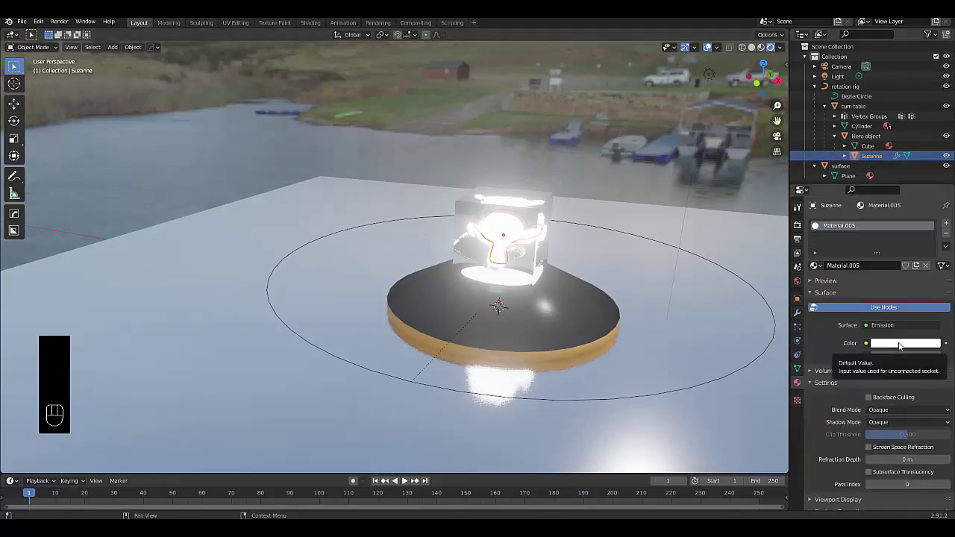
key(i)
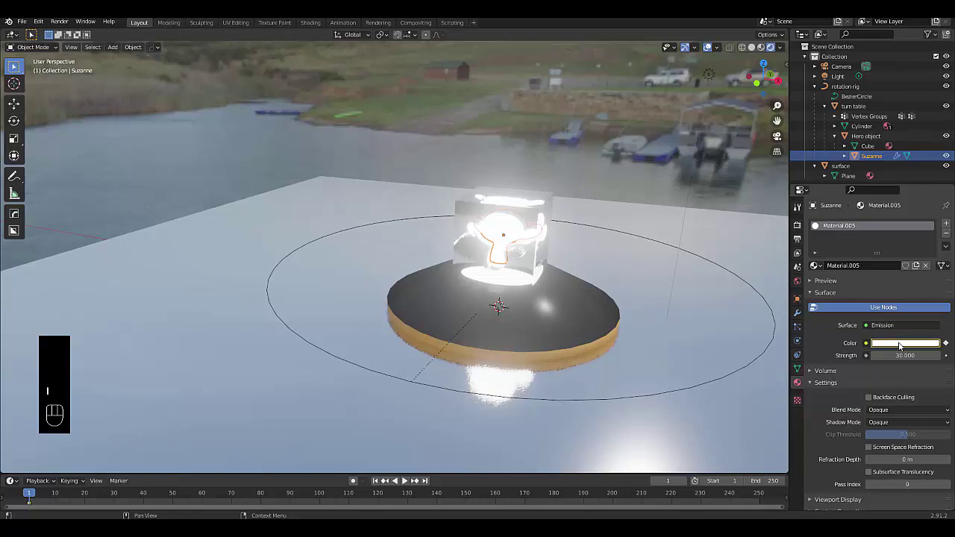
At frame 30, change Suzanne's emission colour to black (V 0.000) and keyframe it.
click(669, 481)
text(30)
key(Return)
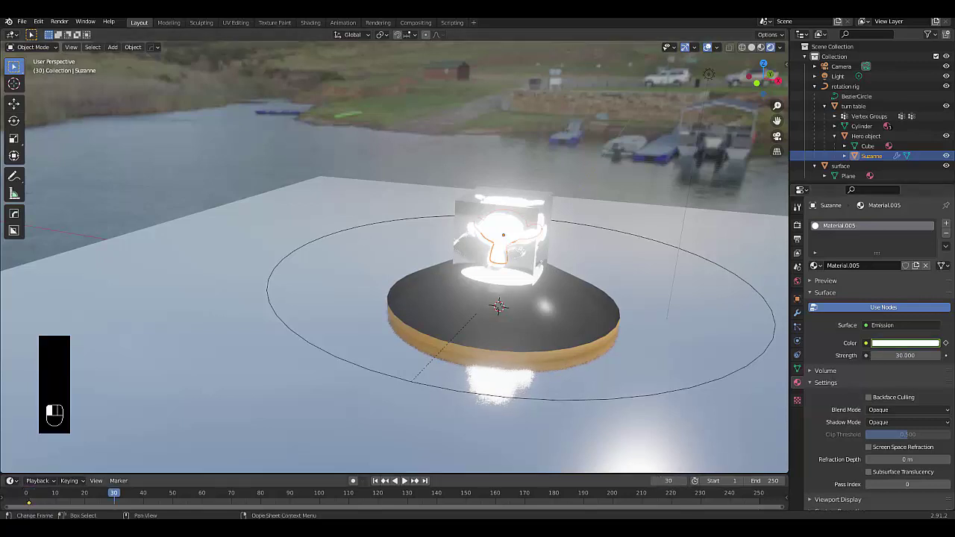
click(885, 346)
drag(931, 256, 932, 273)
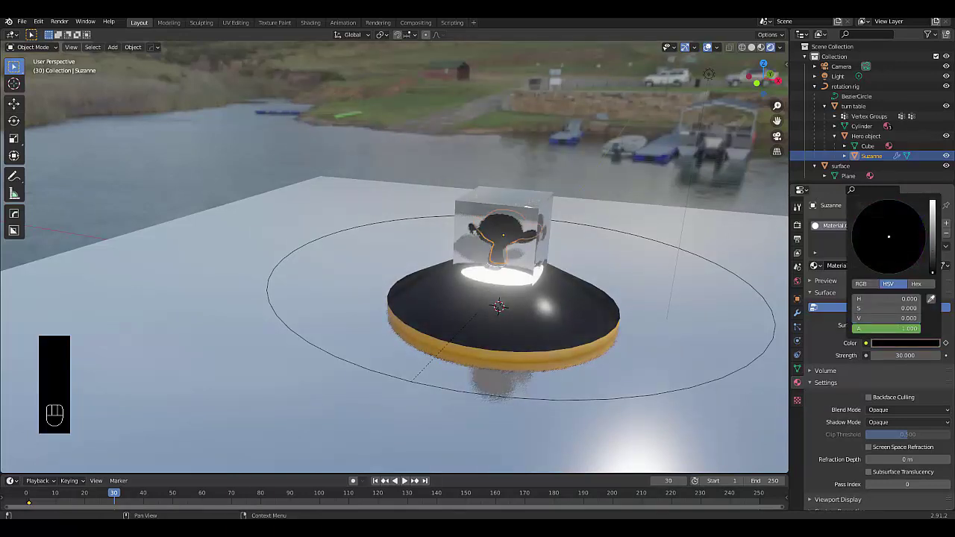
key(i)
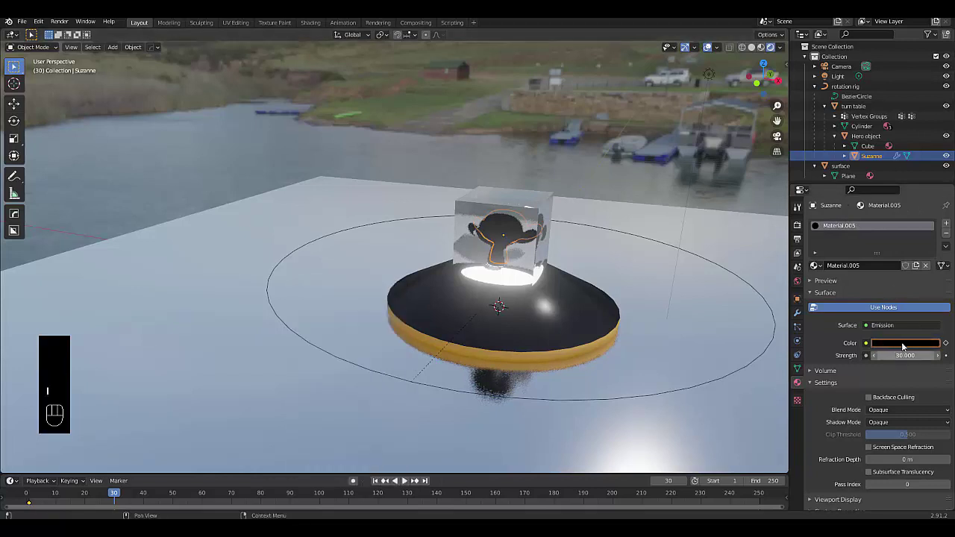
key(i)
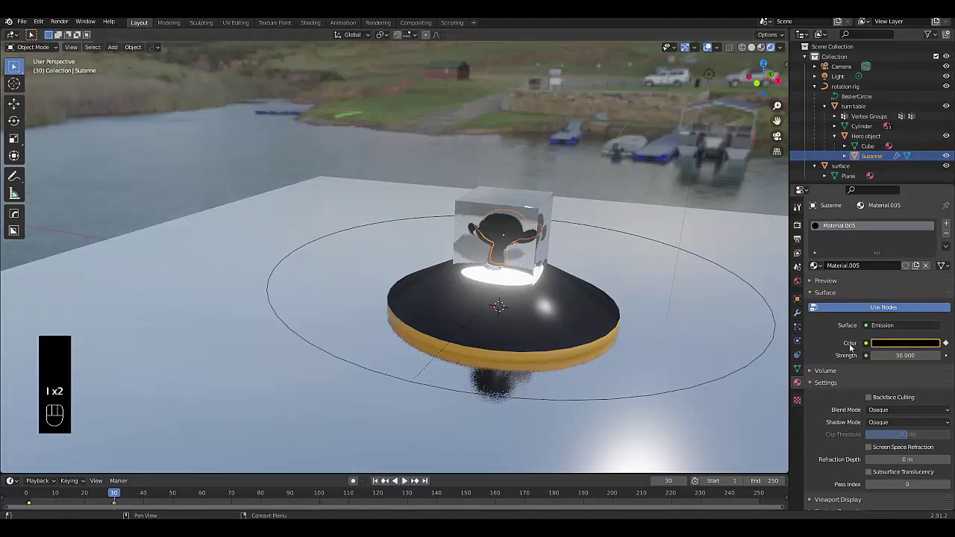
At frame 60, change Suzanne's emission colour to magenta (H 0.845, S 1.000, V 1.000) and keyframe it.
click(672, 482)
text(60)
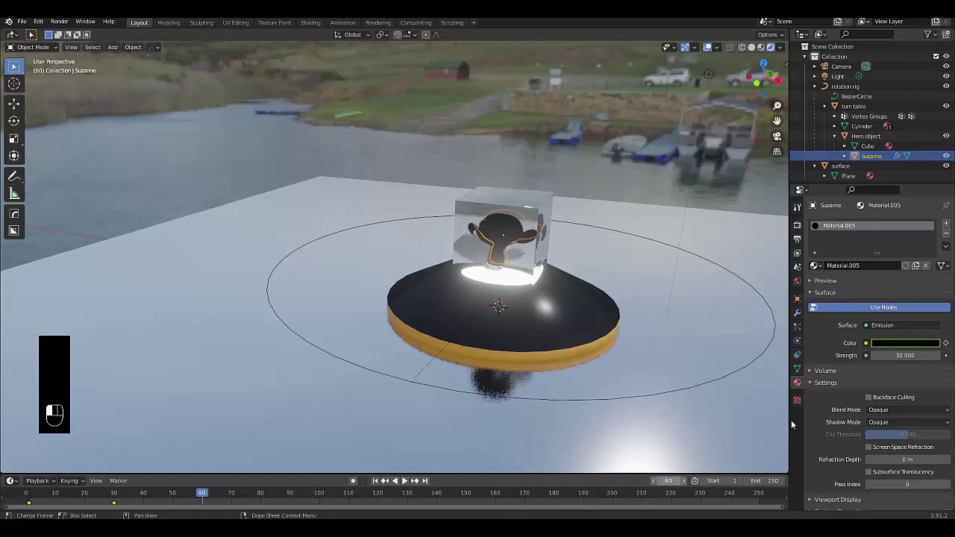
key(Return)
click(905, 343)
click(928, 272)
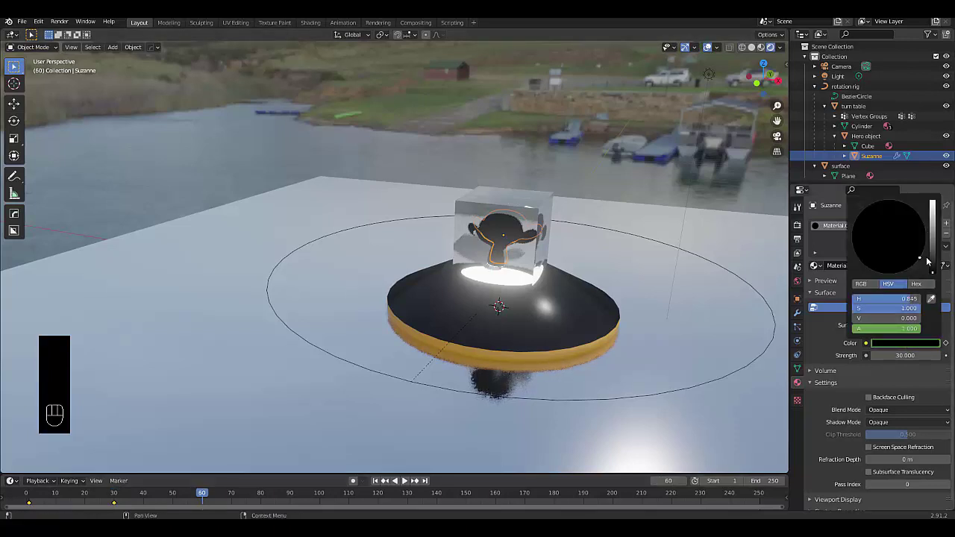
drag(933, 272, 933, 211)
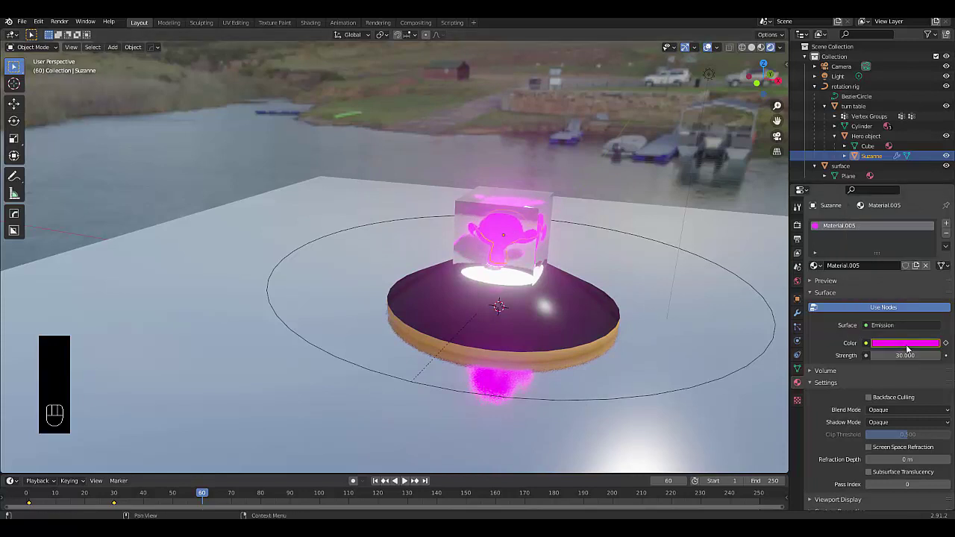
key(i)
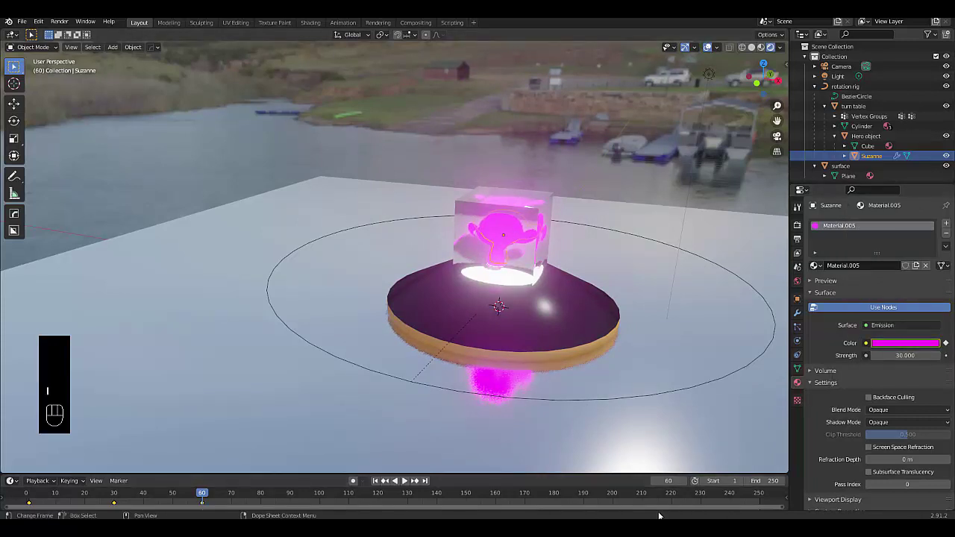
At frame 90, change Suzanne's emission colour to yellow (H 0.151, S 1.000, V 1.000) and keyframe it.
click(667, 481)
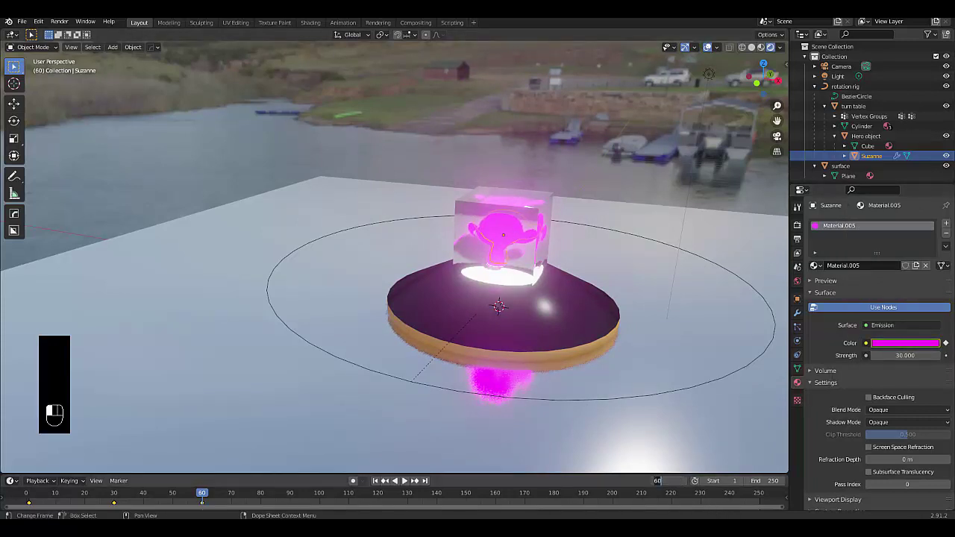
text(90)
key(Return)
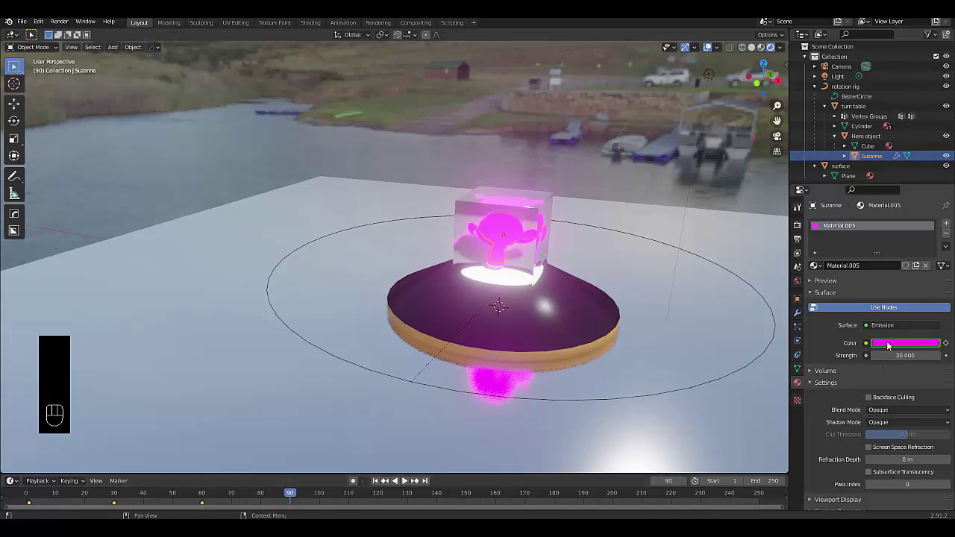
click(888, 344)
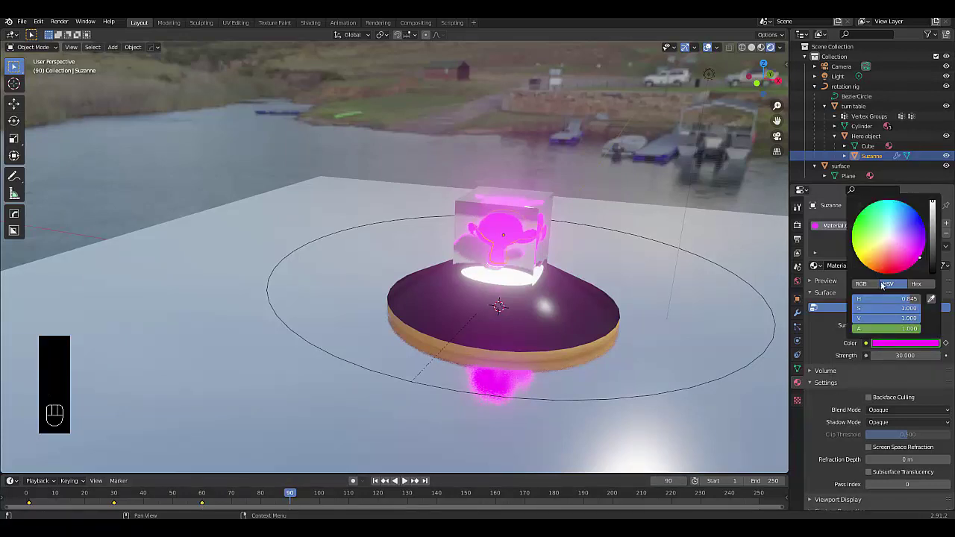
drag(867, 270, 858, 259)
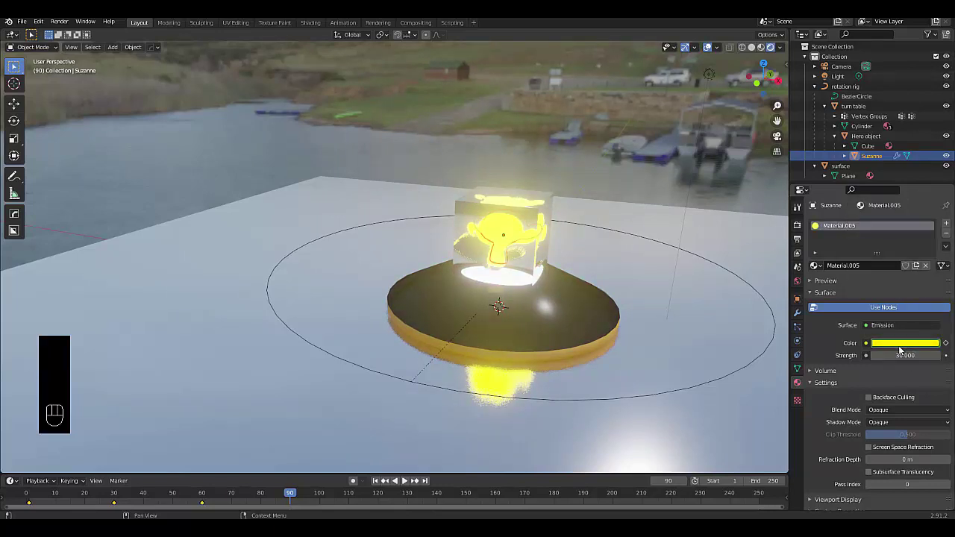
key(i)
At frame 120, change Suzanne's emission colour to a pale cream and keyframe it.
click(675, 480)
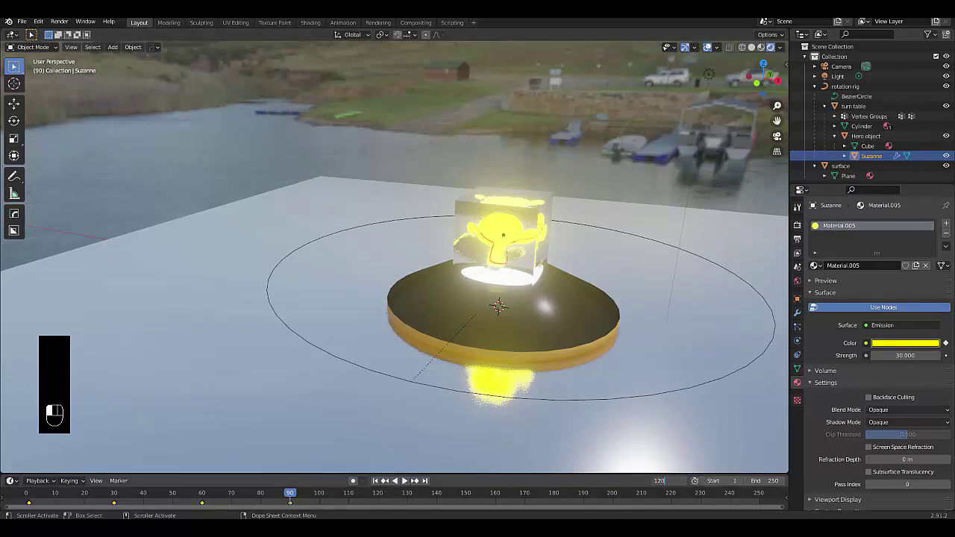
text(120)
key(Return)
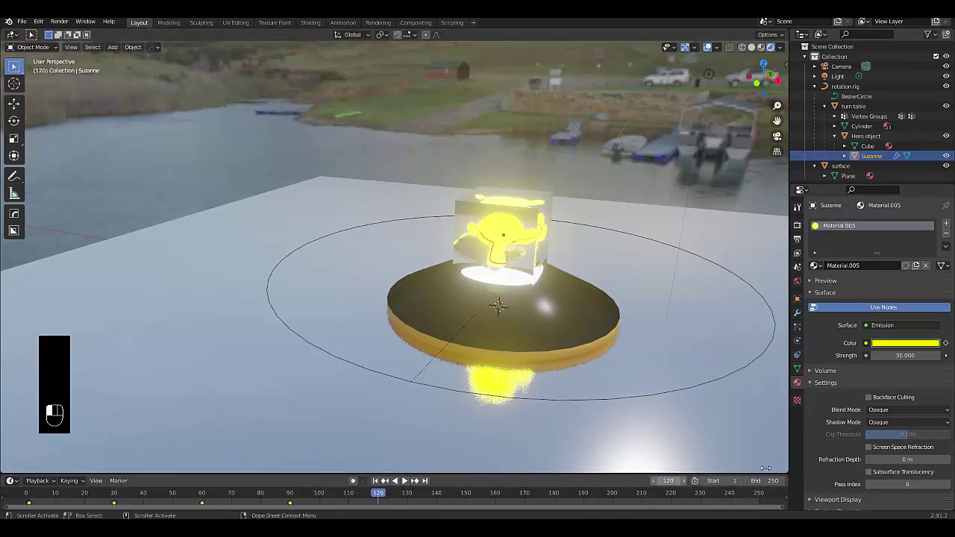
click(890, 345)
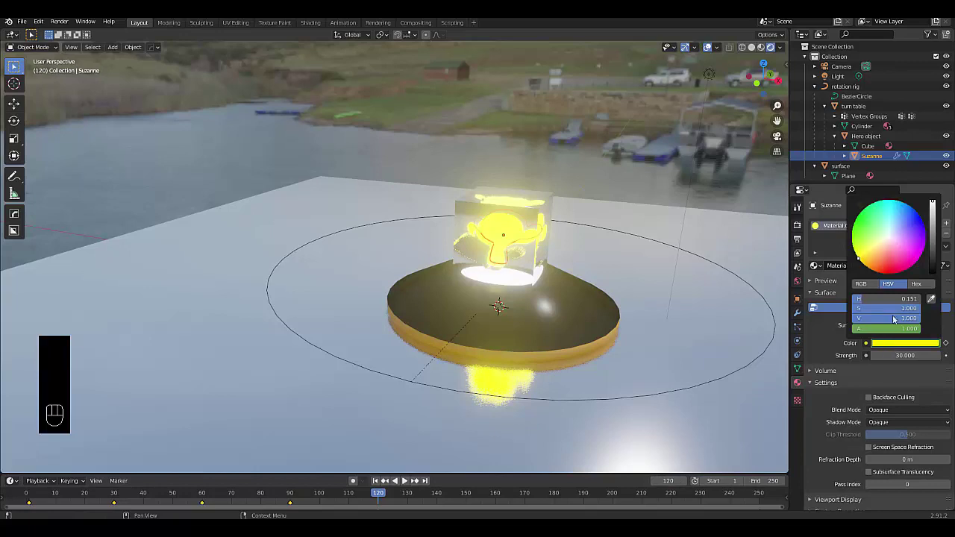
click(879, 247)
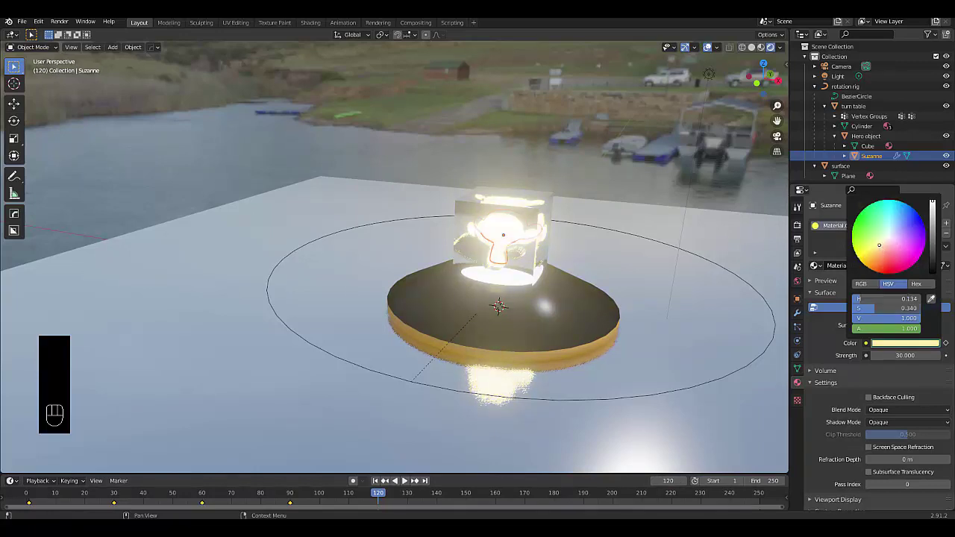
click(883, 244)
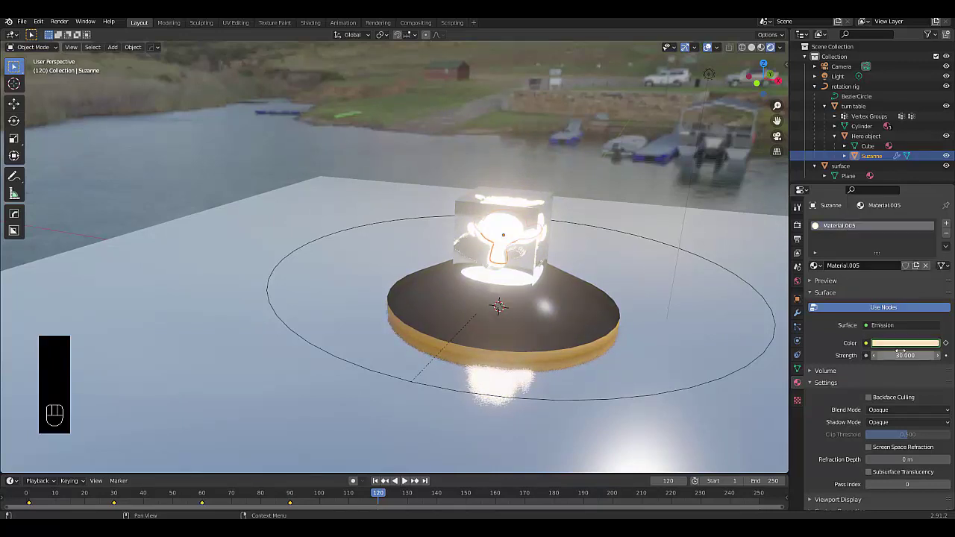
key(i)
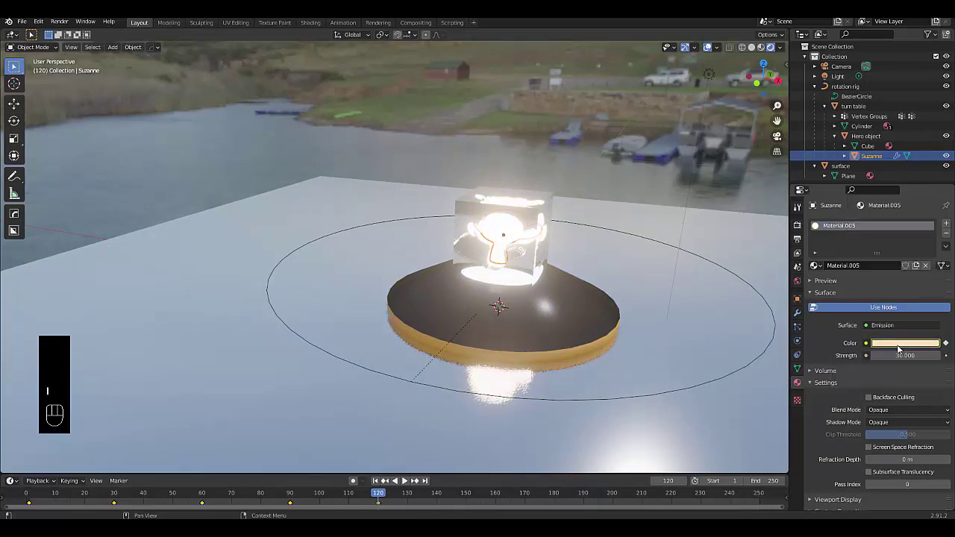
Insert a Rotation keyframe for the rotation rig circle at frame 1.
click(312, 350)
click(312, 347)
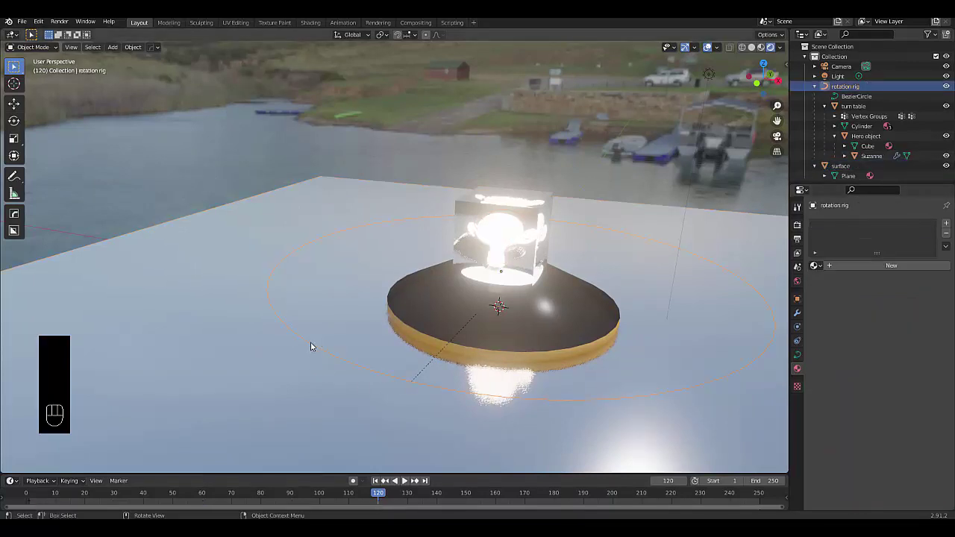
click(375, 480)
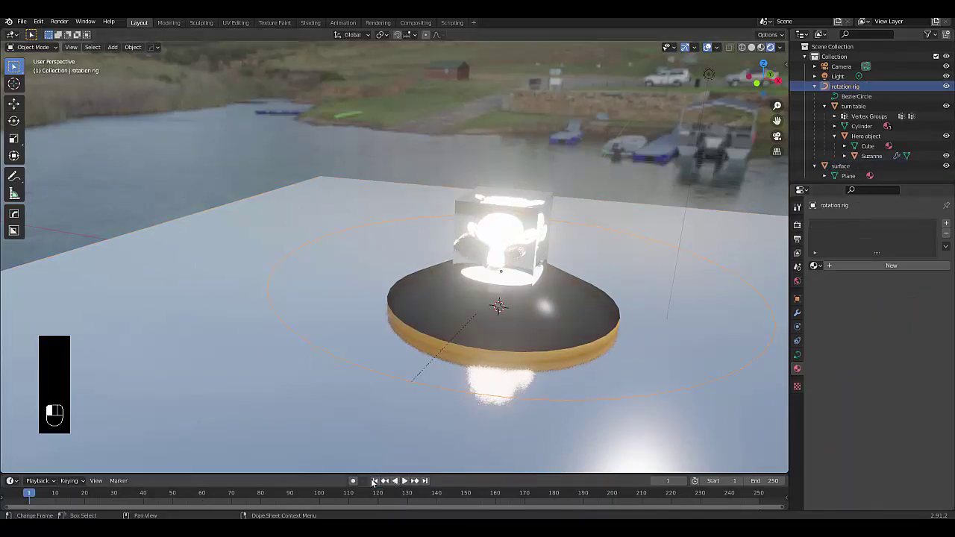
key(i)
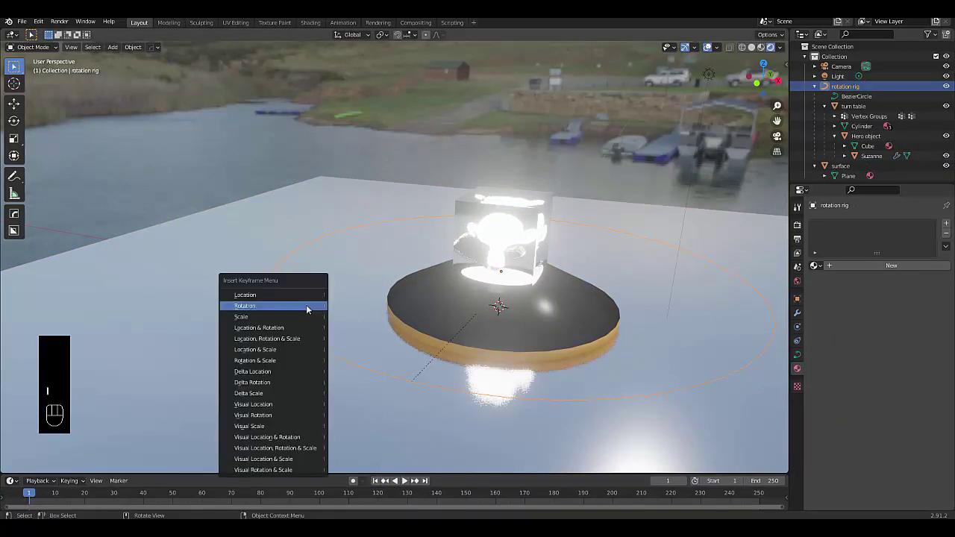
click(306, 305)
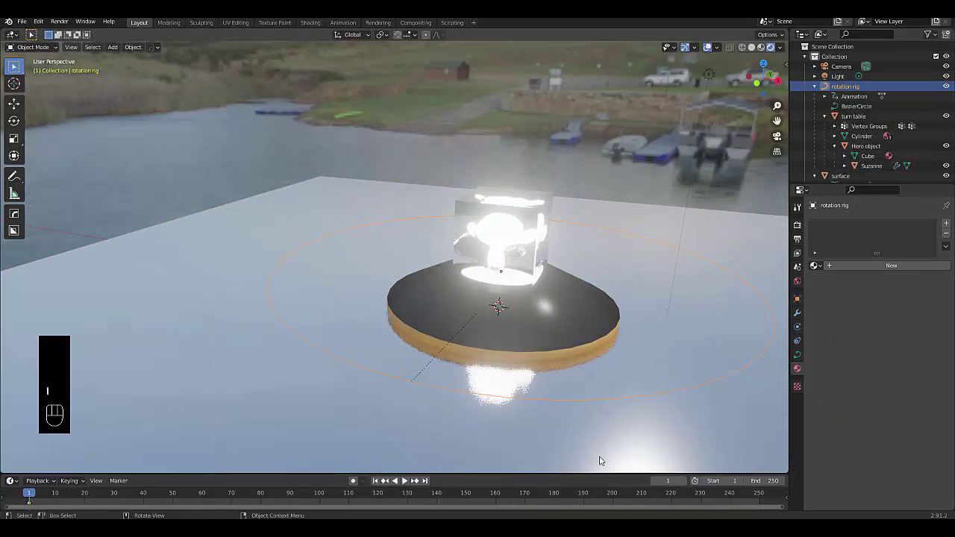
Set the animation's end frame to 120 and go to that last frame.
double_click(761, 480)
text(12)
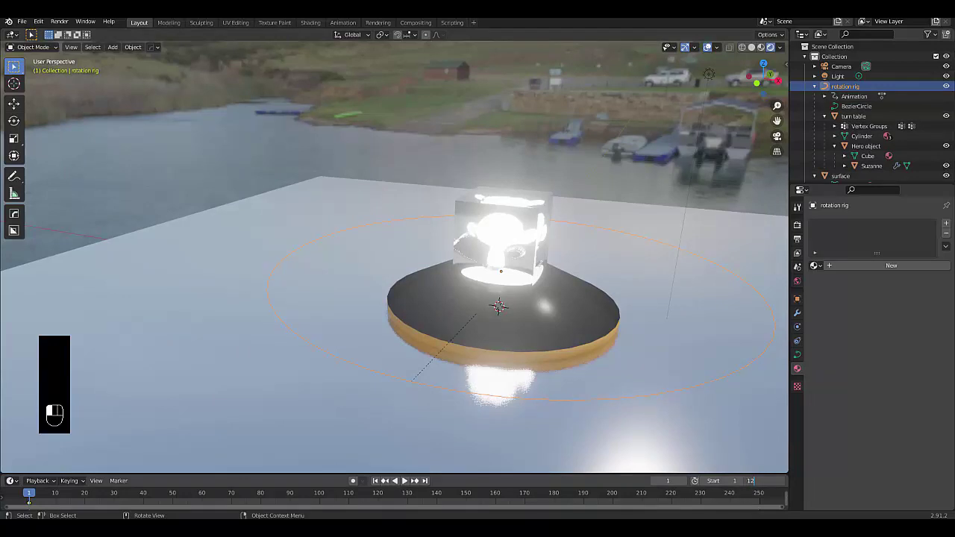
text(0)
key(Return)
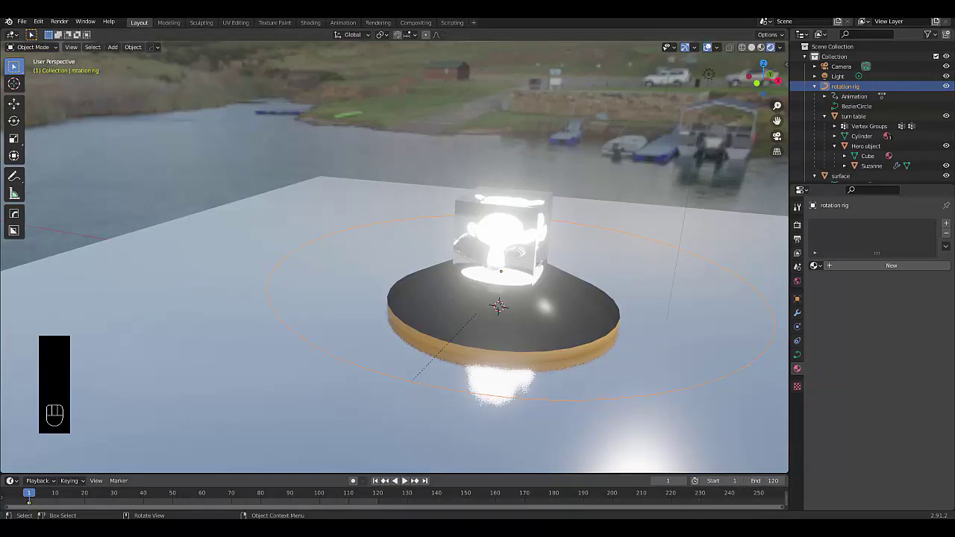
click(426, 481)
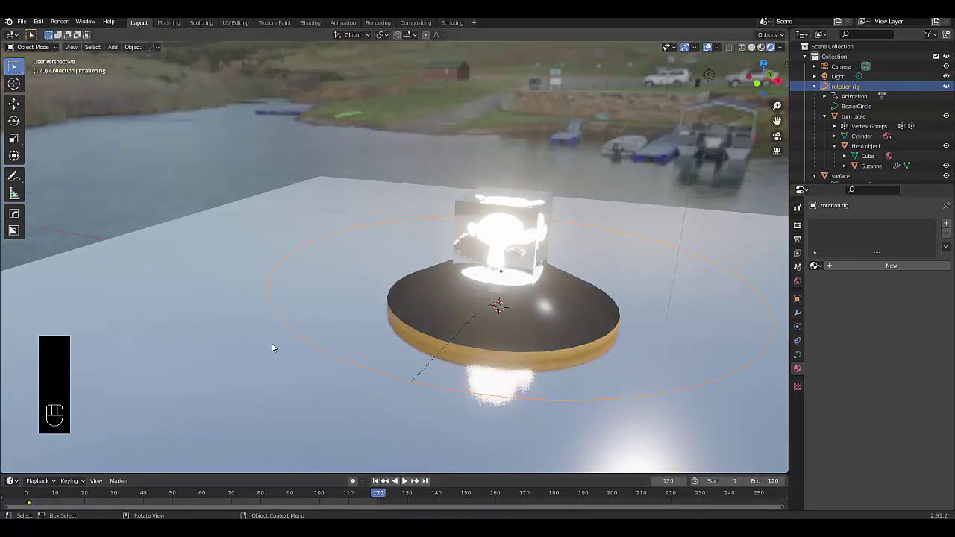
Rotate the rotation rig circle 359° around the global Z axis at frame 120 and insert a Rotation keyframe.
key(r)
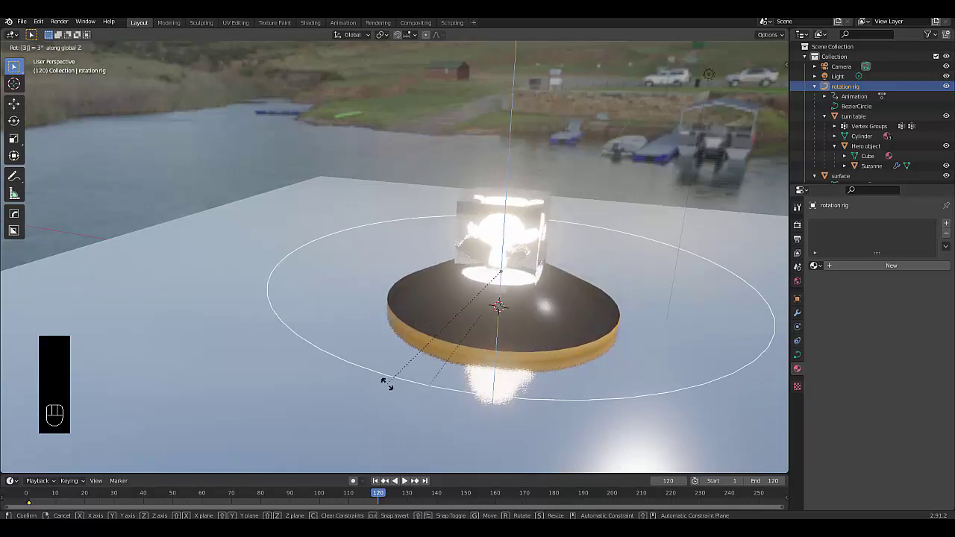
text(359)
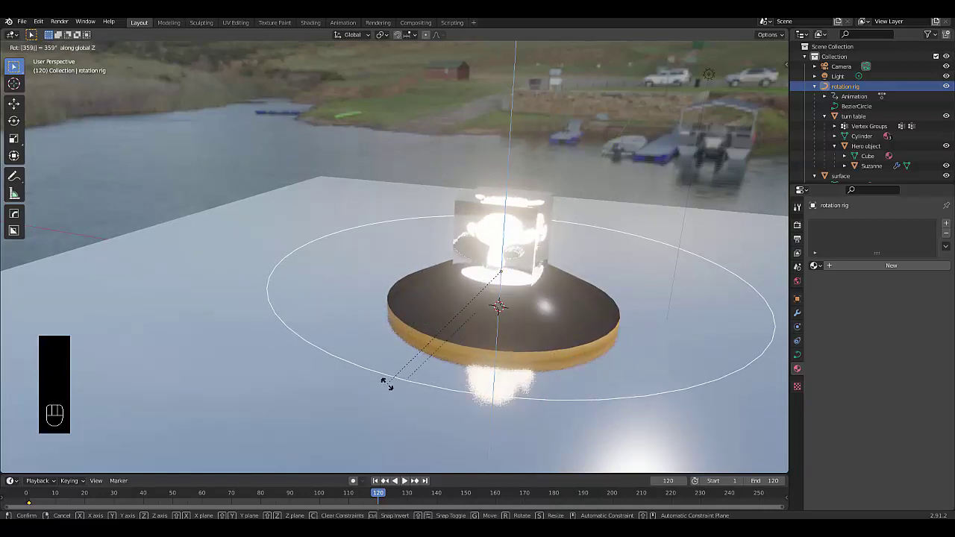
key(Return)
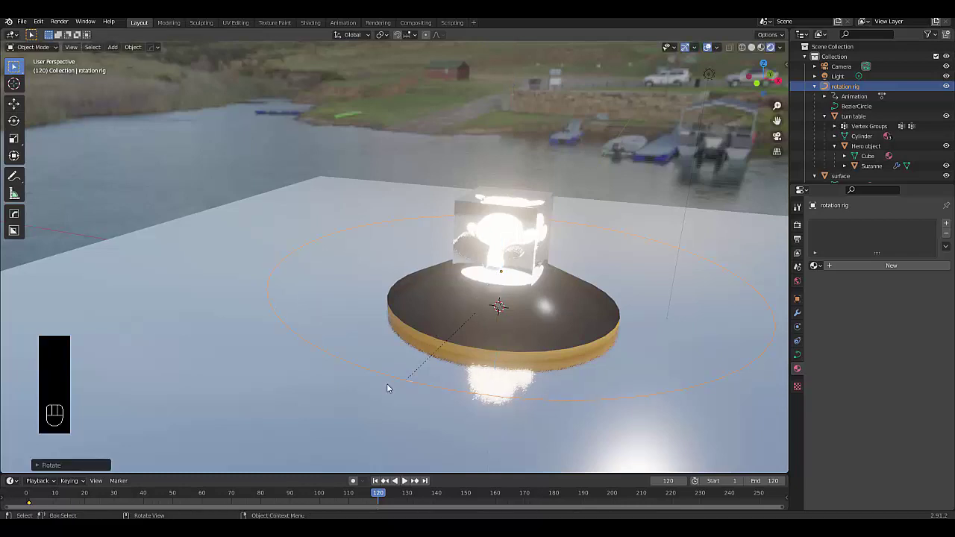
key(i)
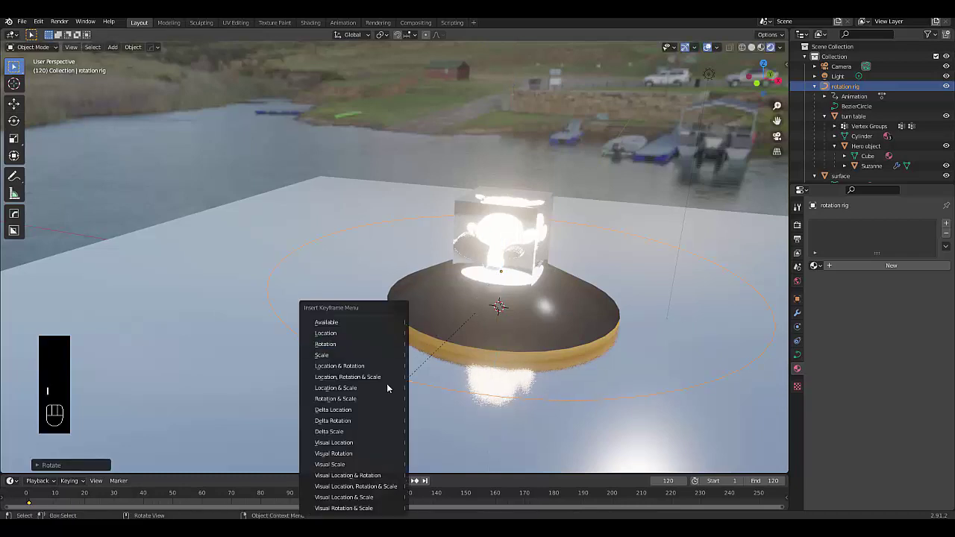
click(353, 351)
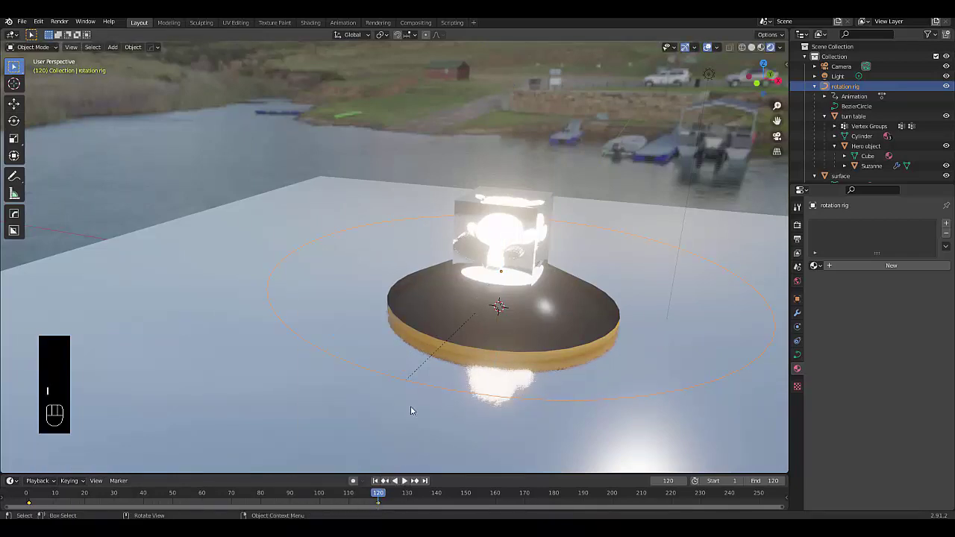
Play the turntable animation from the first frame to check the rig's rotation.
click(377, 481)
key(space)
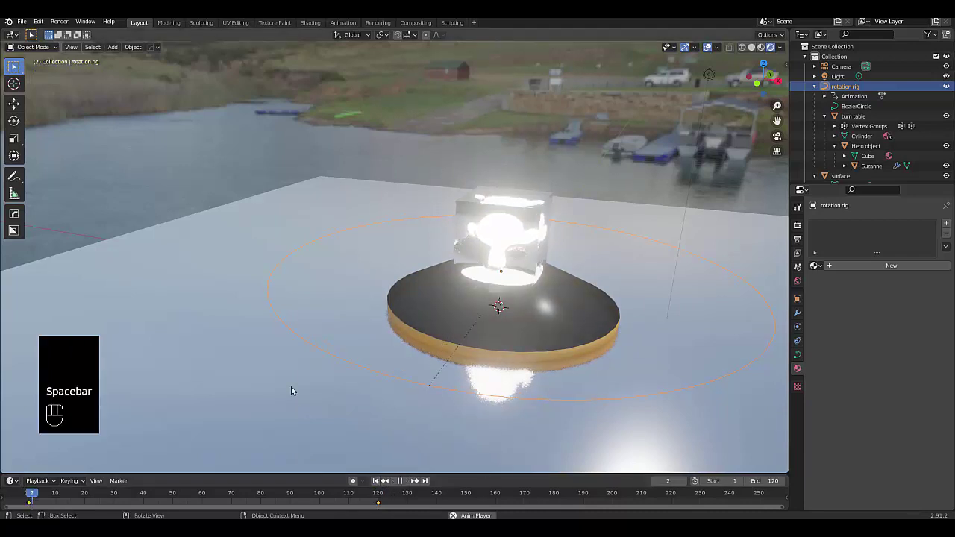